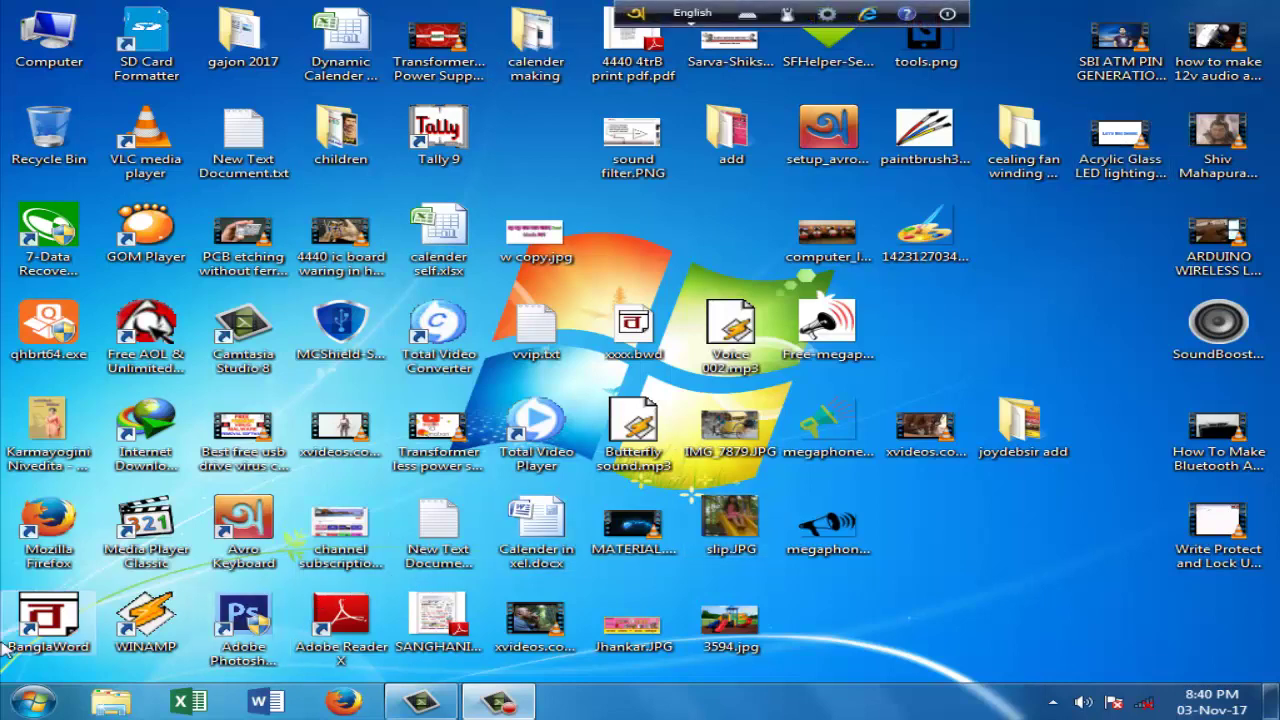
# Step: Launch BanglaWord from its desktop shortcut
pyautogui.doubleClick(58, 622)
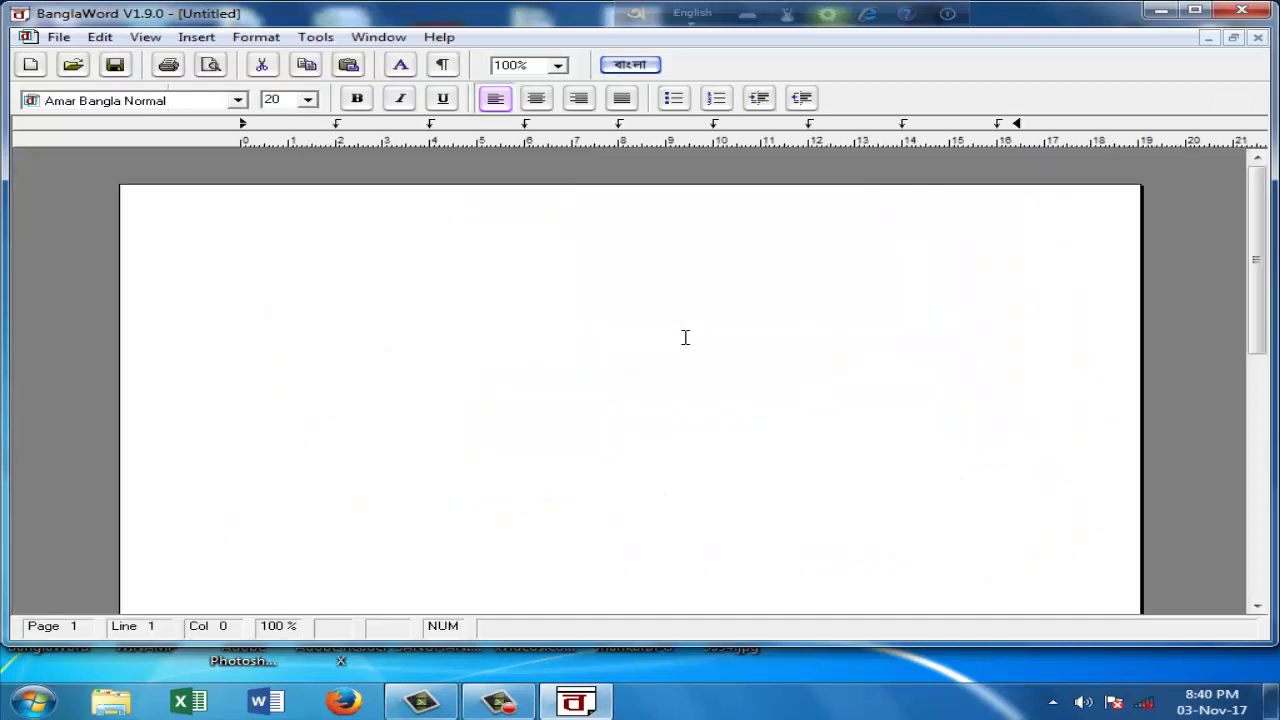
# Step: Type the Bengali heading 'এম এস এক্সেলে ডাটা ভ্যালিডেসান', fix its typos, and select the line
pyautogui.write('এম এস ')
pyautogui.write('একস')
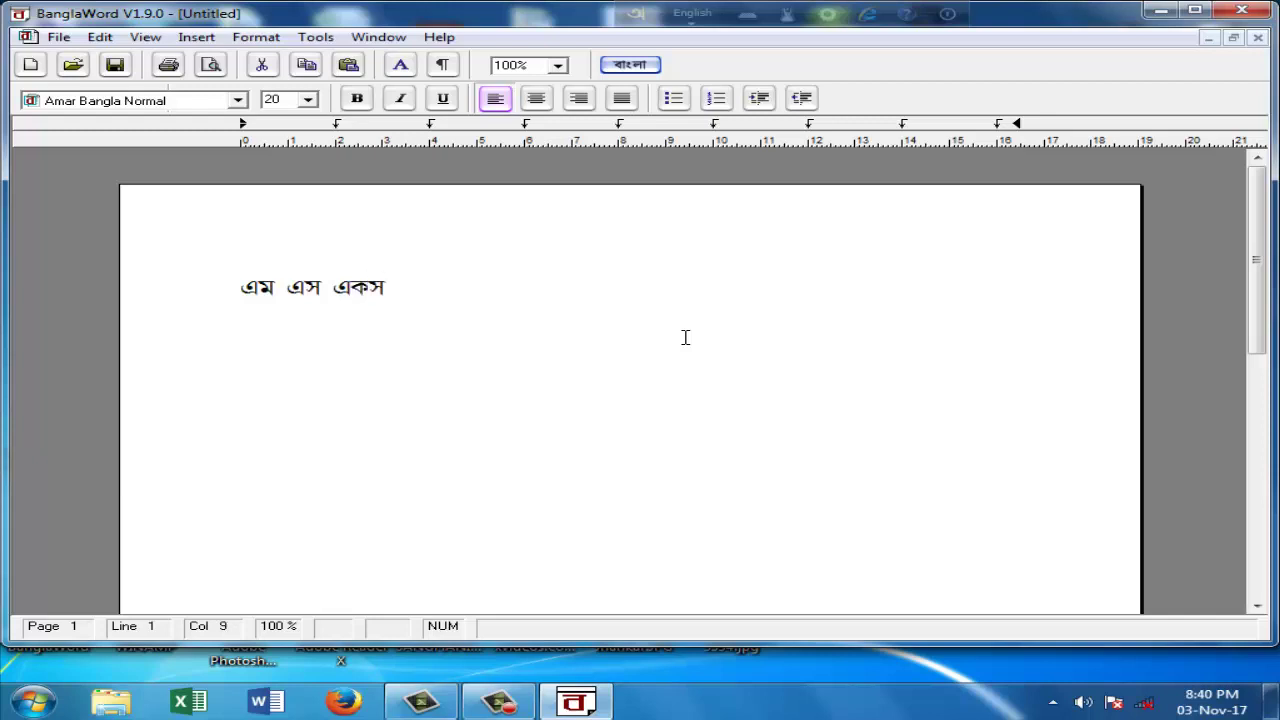
pyautogui.press('BackSpace')
pyautogui.write('ক্স')
pyautogui.write('েলে ')
pyautogui.write('ডা')
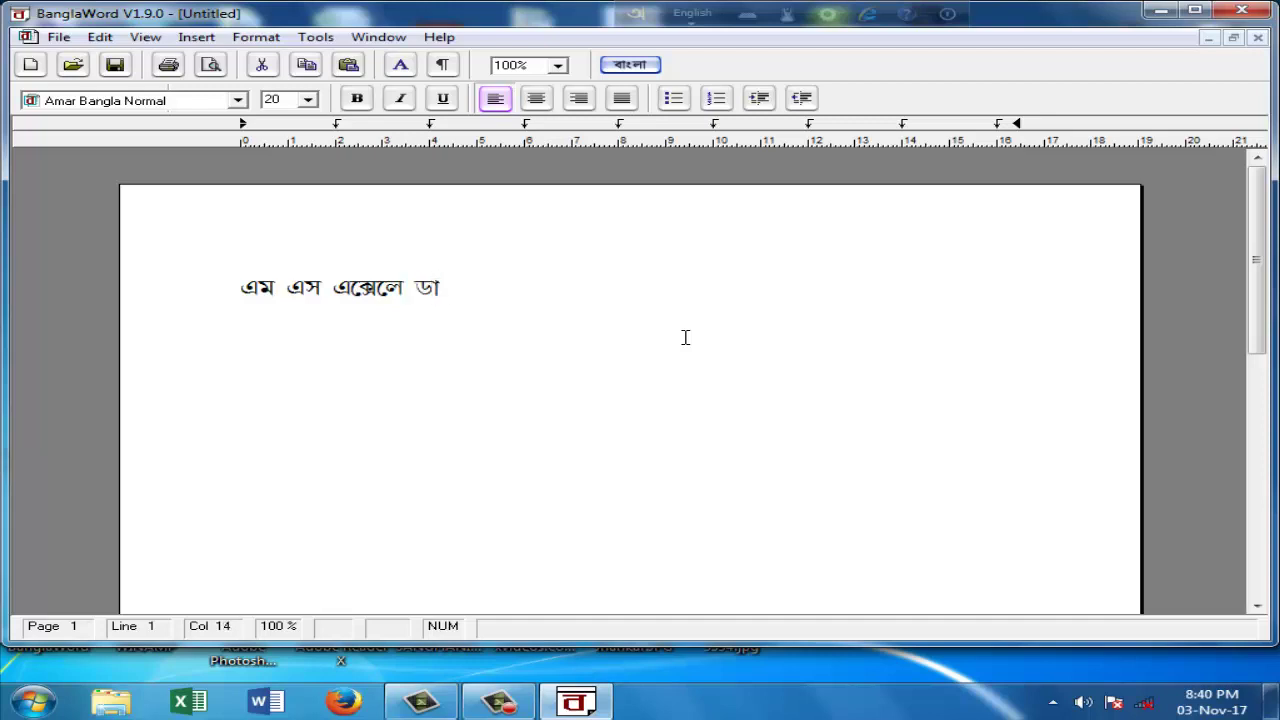
pyautogui.write('টা ')
pyautogui.write('ভ্যা')
pyautogui.write('লিডে')
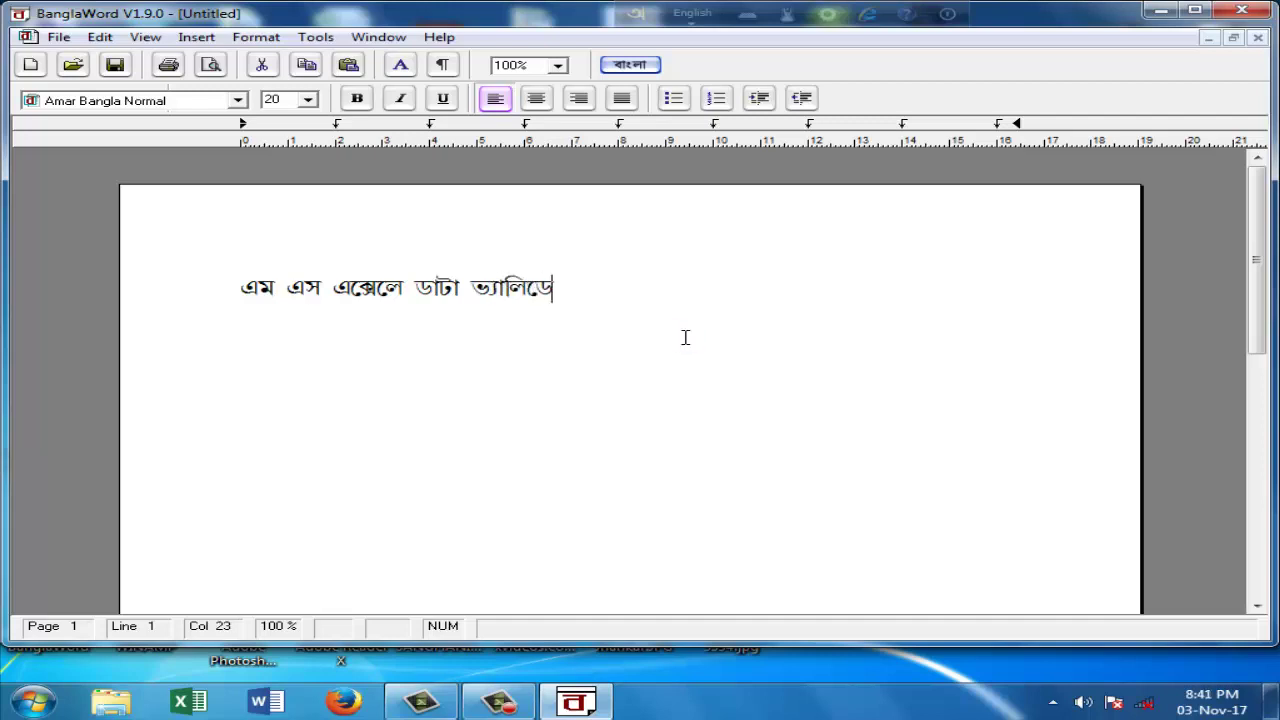
pyautogui.write('ট')
pyautogui.write('ী')
pyautogui.press('BackSpace')
pyautogui.press('BackSpace')
pyautogui.write('সা')
pyautogui.write('ন')
pyautogui.moveTo(587, 290)
pyautogui.mouseDown()
pyautogui.moveTo(358, 278)
pyautogui.moveTo(200, 290)
pyautogui.mouseUp()
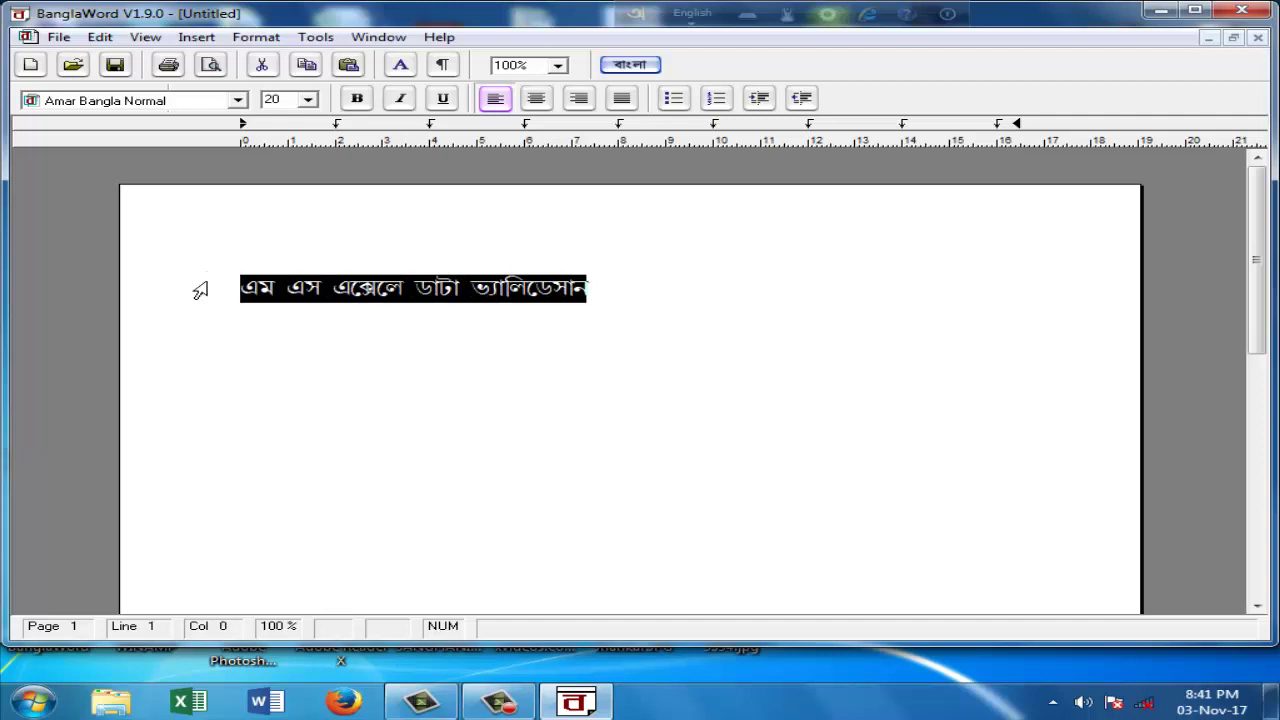
# Step: Centre the title and set it in the Basundhara font
pyautogui.click(537, 98)
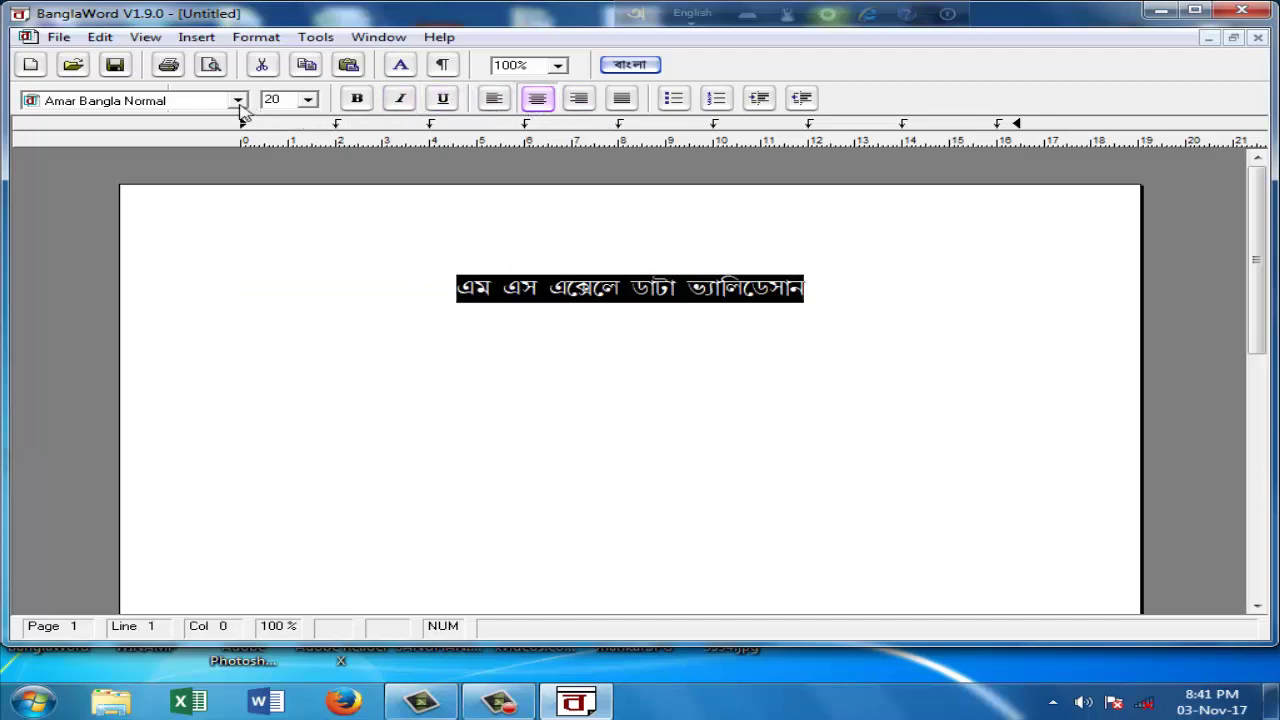
pyautogui.click(238, 102)
pyautogui.scroll(-1, 242, 152)
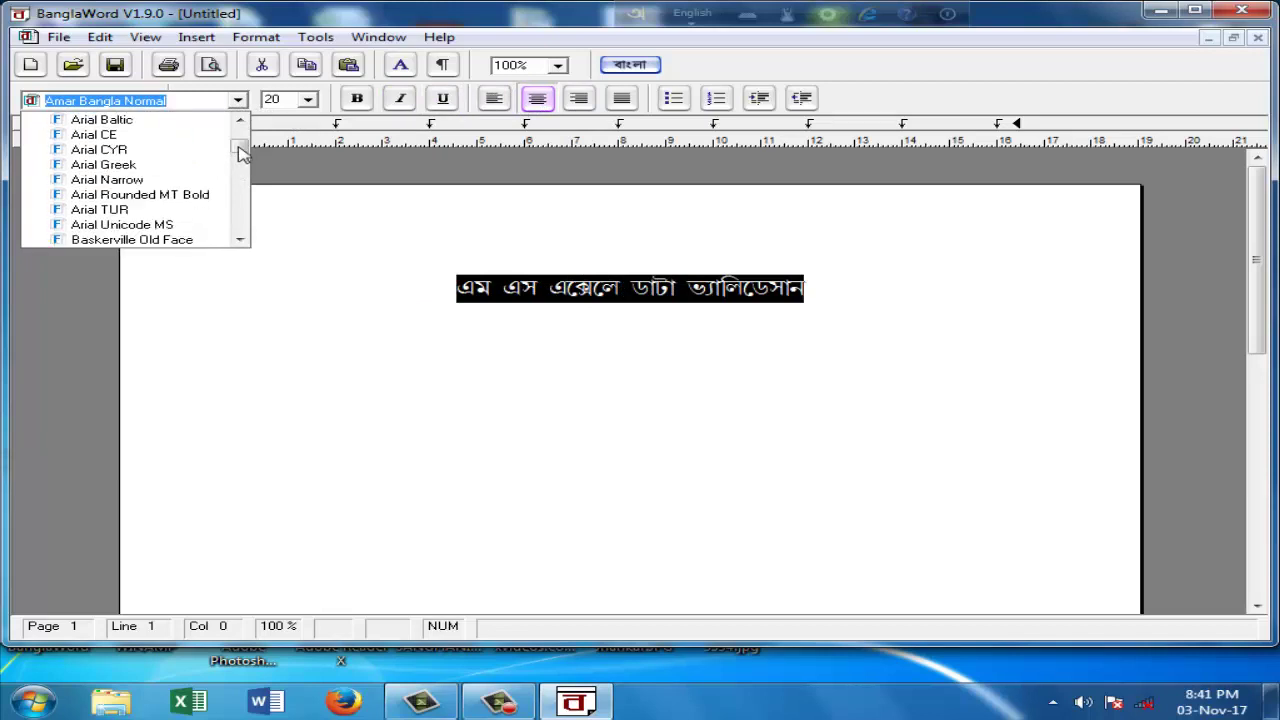
pyautogui.scroll(-1, 242, 152)
pyautogui.click(132, 244)
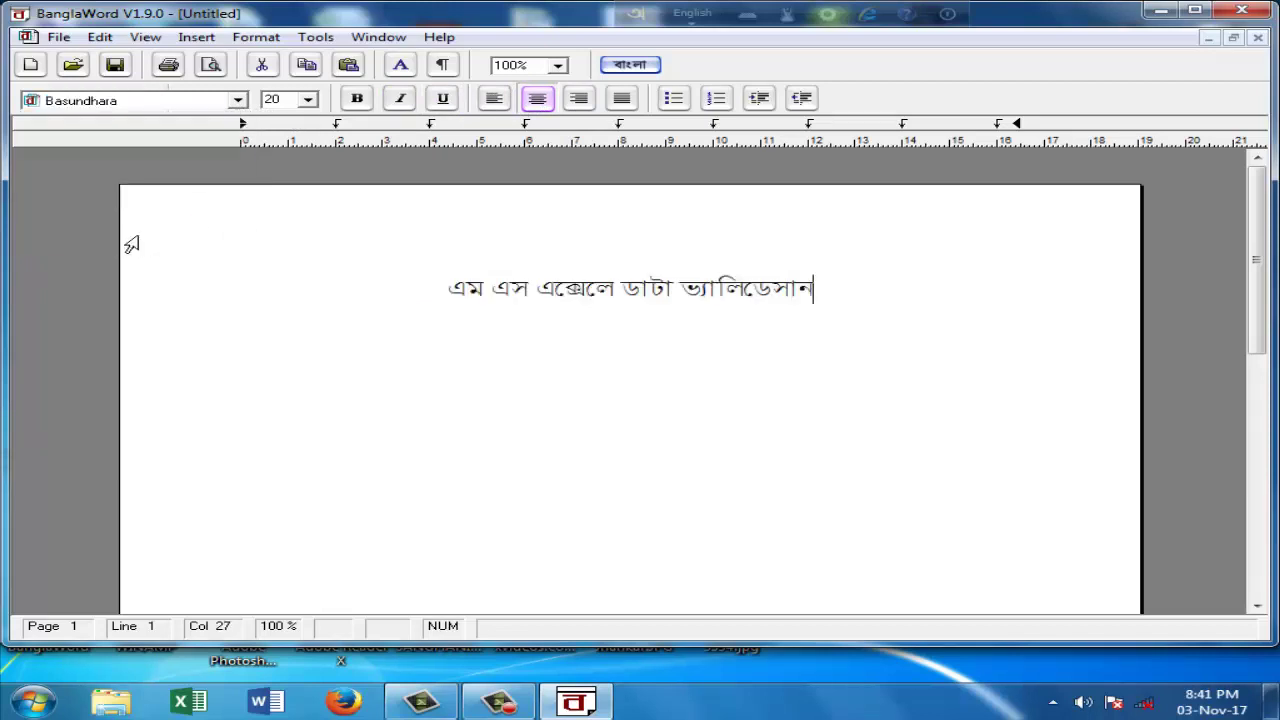
# Step: Give the title a dark blue background colour
pyautogui.moveTo(829, 286); pyautogui.dragTo(346, 285)
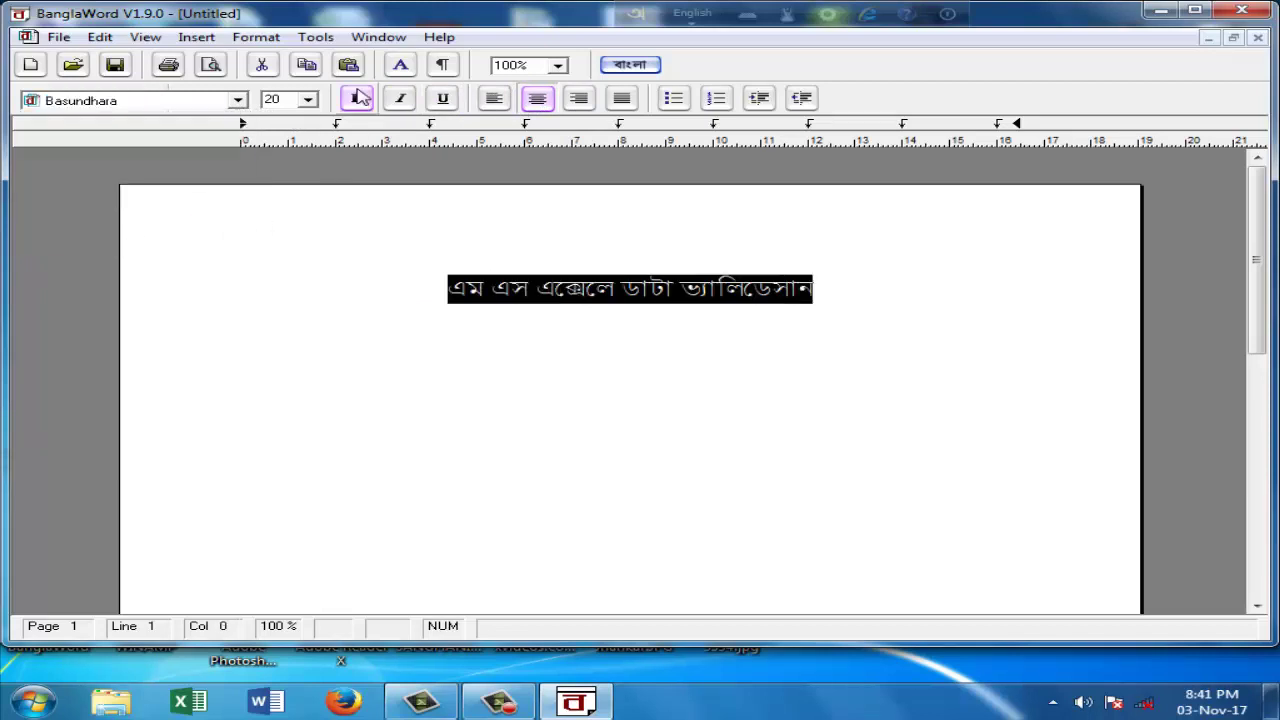
pyautogui.click(256, 37)
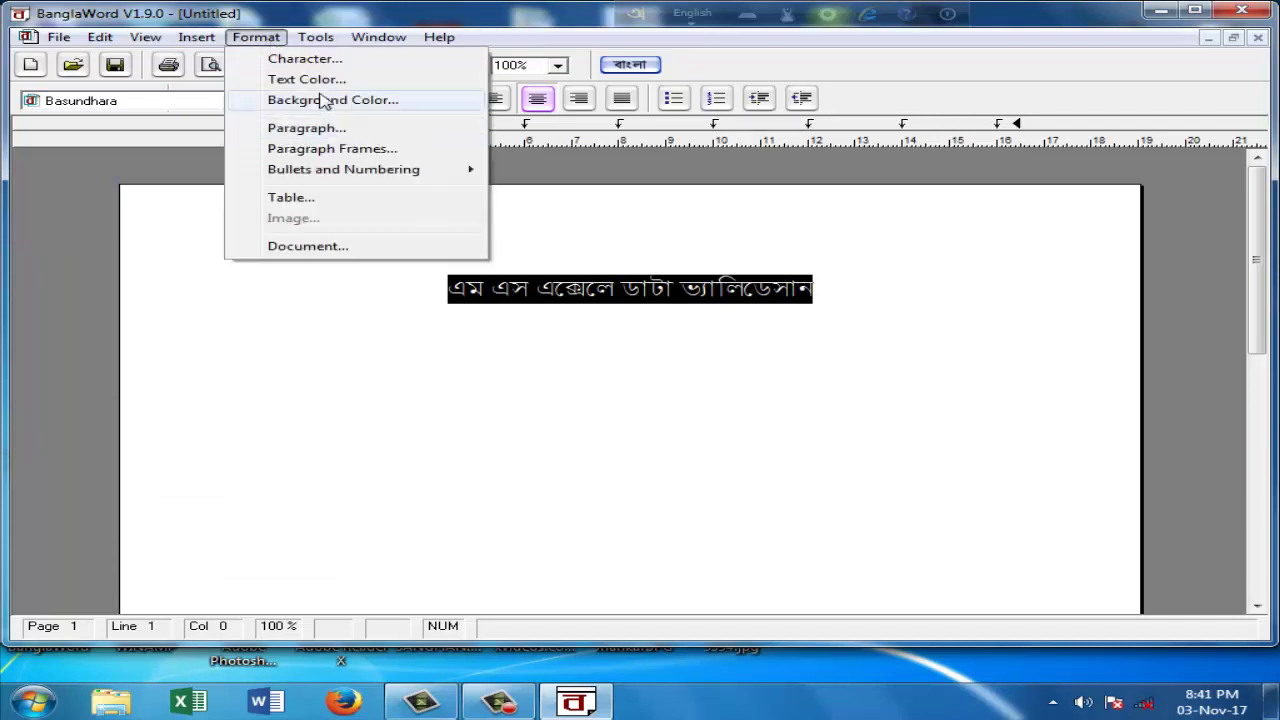
pyautogui.click(325, 104)
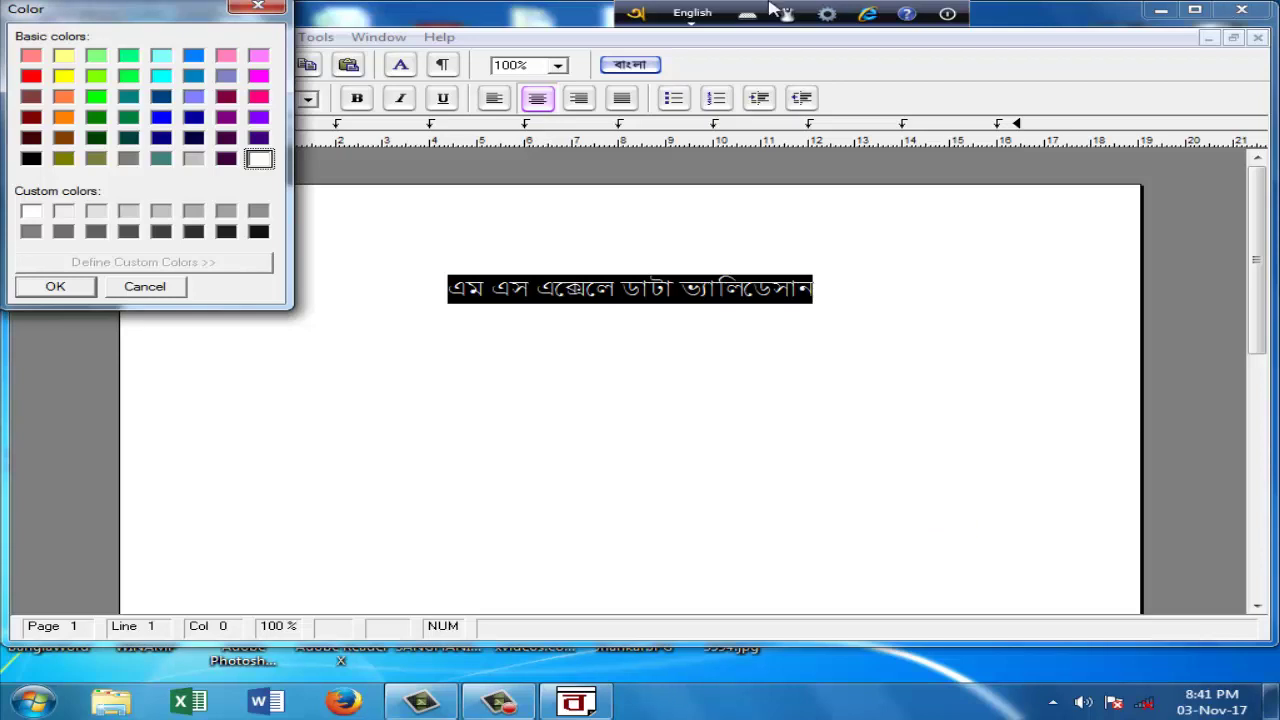
pyautogui.click(193, 117)
pyautogui.click(44, 287)
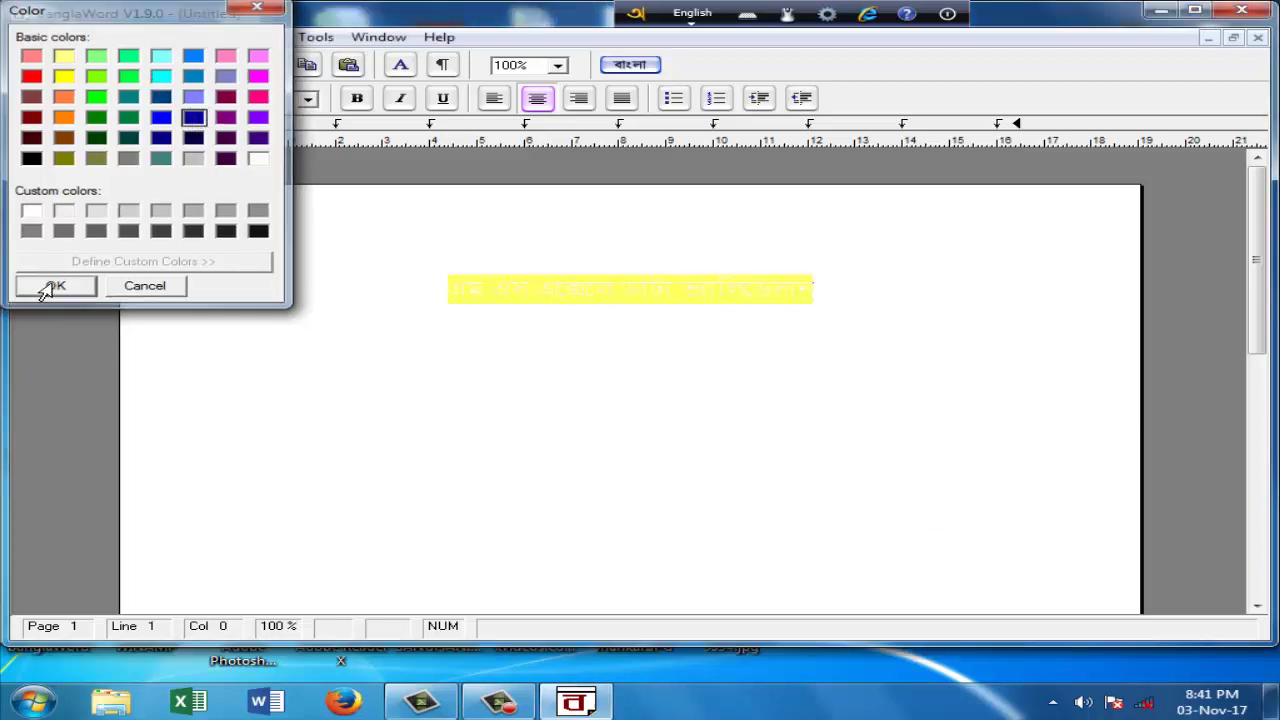
# Step: Set the title's font size to 72
pyautogui.click(308, 99)
pyautogui.moveTo(312, 143); pyautogui.dragTo(306, 194)
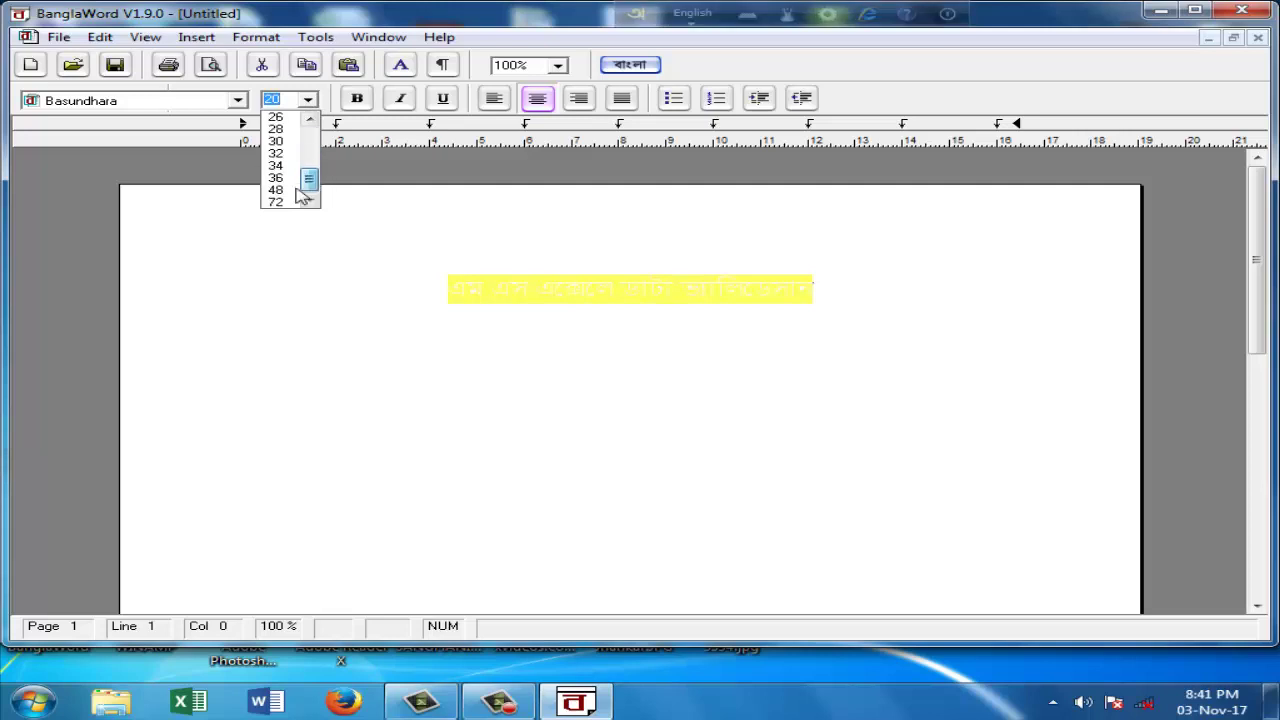
pyautogui.click(276, 201)
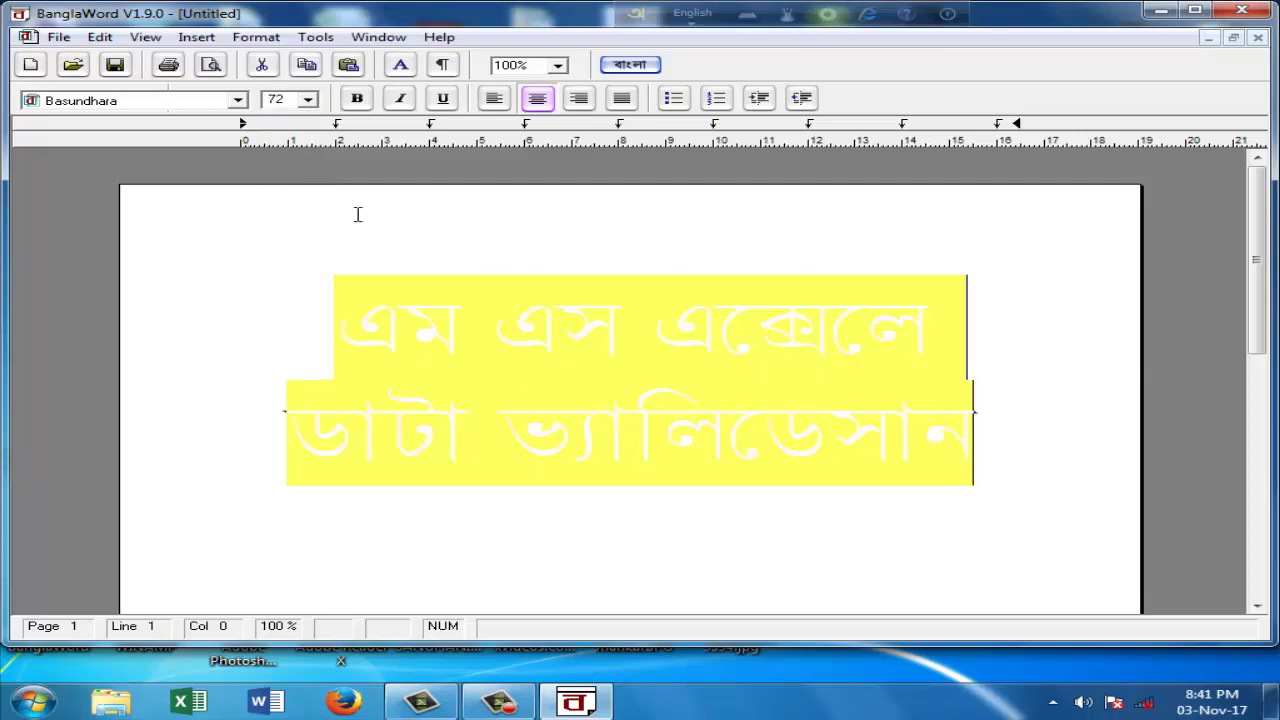
pyautogui.click(972, 296)
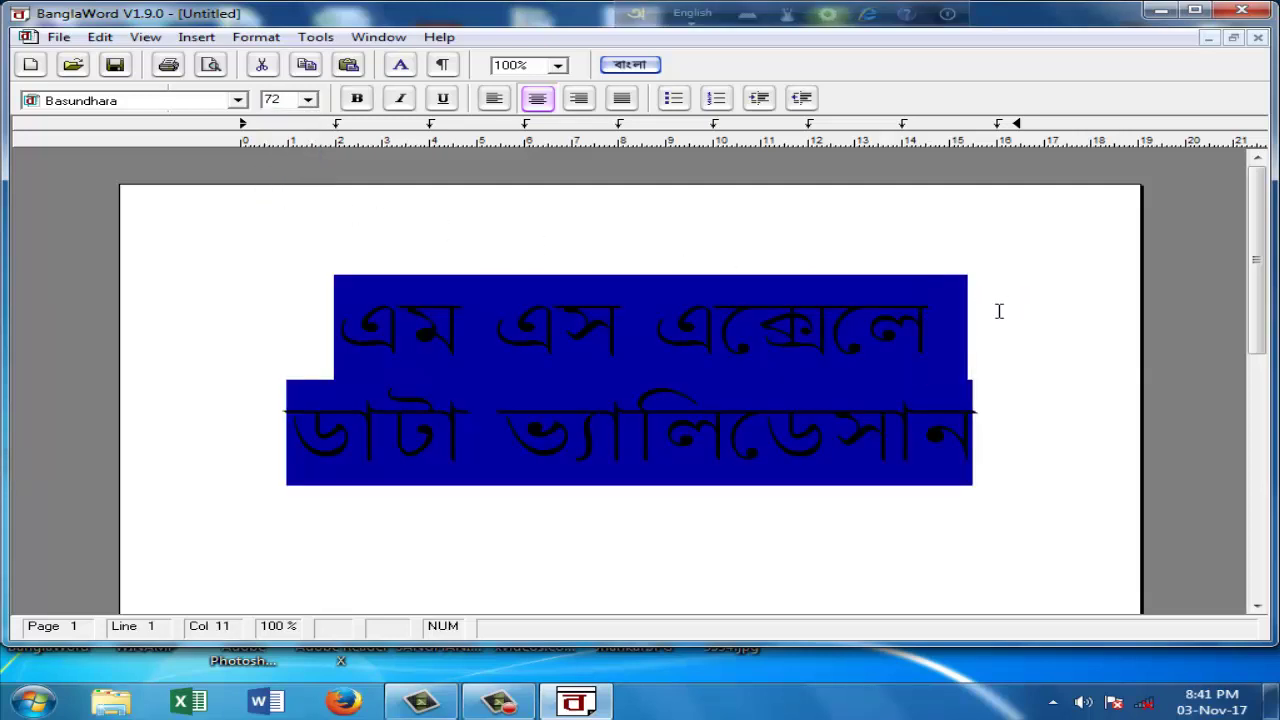
# Step: Dismiss the colour-scheme prompt and change the title background to dark red
pyautogui.moveTo(400, 325)
pyautogui.mouseDown()
pyautogui.moveTo(648, 403)
pyautogui.moveTo(963, 451)
pyautogui.mouseUp()
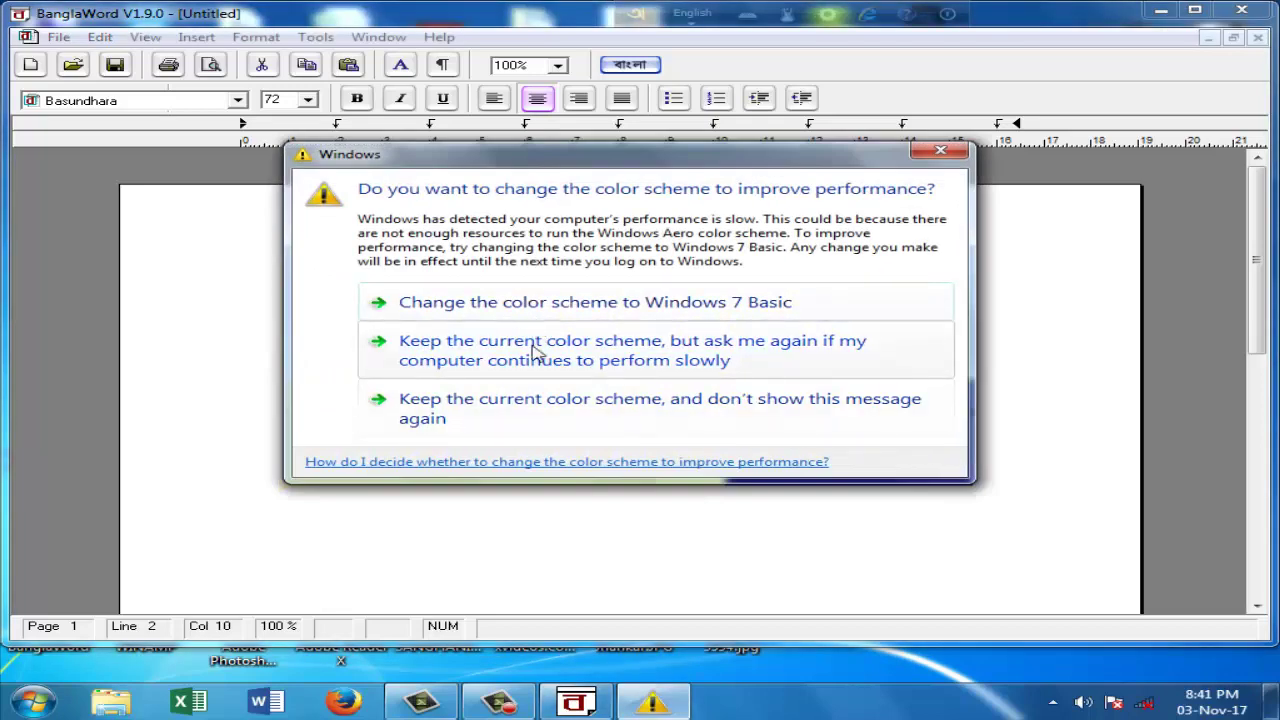
pyautogui.click(557, 304)
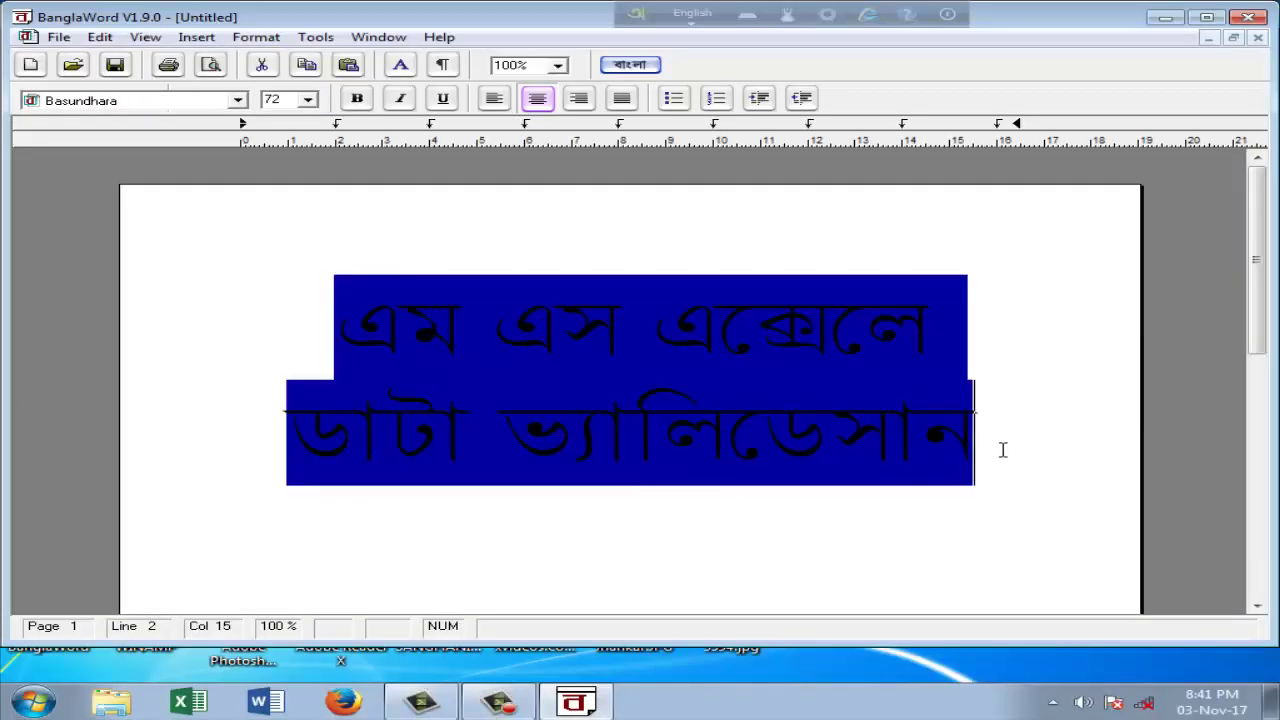
pyautogui.moveTo(1038, 451); pyautogui.dragTo(488, 336)
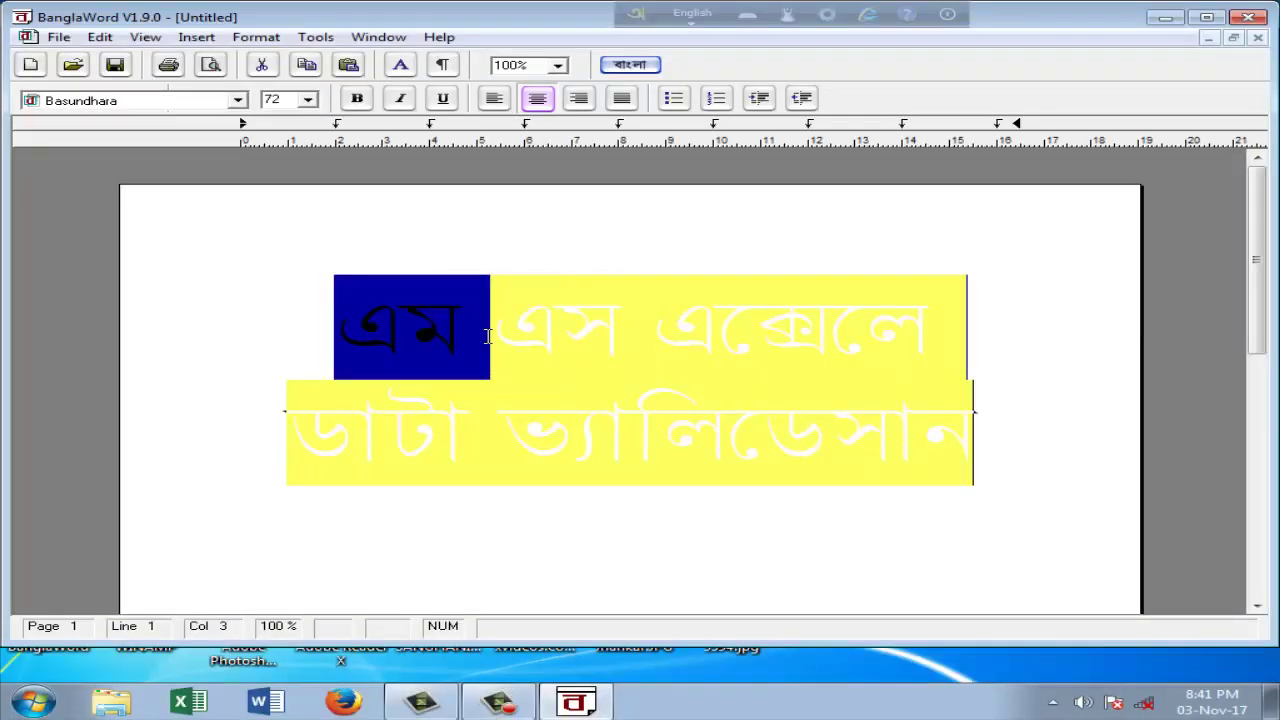
pyautogui.press('Left')
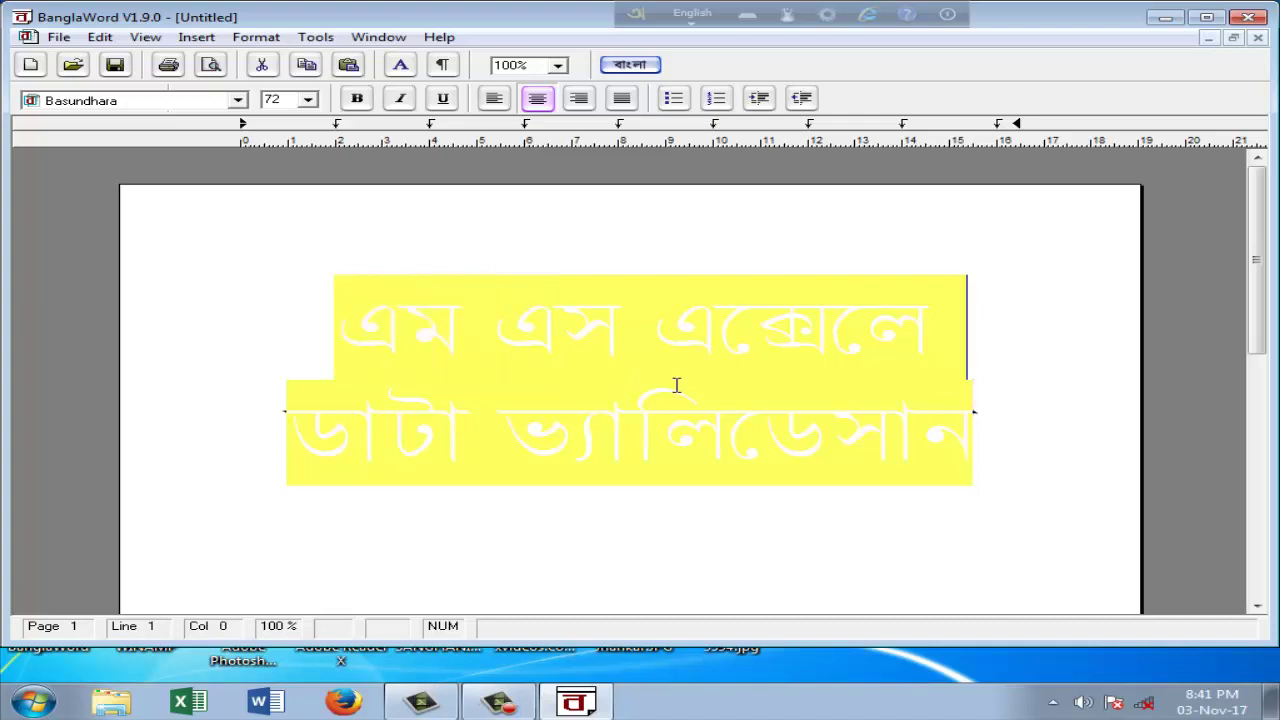
pyautogui.click(265, 40)
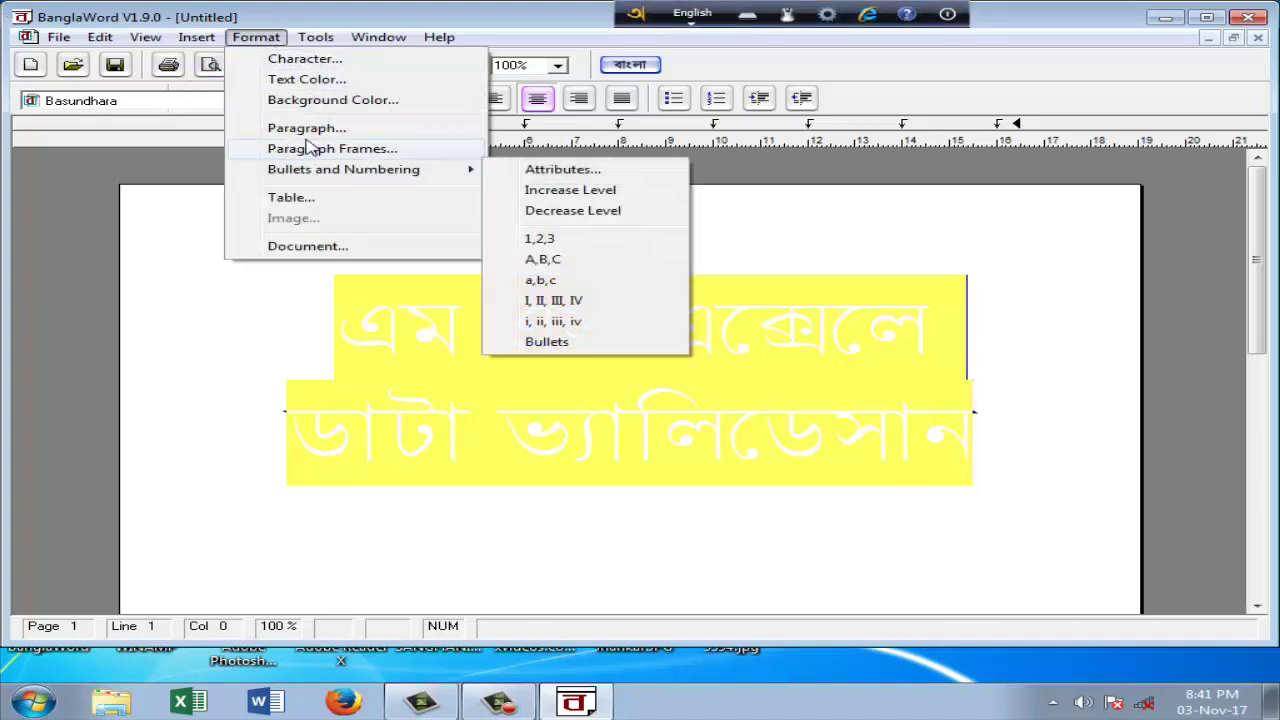
pyautogui.click(320, 104)
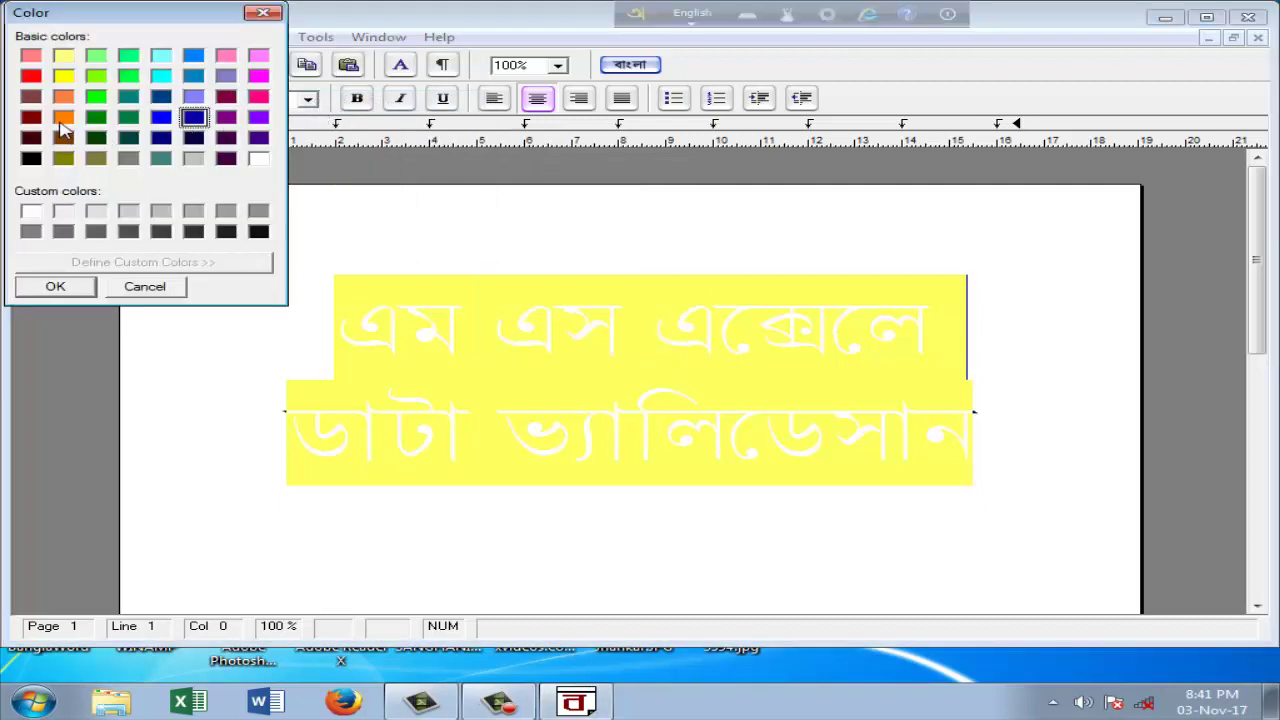
pyautogui.click(32, 118)
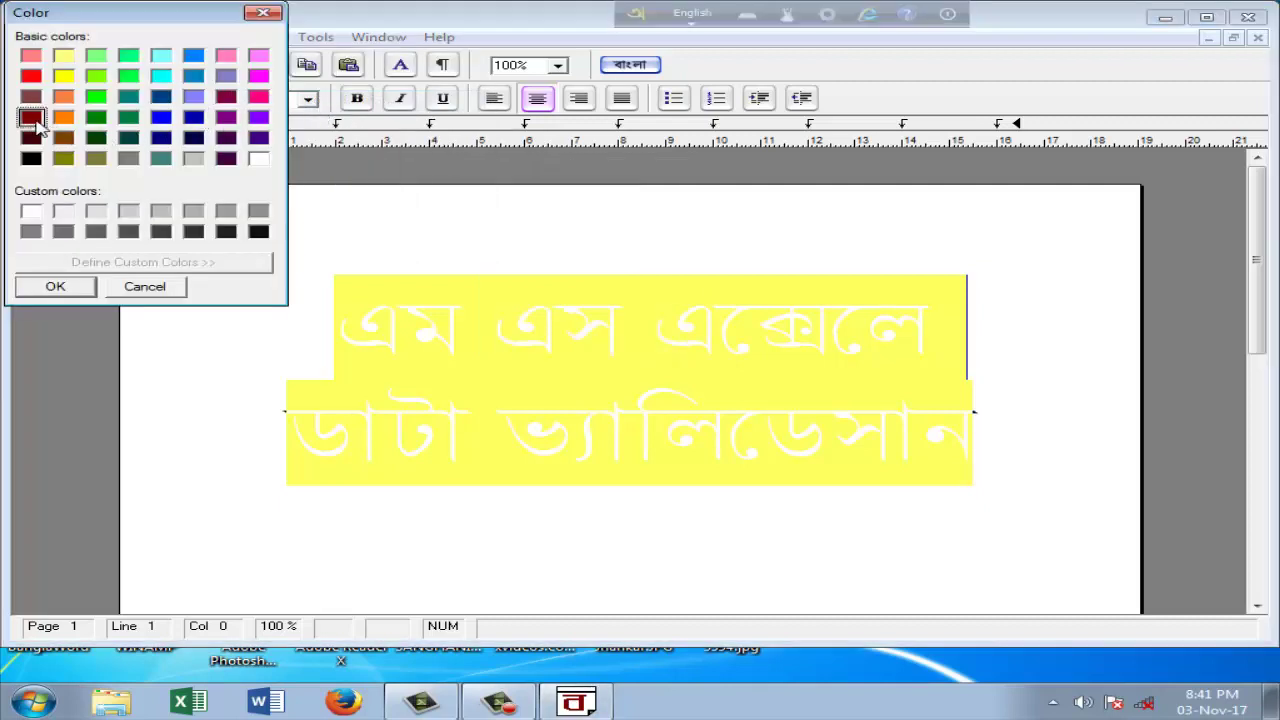
pyautogui.click(78, 282)
pyautogui.click(200, 287)
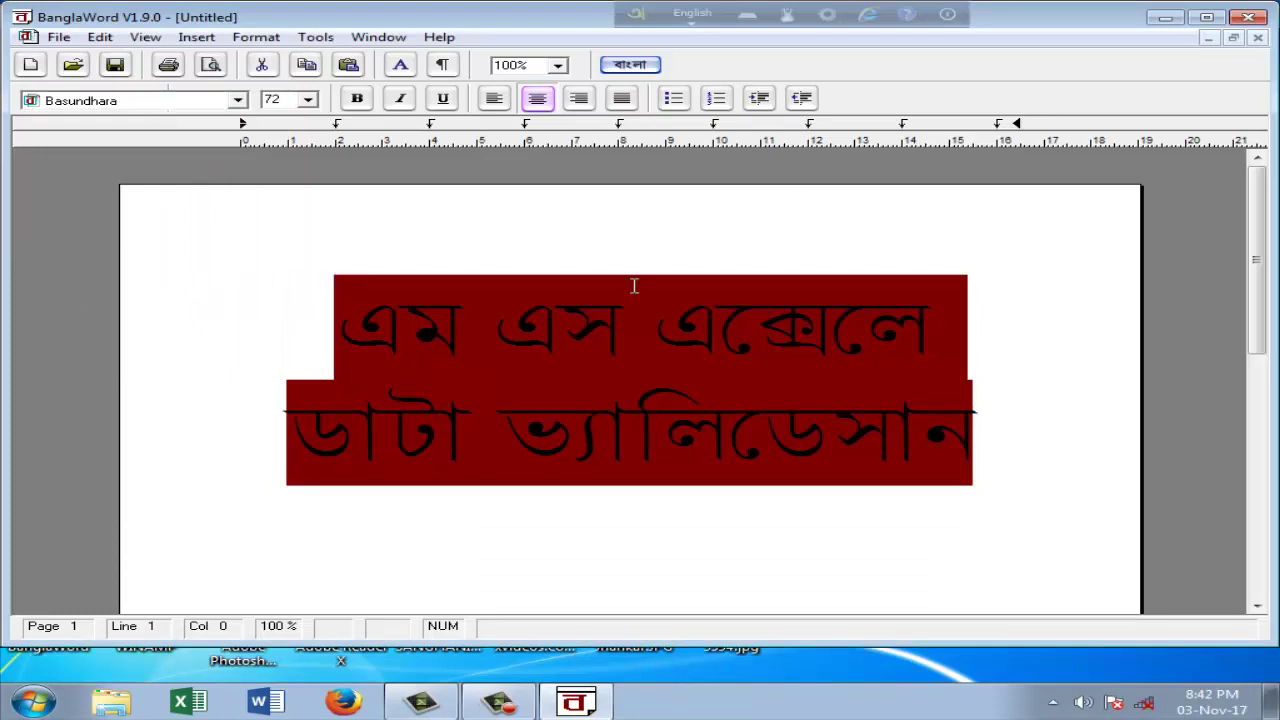
# Step: Reset the title background to white, leaving black text
pyautogui.moveTo(326, 320)
pyautogui.mouseDown()
pyautogui.moveTo(423, 331)
pyautogui.moveTo(762, 425)
pyautogui.moveTo(976, 414)
pyautogui.mouseUp()
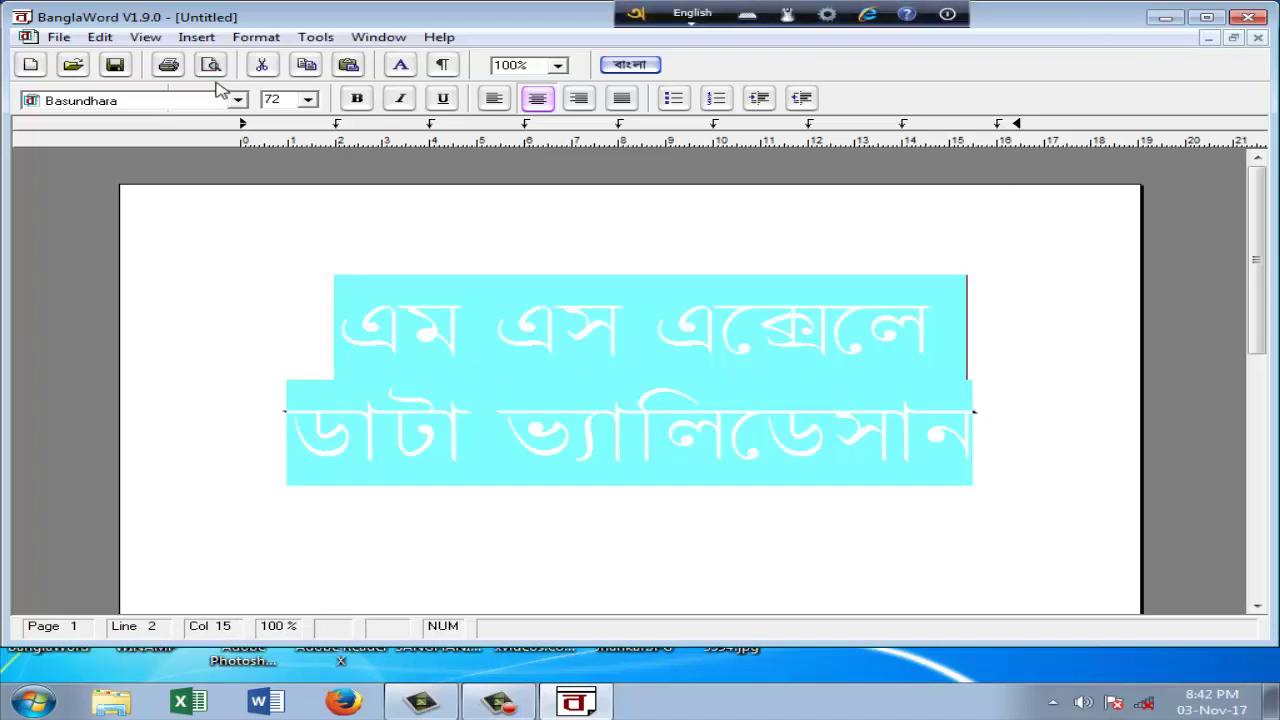
pyautogui.click(256, 37)
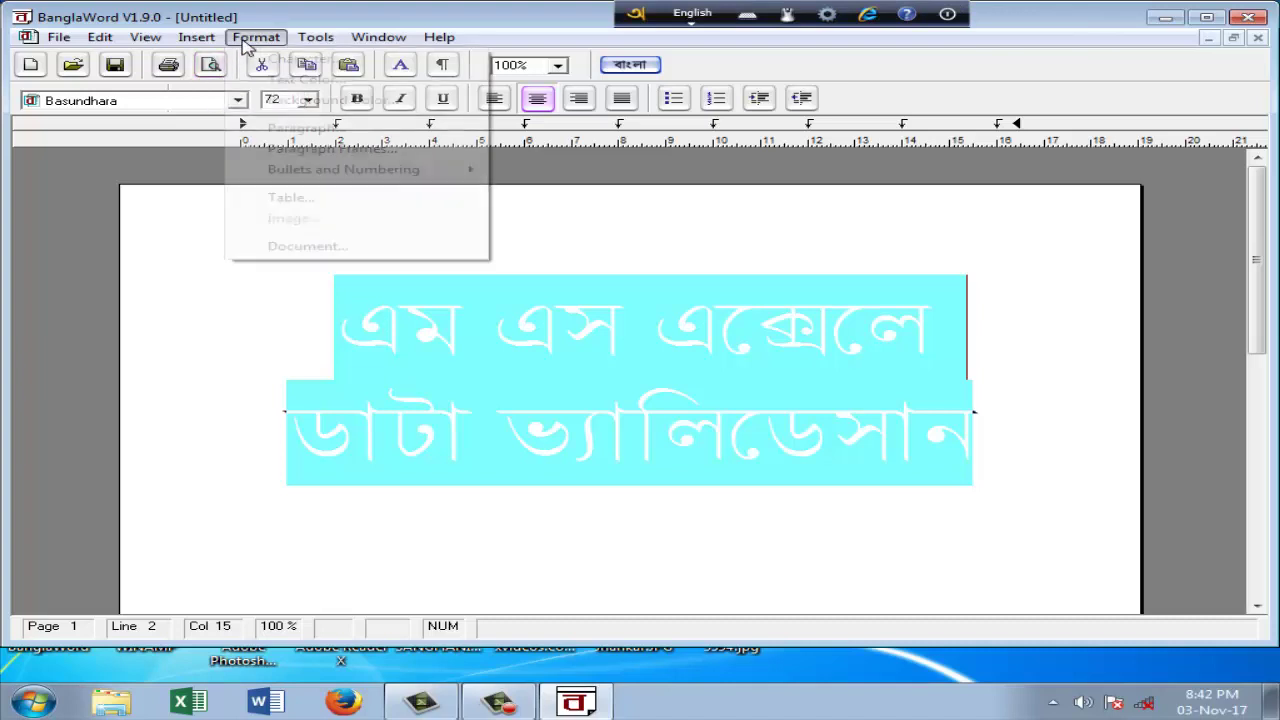
pyautogui.click(328, 104)
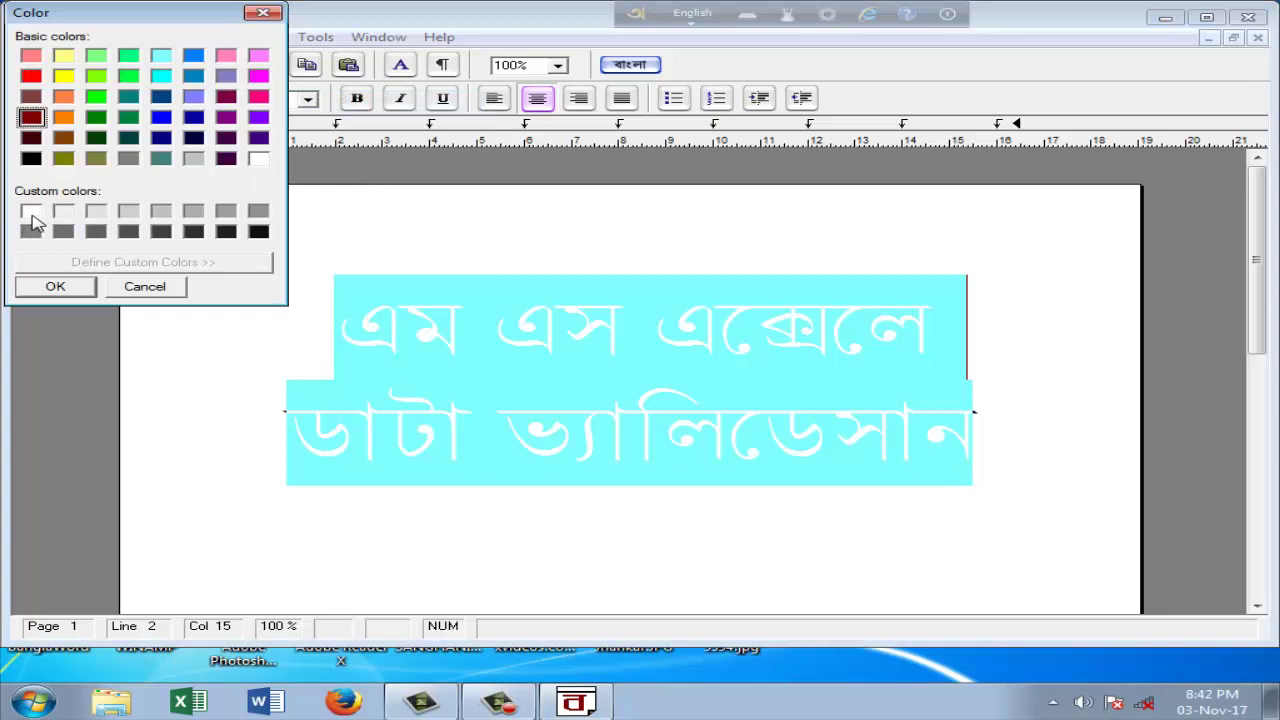
pyautogui.click(31, 212)
pyautogui.click(62, 286)
pyautogui.click(257, 293)
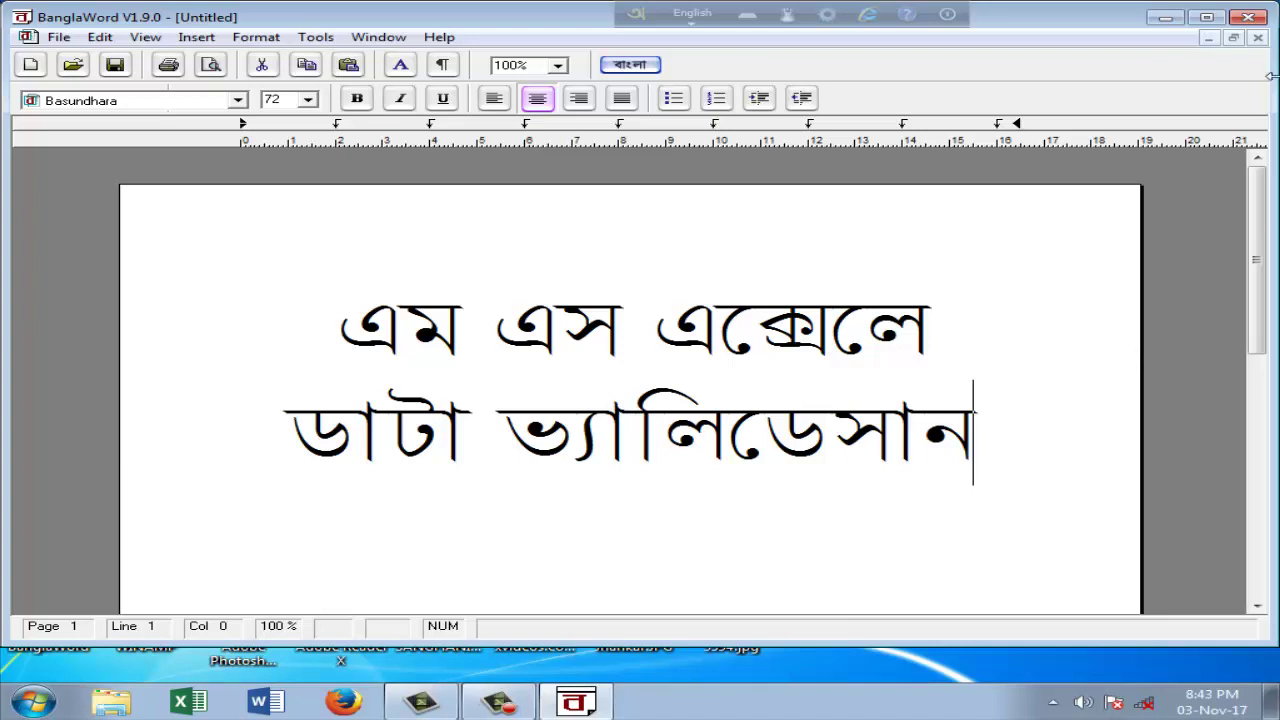
# Step: Close the Bengali document without saving changes
pyautogui.click(1250, 17)
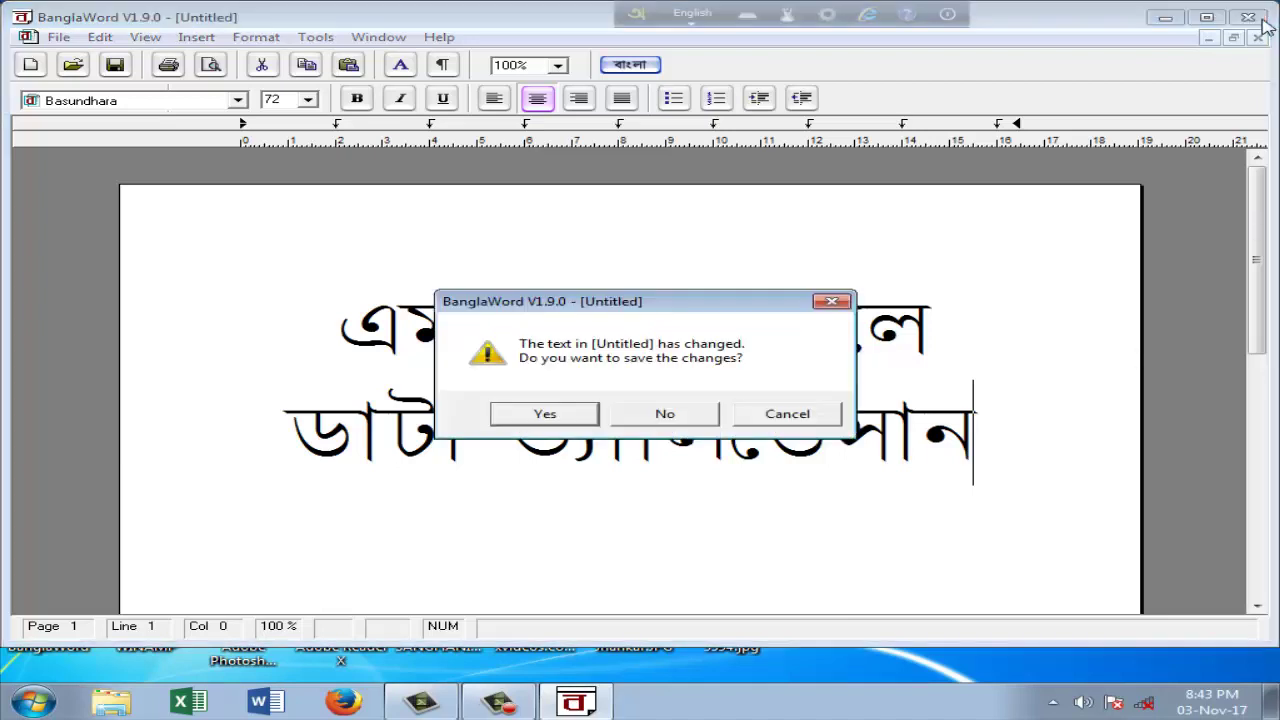
pyautogui.click(696, 423)
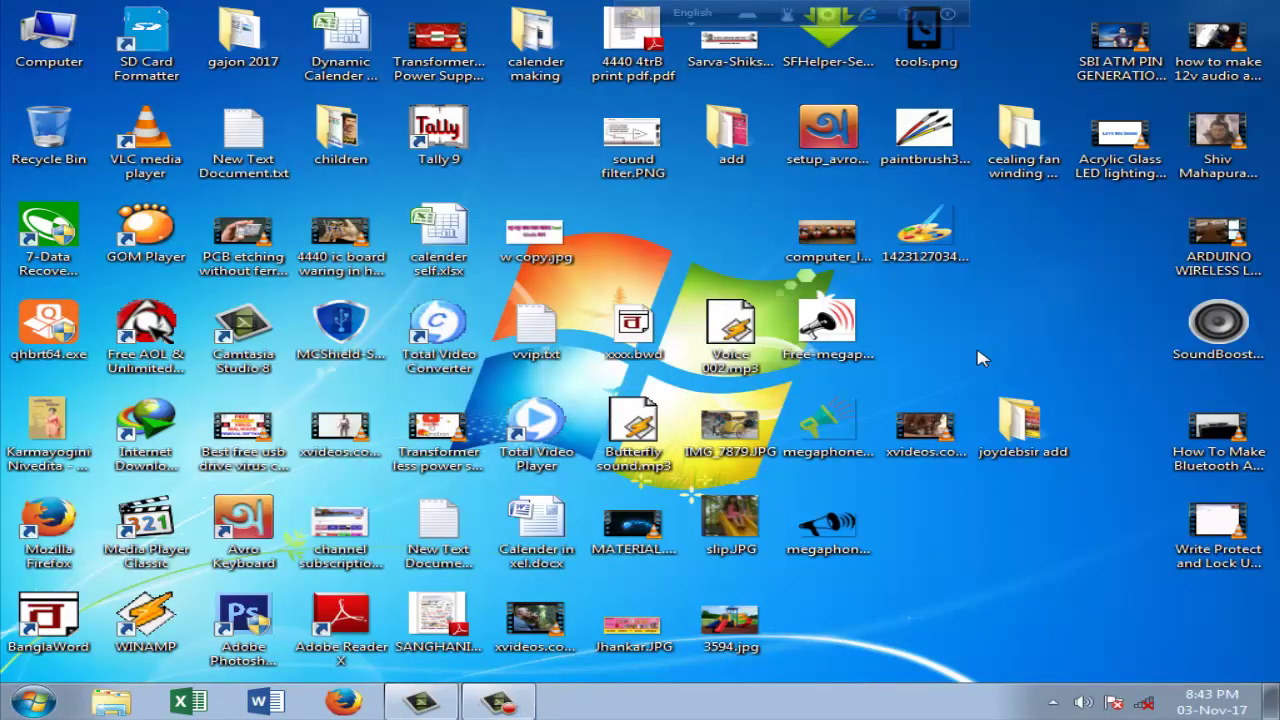
# Step: View nebideta shishu vidya mandir.tif from the joydebsir add folder, then close it
pyautogui.doubleClick(1018, 453)
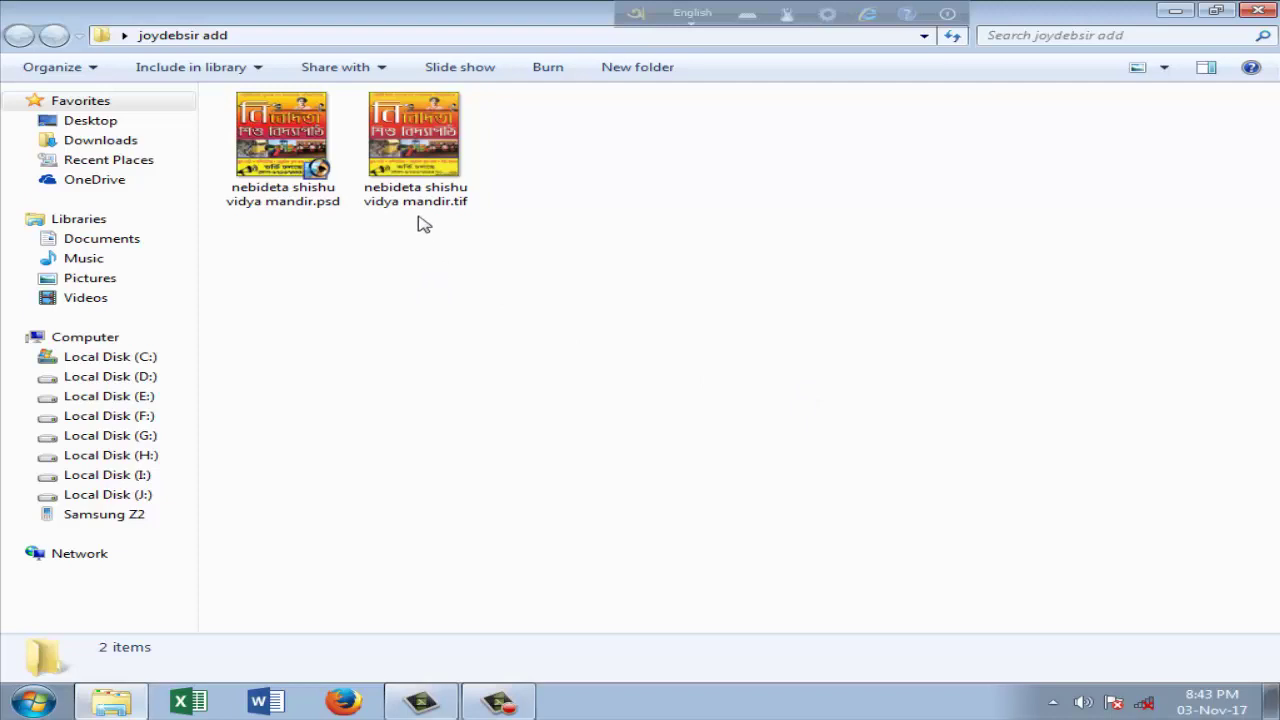
pyautogui.doubleClick(418, 178)
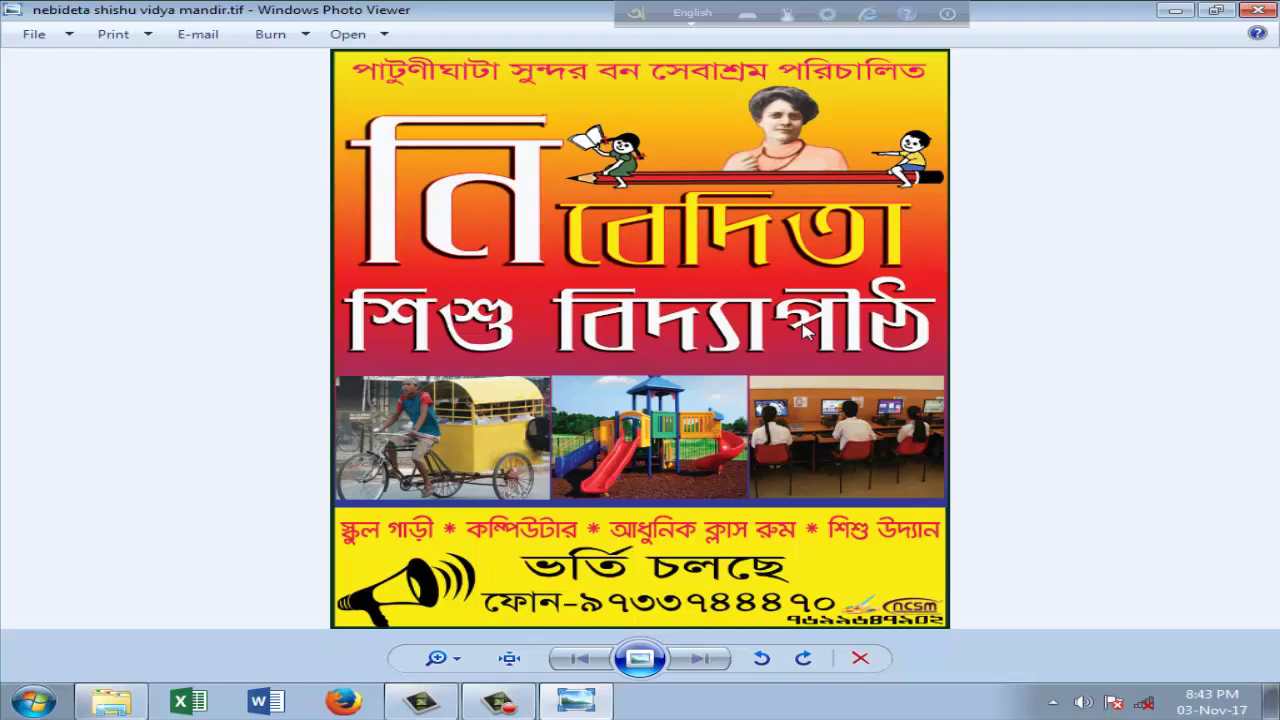
pyautogui.click(1265, 18)
# Step: Close the folder, view channel subscription.jpg, then close the viewer
pyautogui.click(1262, 18)
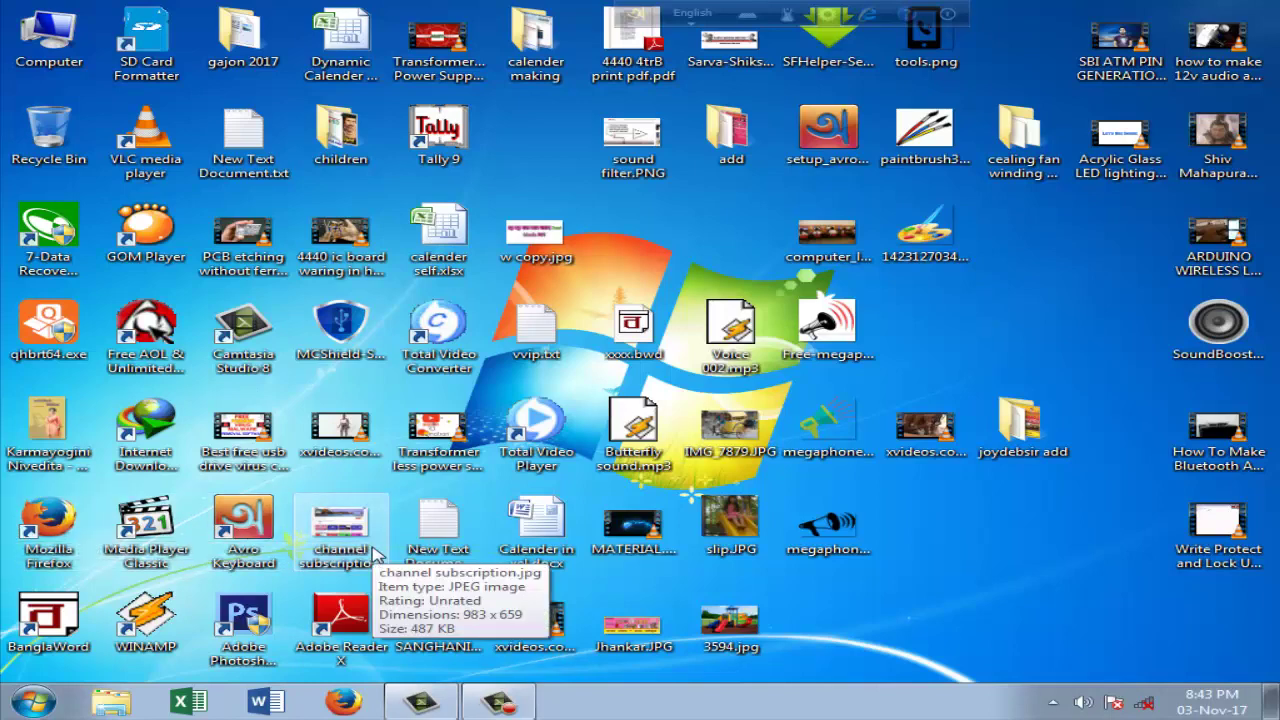
pyautogui.doubleClick(341, 530)
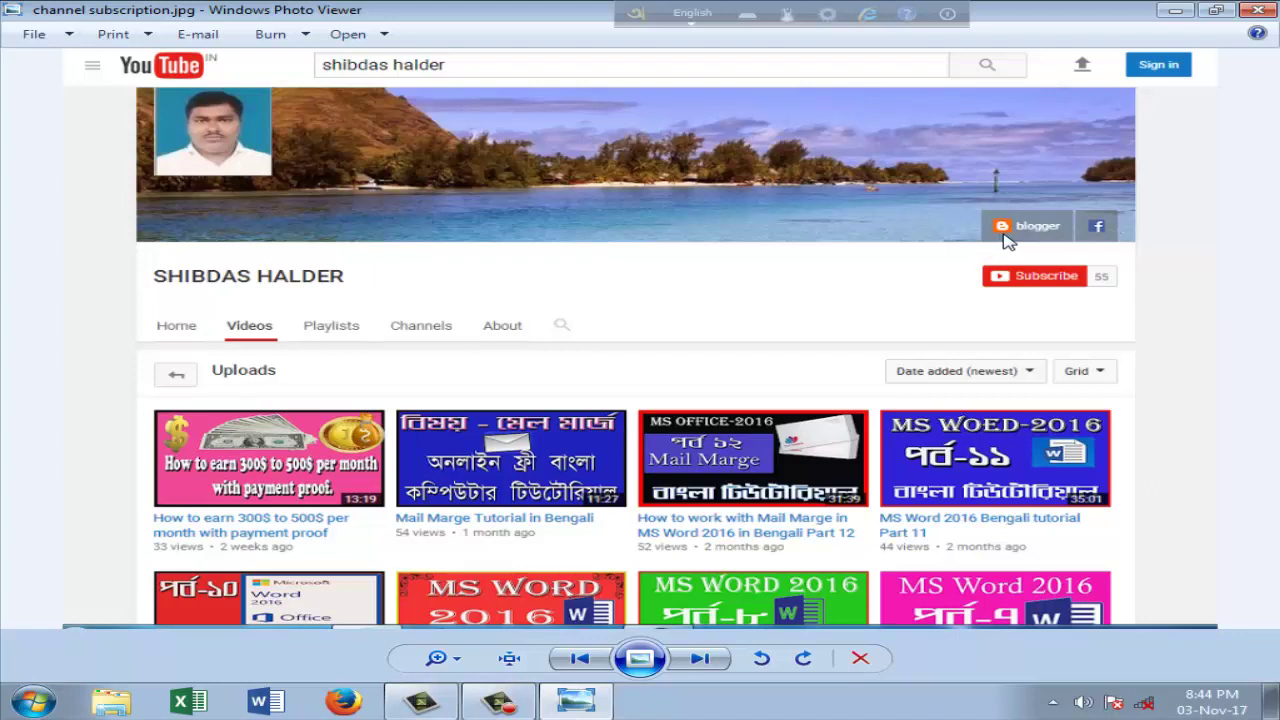
pyautogui.click(1258, 10)
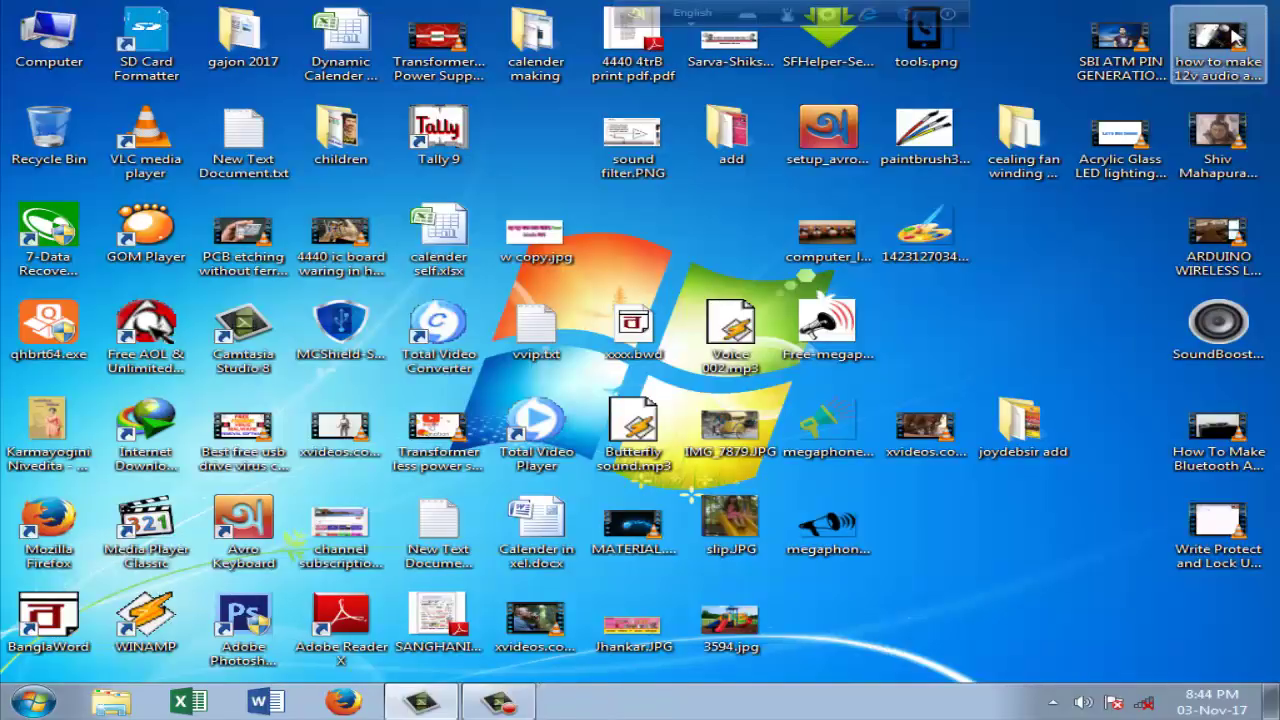
# Step: Create a blank Excel workbook and widen column A to ~213 px and B to ~197 px
pyautogui.click(200, 705)
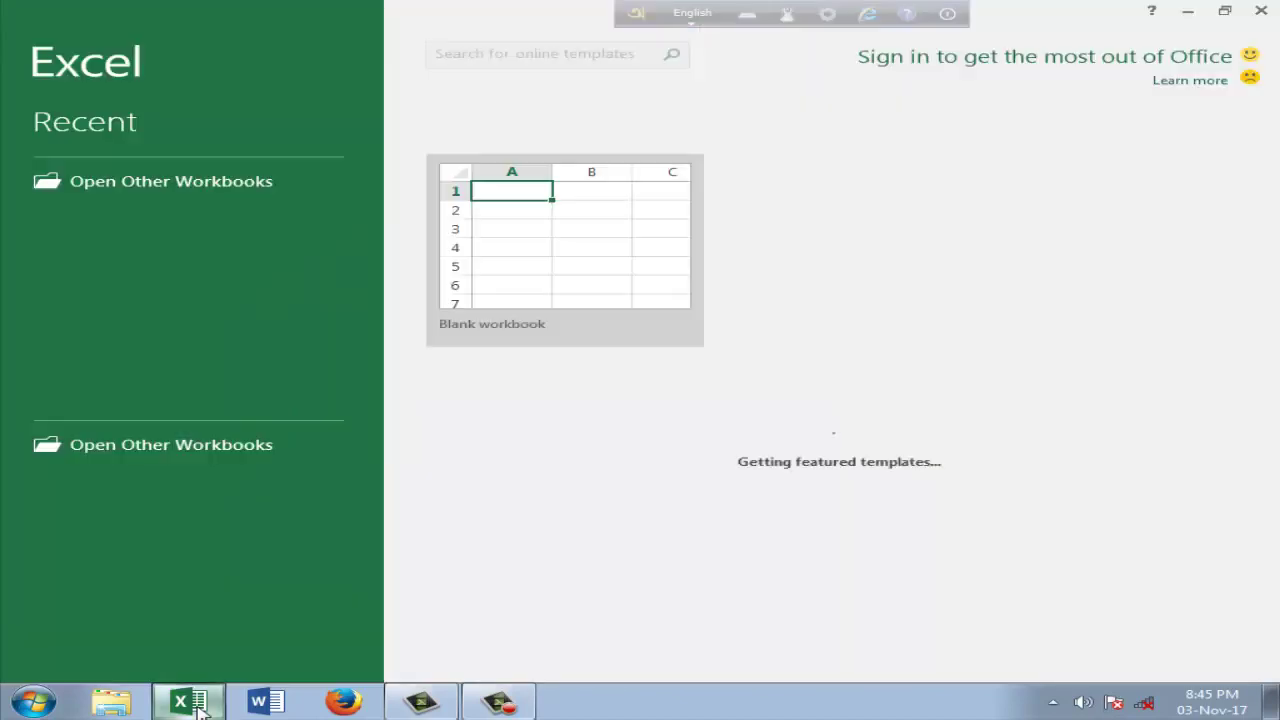
pyautogui.click(527, 279)
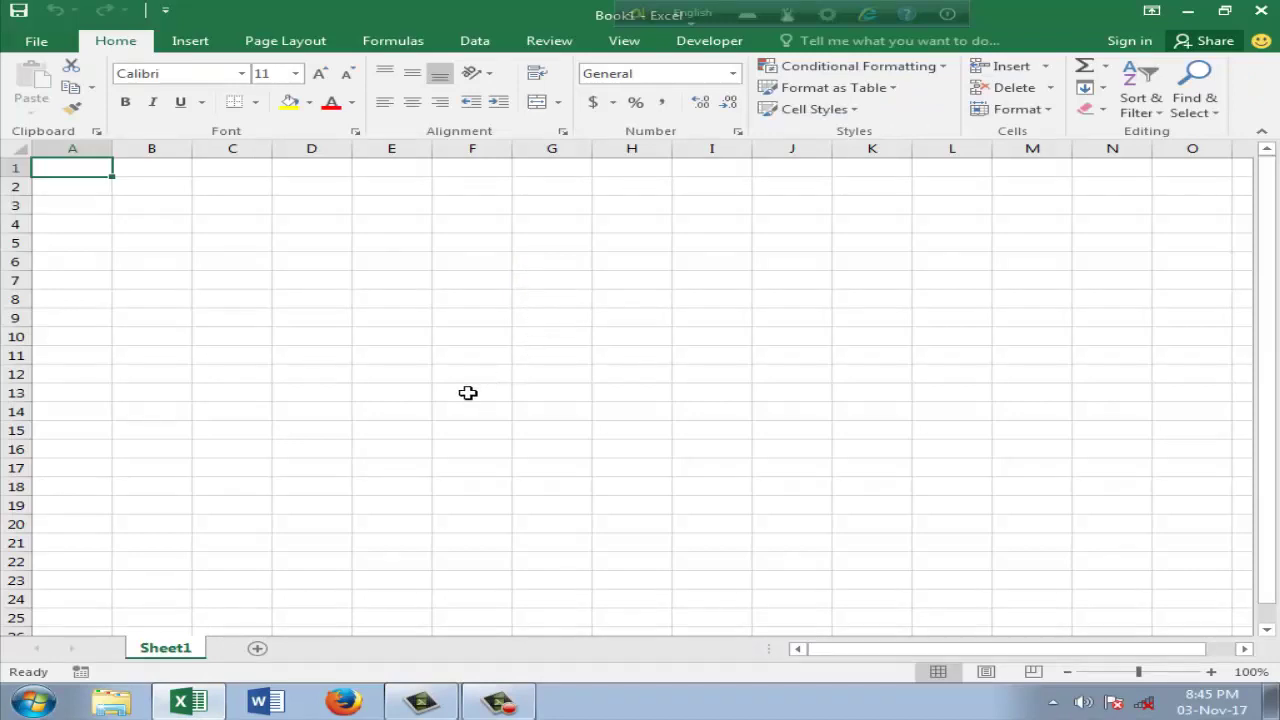
pyautogui.click(332, 338)
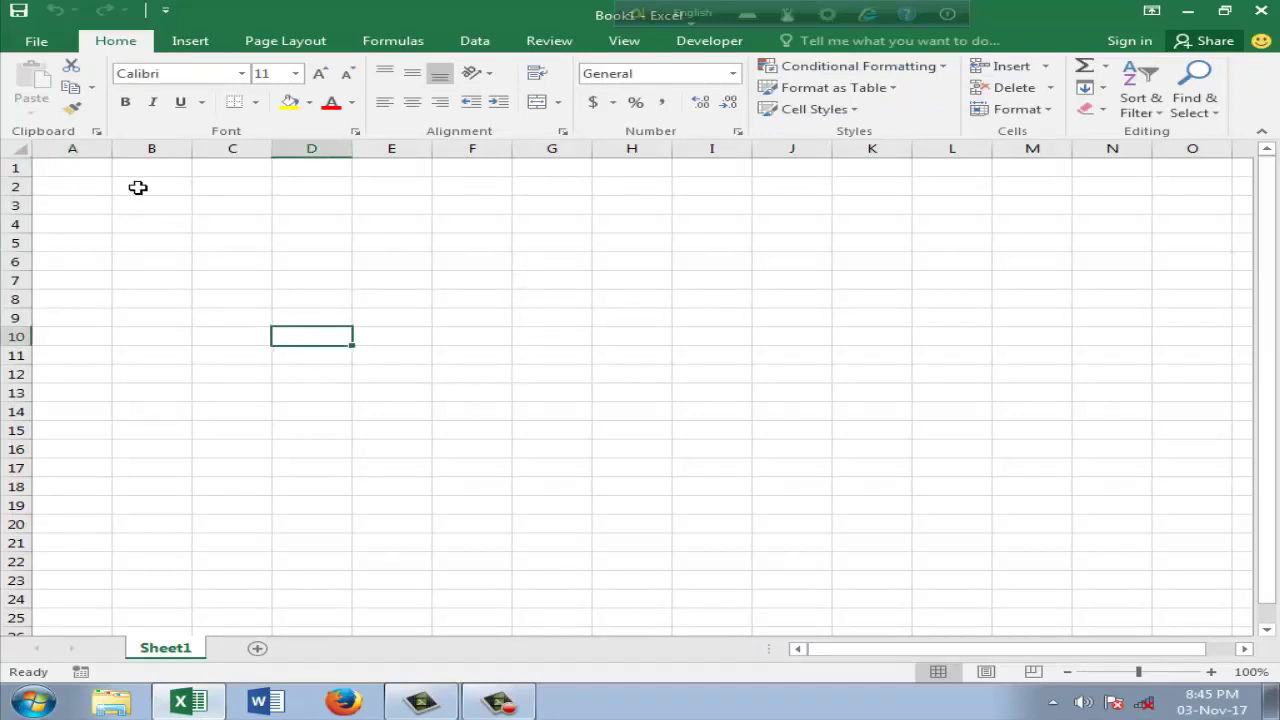
pyautogui.moveTo(112, 150); pyautogui.dragTo(165, 150)
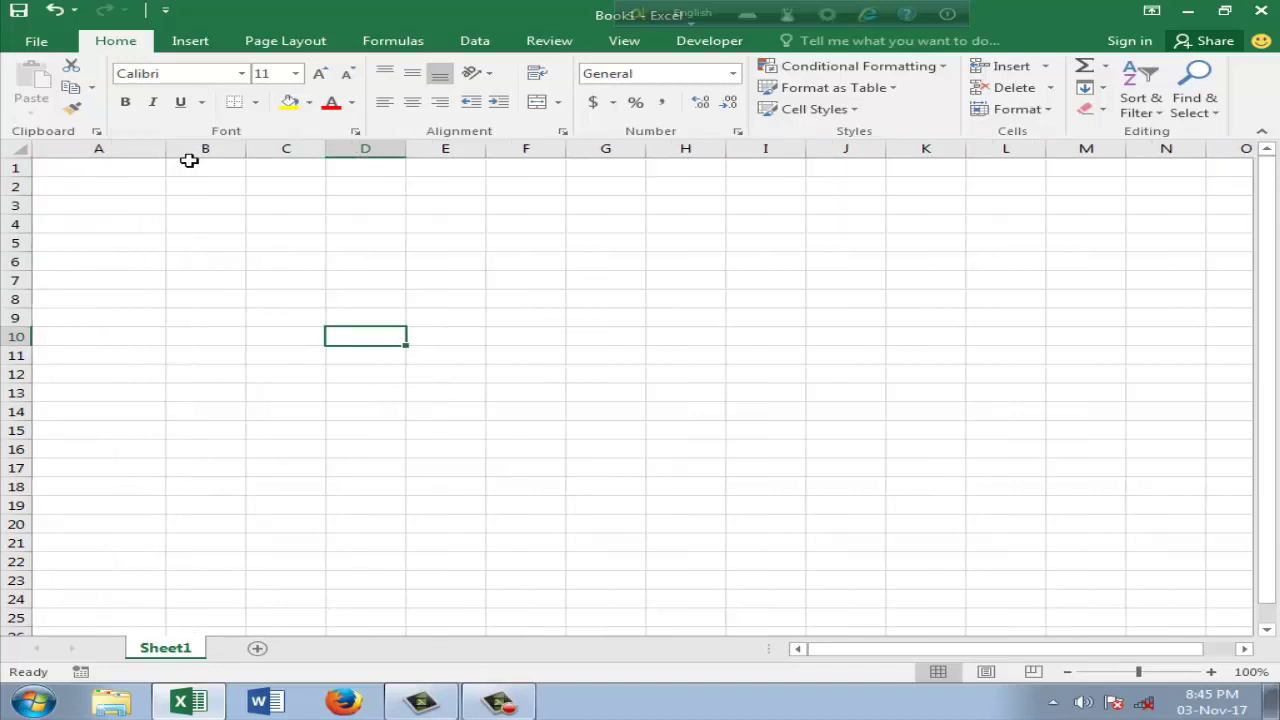
pyautogui.moveTo(246, 157); pyautogui.dragTo(363, 157)
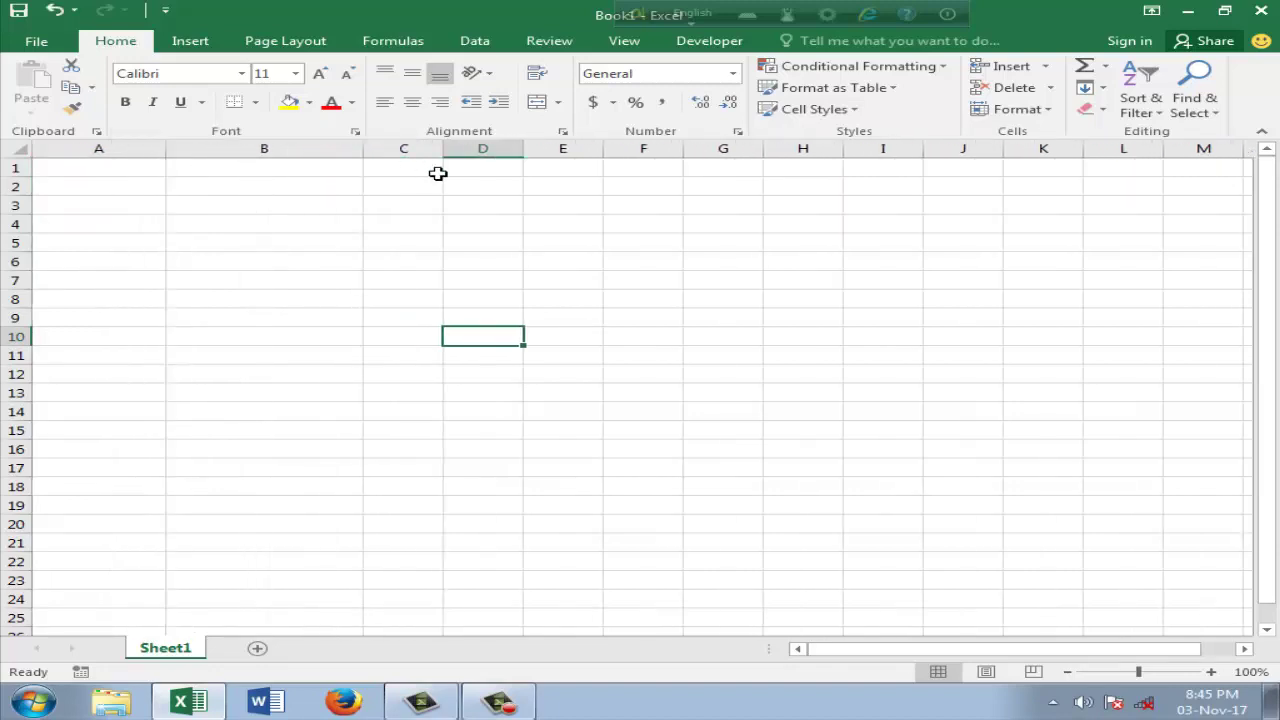
pyautogui.moveTo(166, 157); pyautogui.dragTo(245, 157)
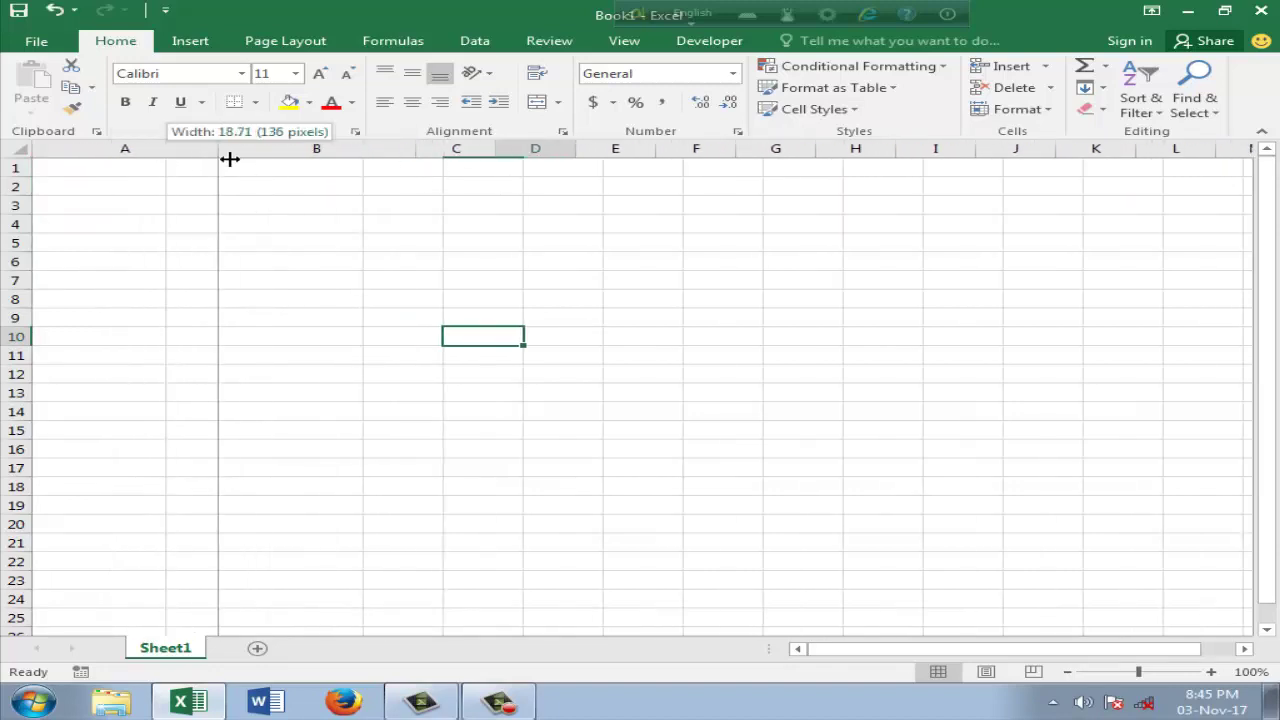
# Step: Enter the headers 'Name' in A1 and 'Date of Birth' in B1
pyautogui.click(365, 203)
pyautogui.click(116, 167)
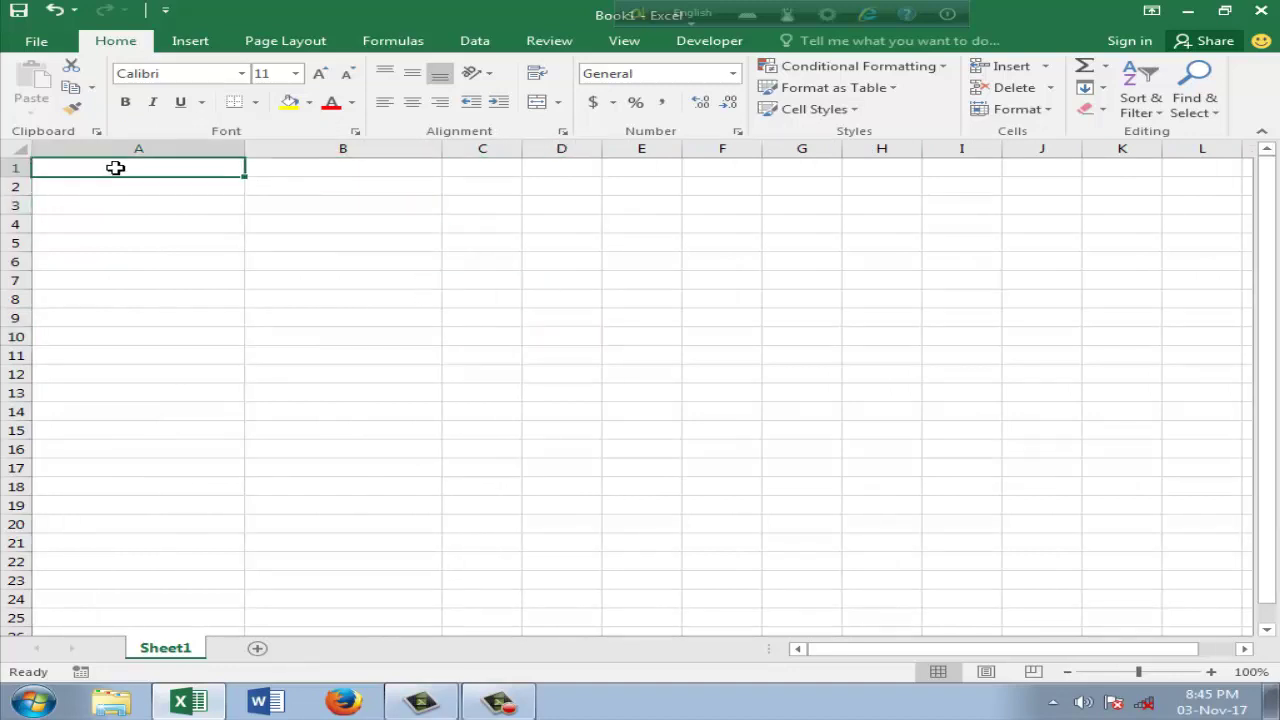
pyautogui.write('Na')
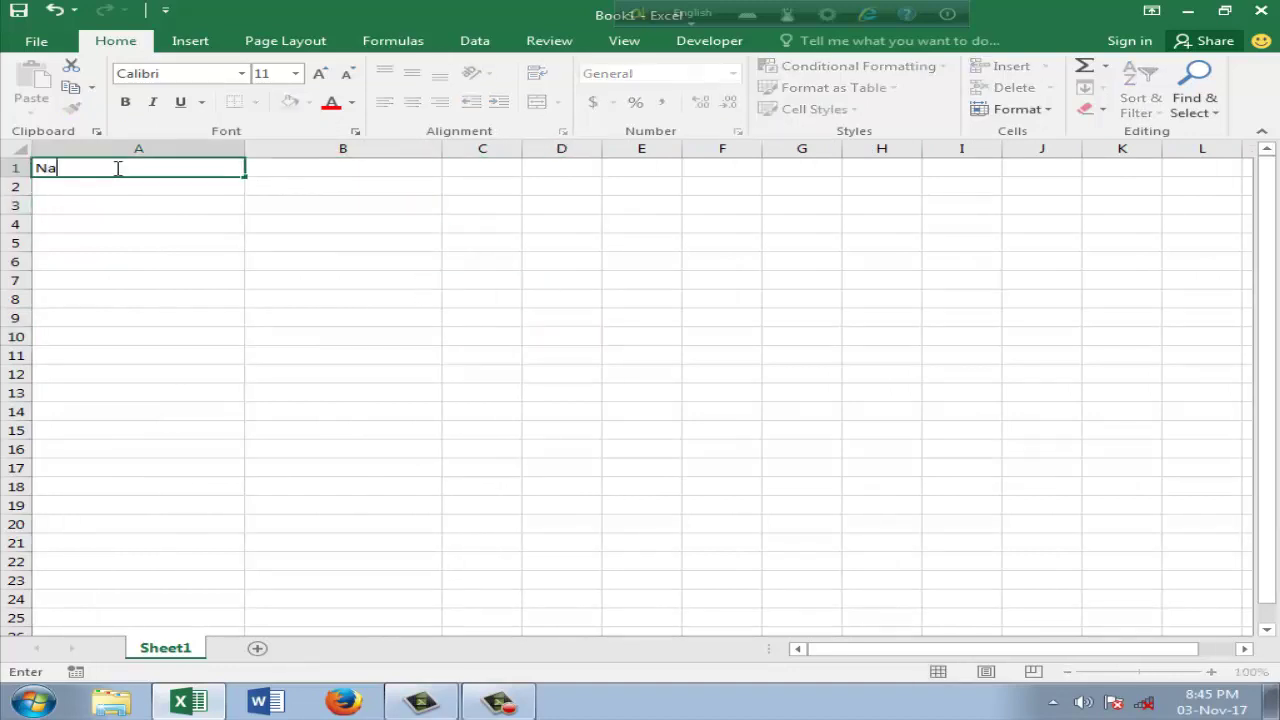
pyautogui.write('me')
pyautogui.click(303, 168)
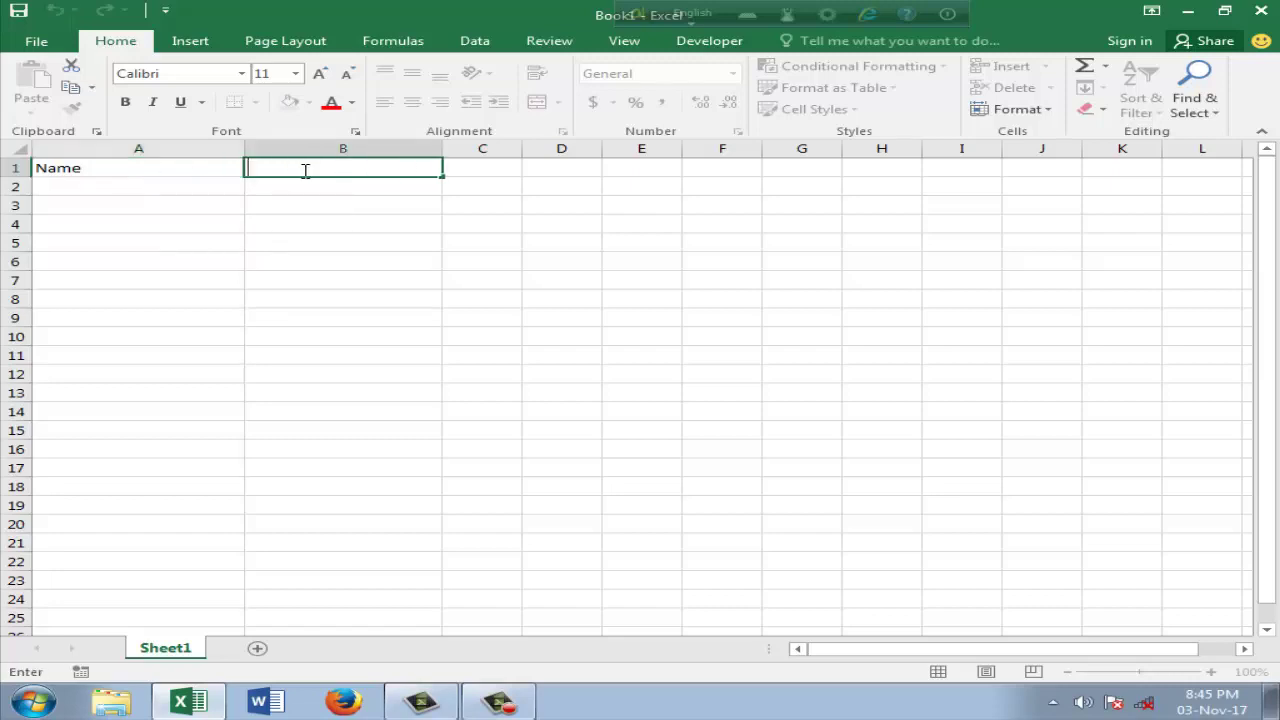
pyautogui.write('da')
pyautogui.press('BackSpace')
pyautogui.press('BackSpace')
pyautogui.write('date')
pyautogui.press('BackSpace')
pyautogui.press('BackSpace')
pyautogui.press('BackSpace')
pyautogui.press('BackSpace')
pyautogui.write('da')
pyautogui.press('BackSpace')
pyautogui.press('BackSpace')
pyautogui.write('Date ')
pyautogui.write('of B')
pyautogui.write('irth')
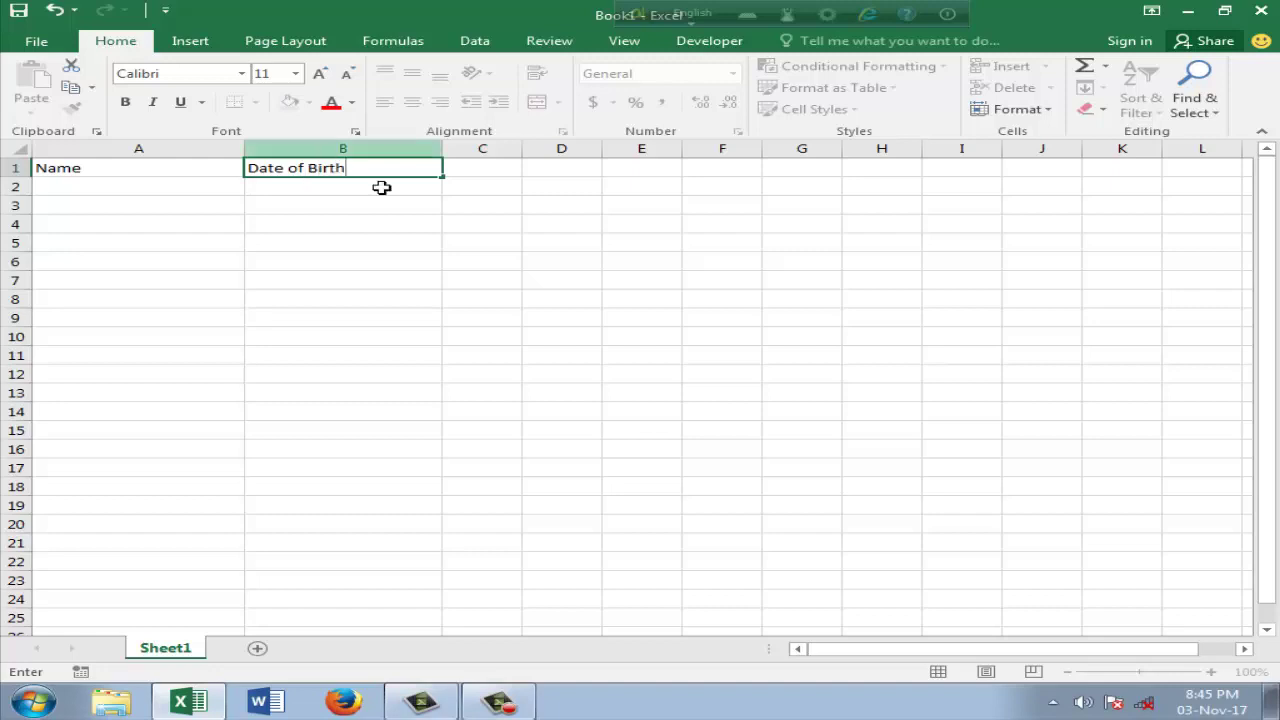
pyautogui.click(428, 220)
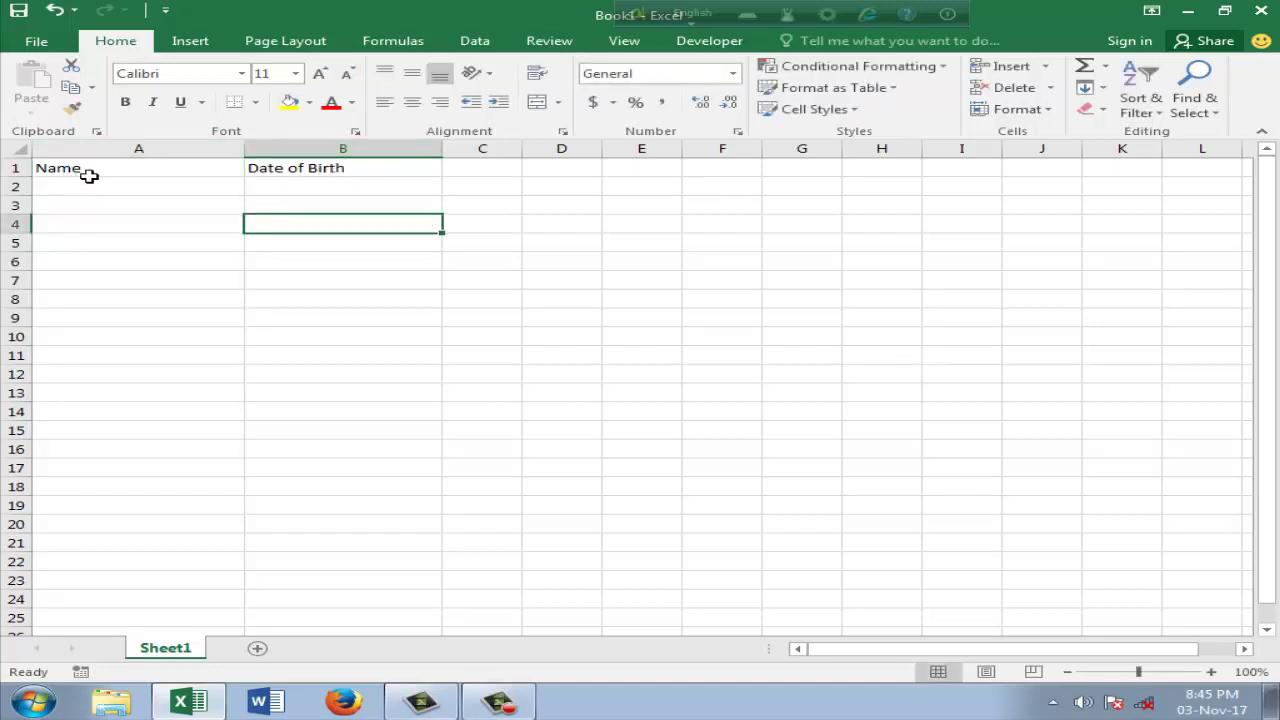
pyautogui.click(120, 188)
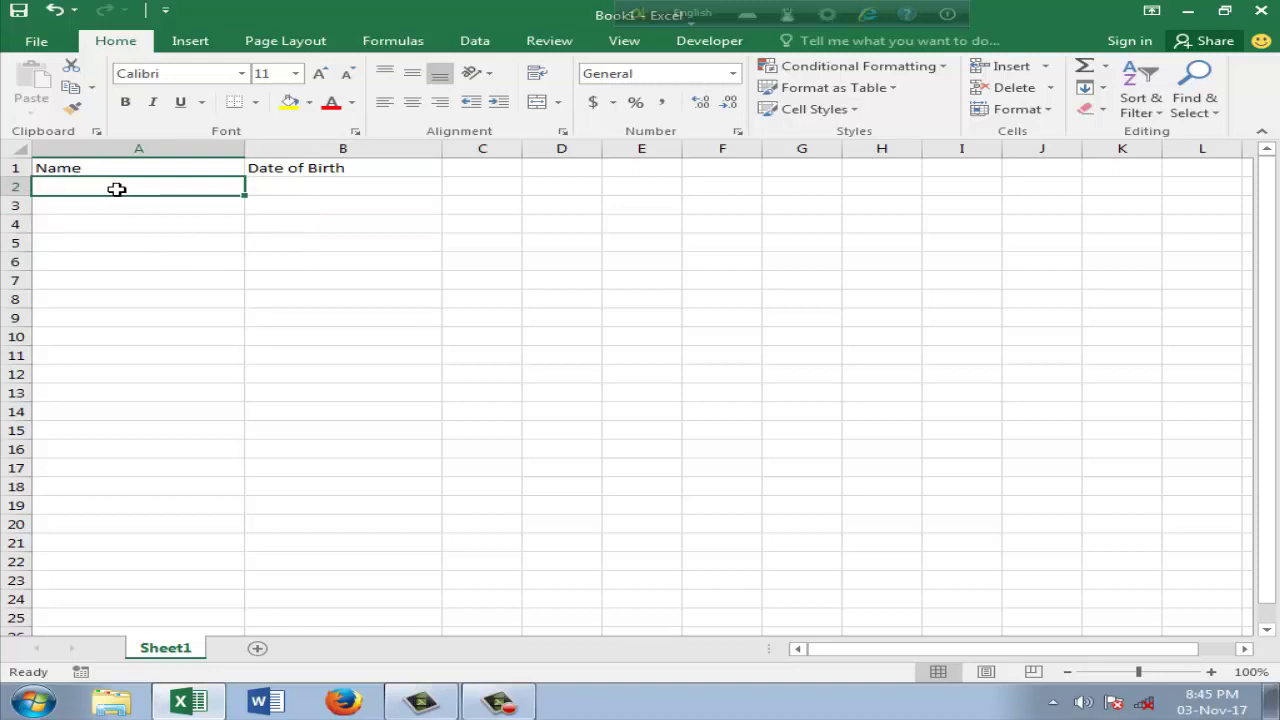
# Step: Enter the first two people's full names in A2 and A3
pyautogui.write('Kab')
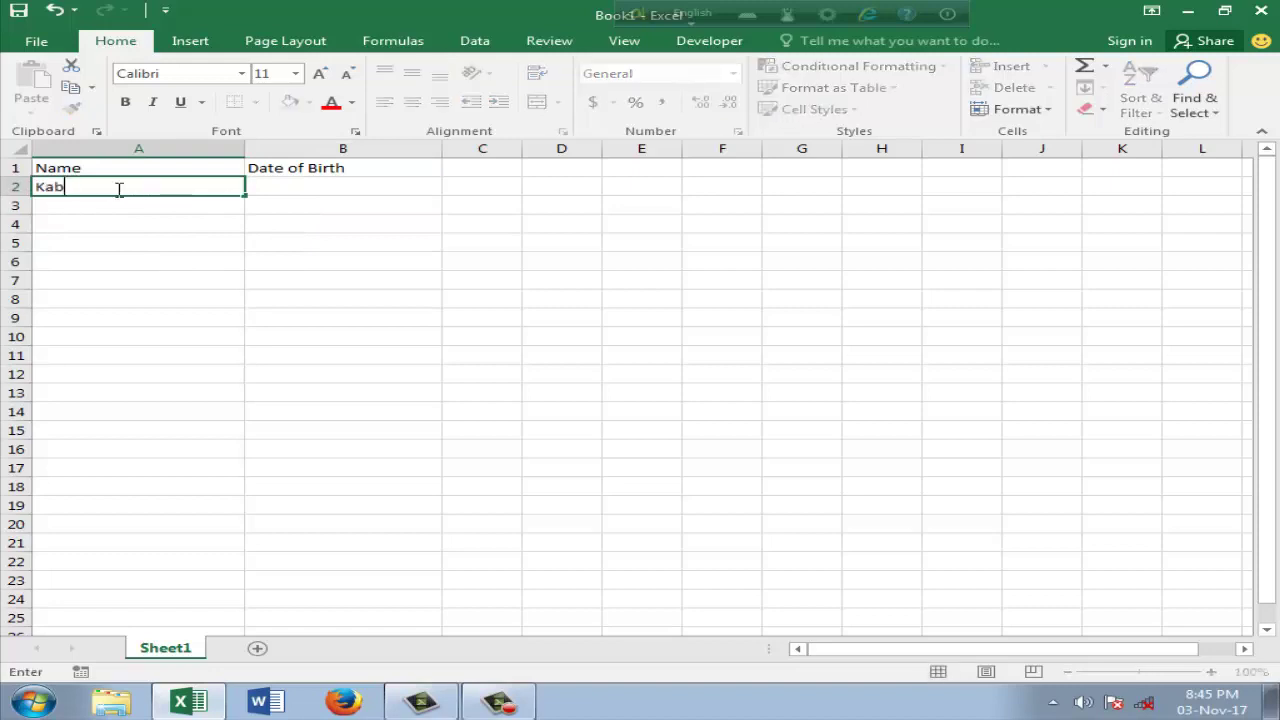
pyautogui.write('ita')
pyautogui.write(' N')
pyautogui.press('BackSpace')
pyautogui.write('k')
pyautogui.write('hamaru')
pyautogui.press('Return')
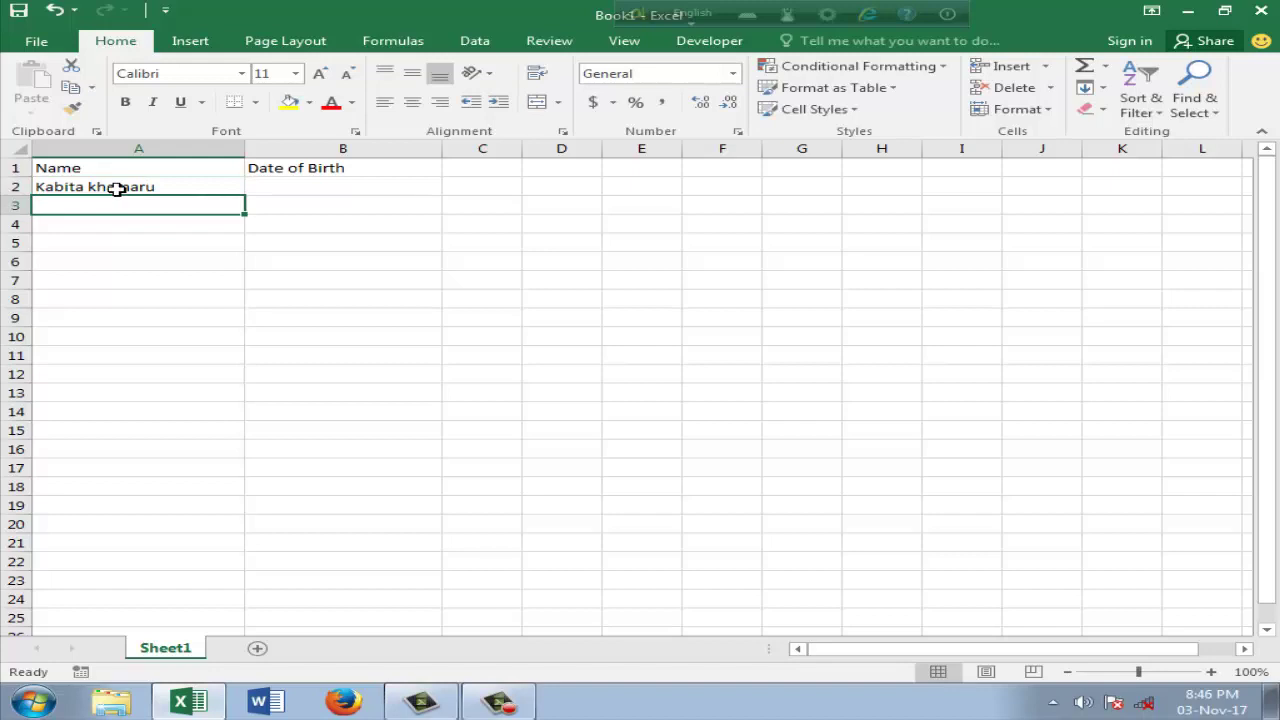
pyautogui.write('basa')
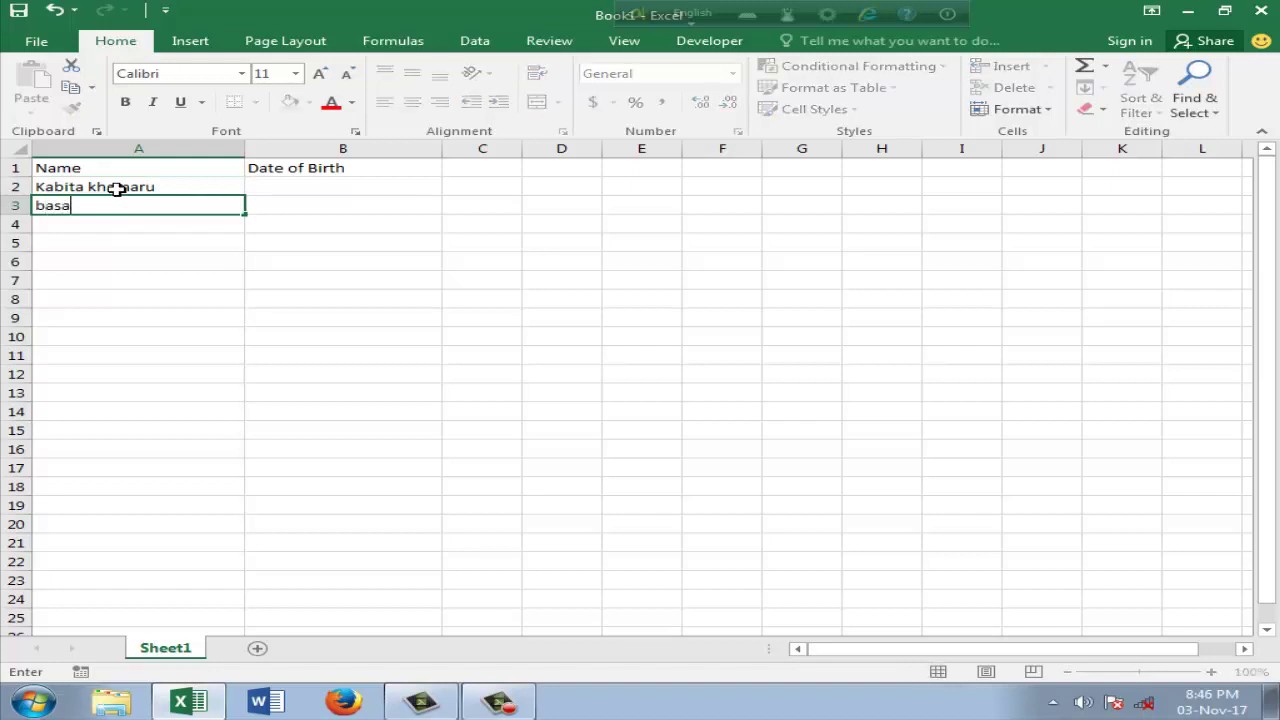
pyautogui.write('nti D')
pyautogui.write('as')
pyautogui.click(100, 221)
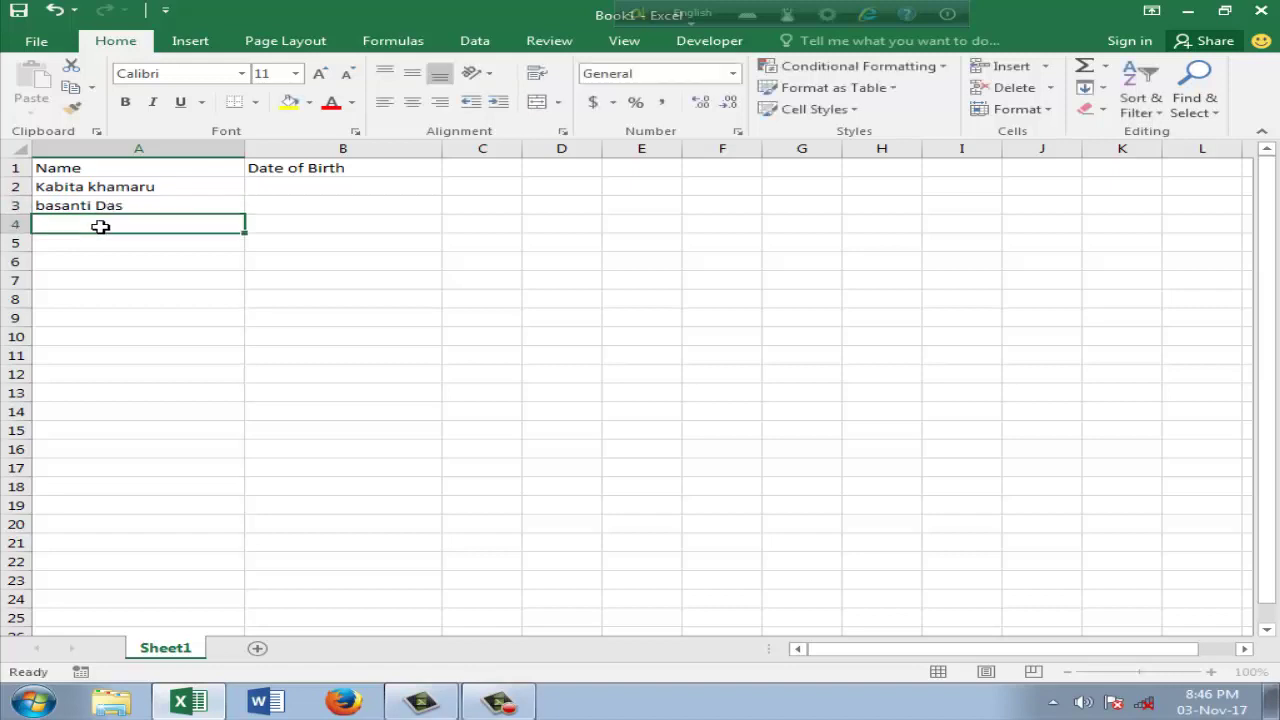
# Step: Capitalise the A3 name, then enter further names in A4, A5 and A6
pyautogui.doubleClick(48, 208)
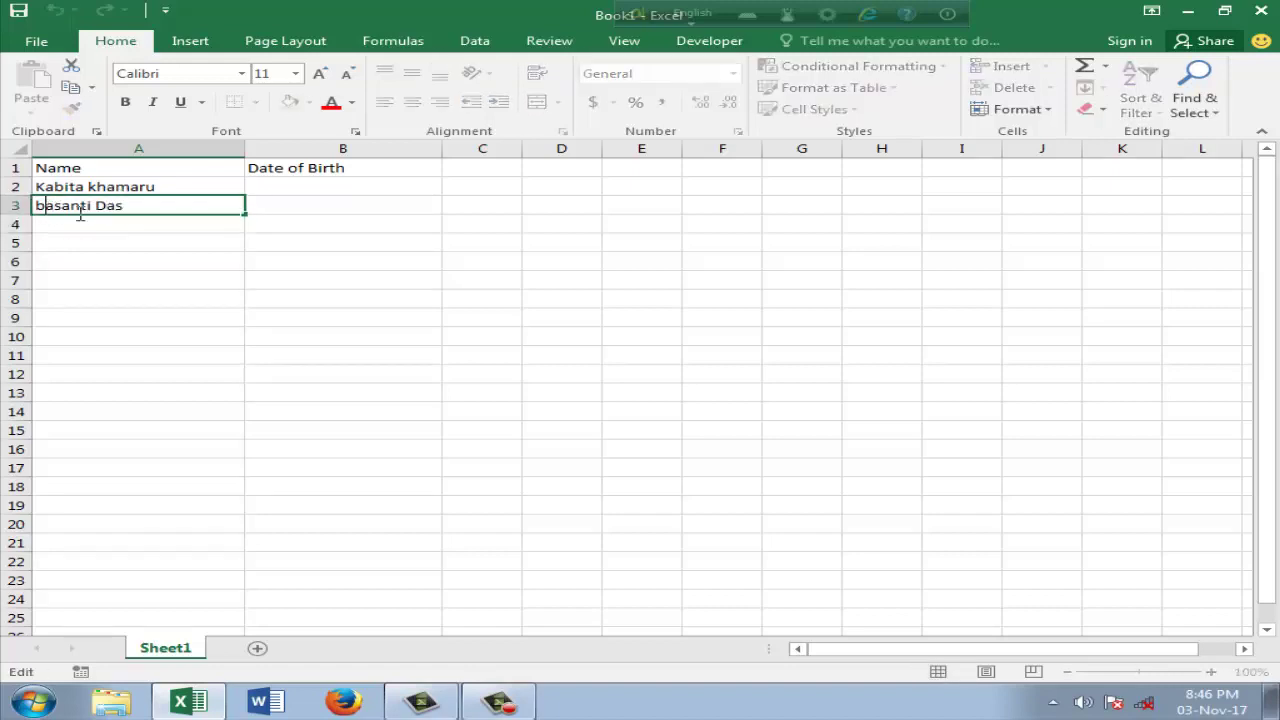
pyautogui.press('BackSpace')
pyautogui.write('B')
pyautogui.click(82, 225)
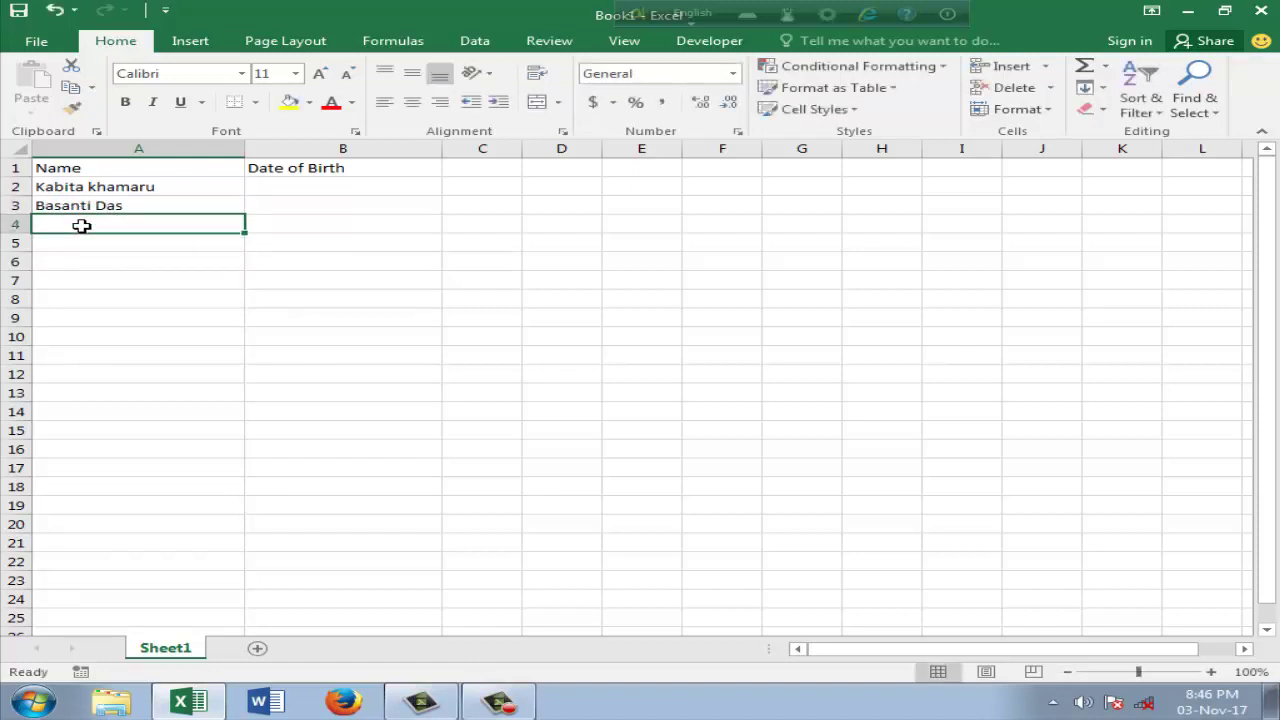
pyautogui.write('Bandan')
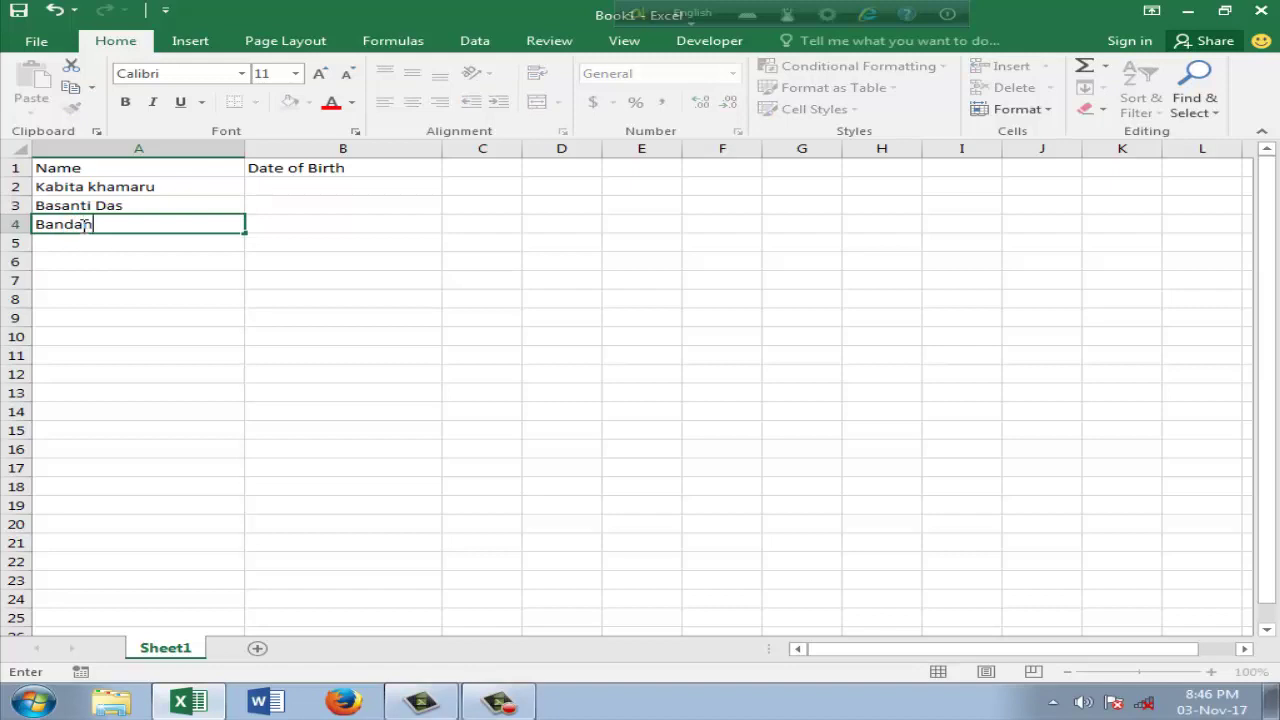
pyautogui.write('a Hal')
pyautogui.write('der')
pyautogui.click(88, 245)
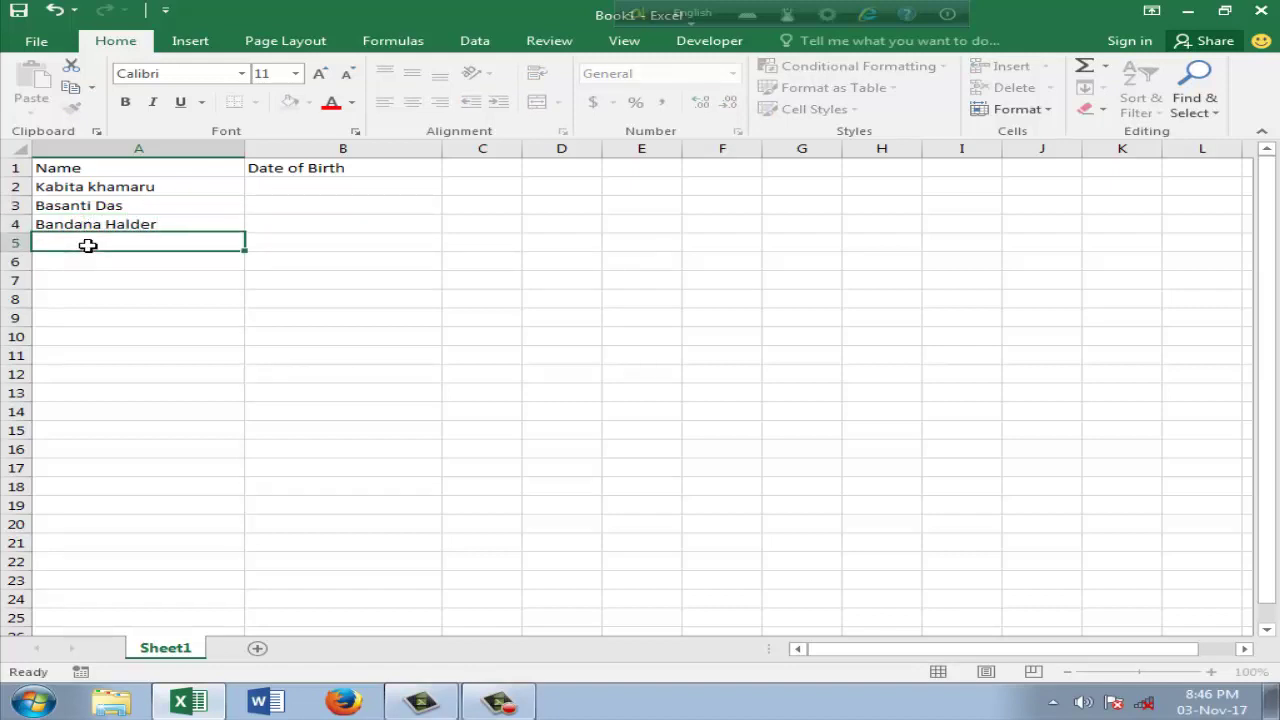
pyautogui.write('Sar')
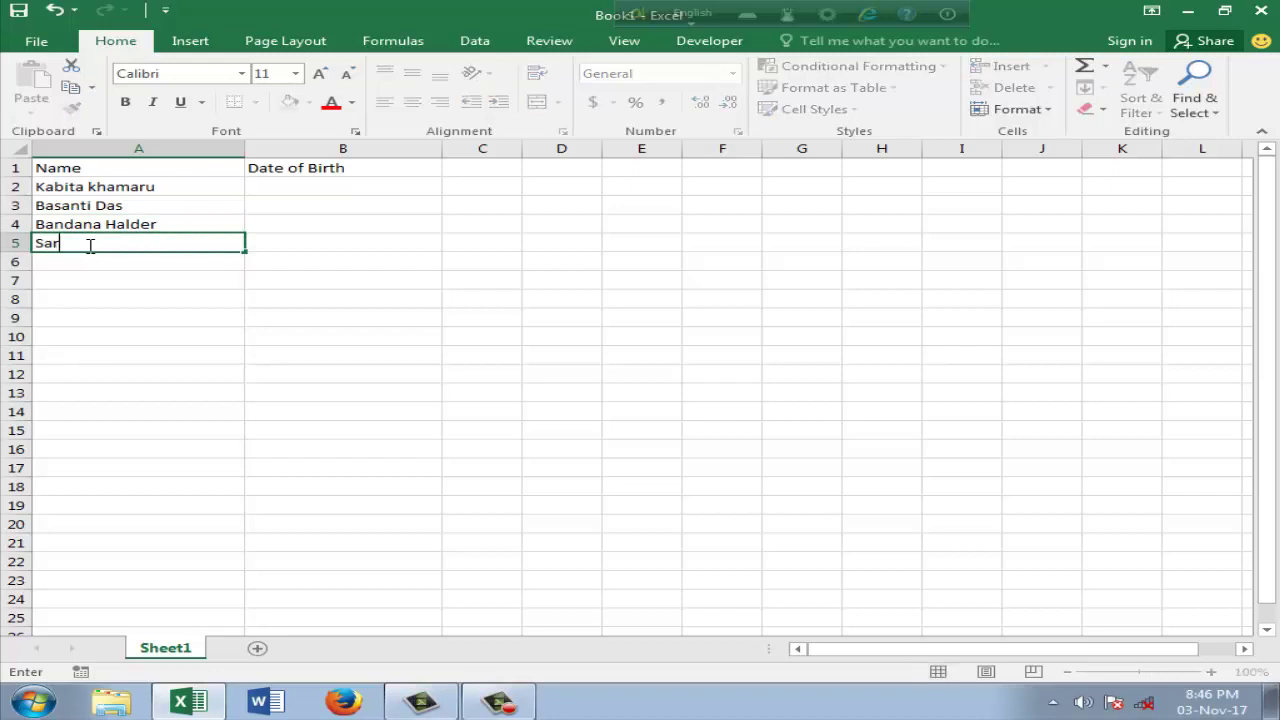
pyautogui.write('abi Ja')
pyautogui.write('na')
pyautogui.click(130, 267)
pyautogui.write('K')
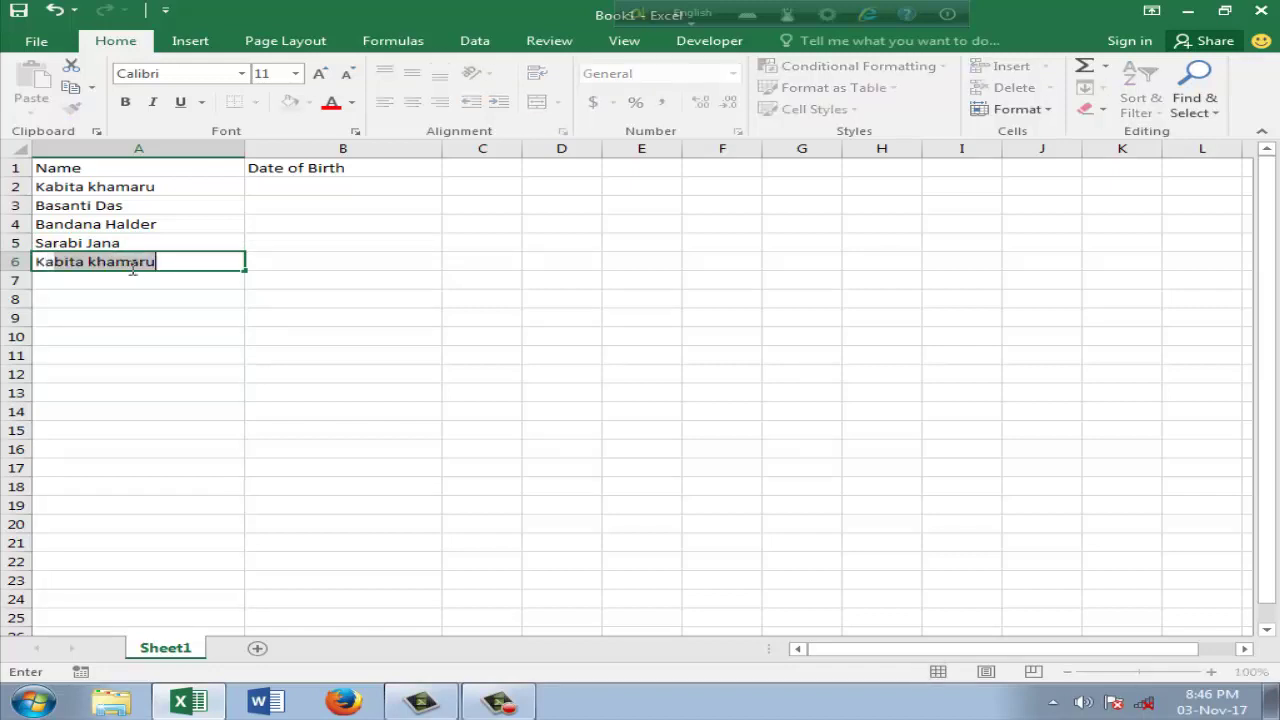
pyautogui.write('aberi ')
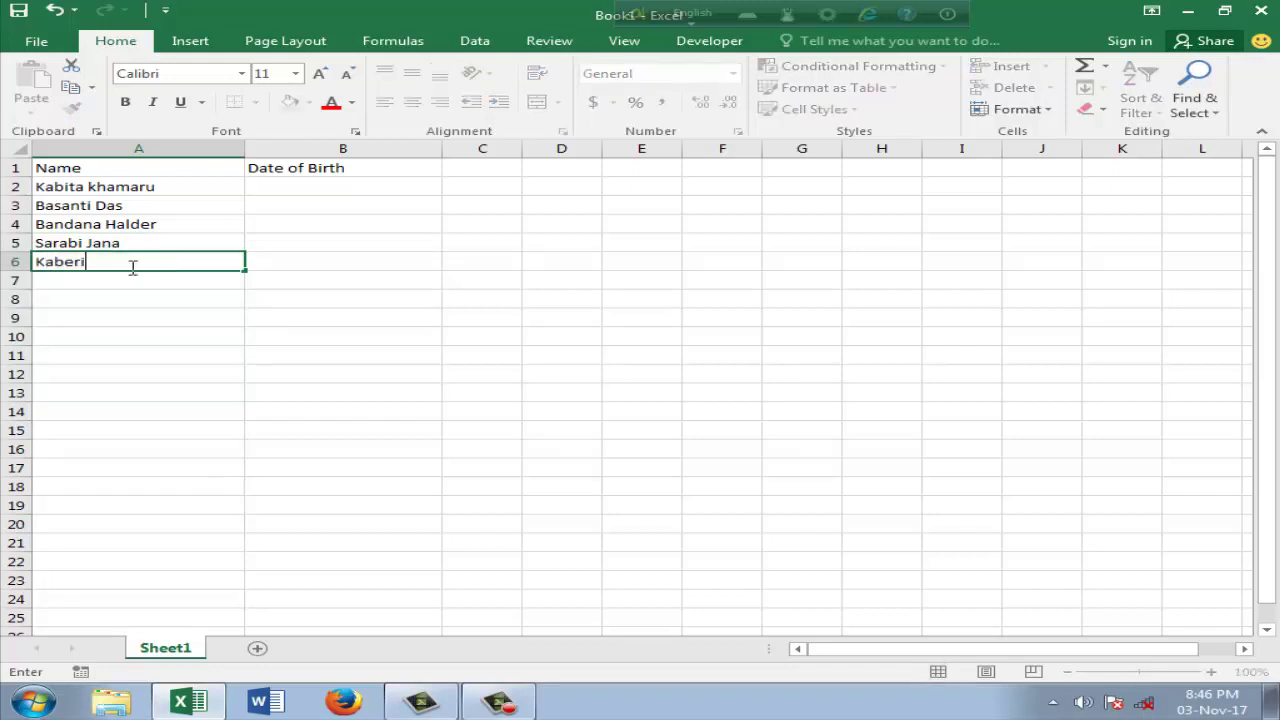
pyautogui.write('ha')
pyautogui.write('lde')
pyautogui.write('r')
# Step: Finish the fifth name and fill the header cells A1:B1 red
pyautogui.click(260, 311)
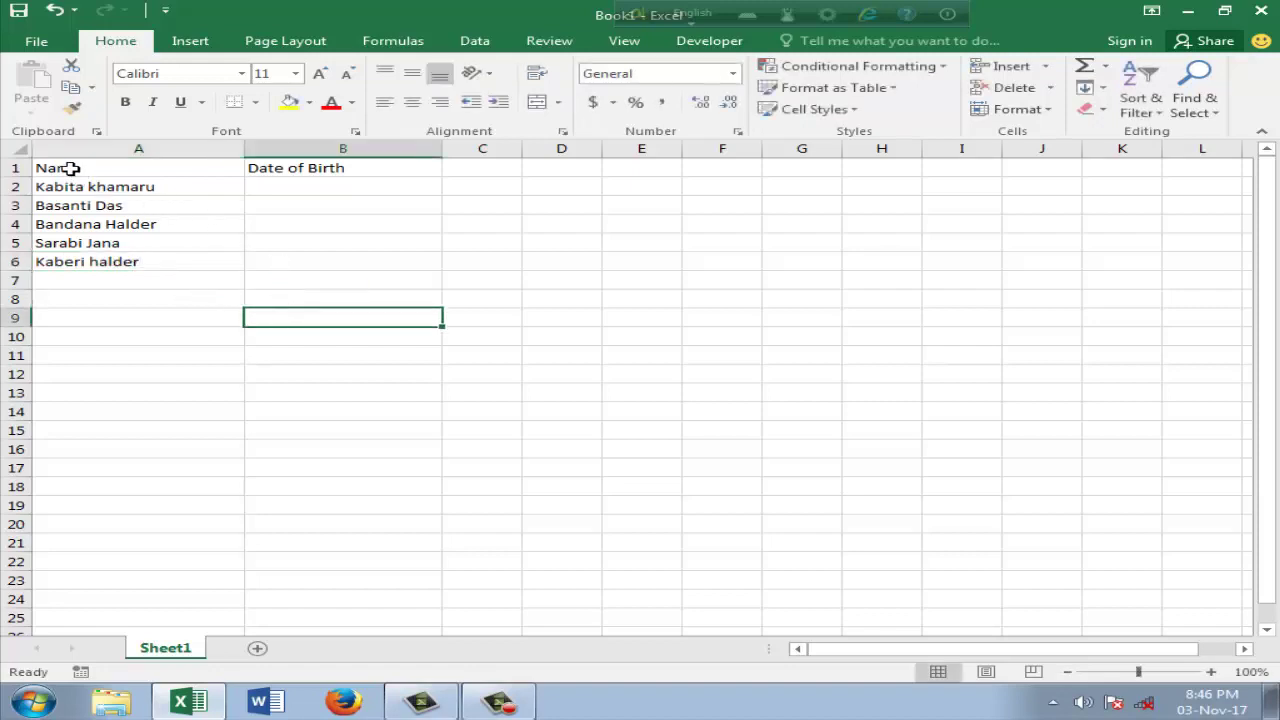
pyautogui.moveTo(60, 167); pyautogui.dragTo(328, 167)
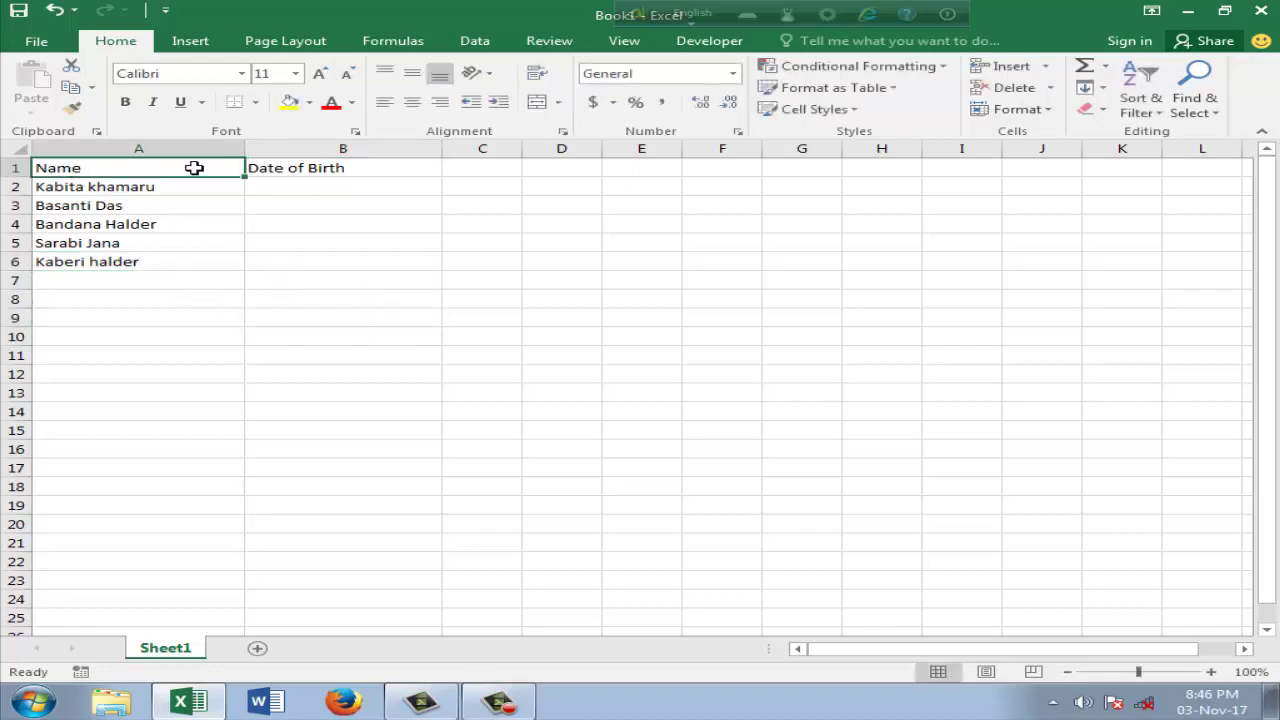
pyautogui.click(309, 102)
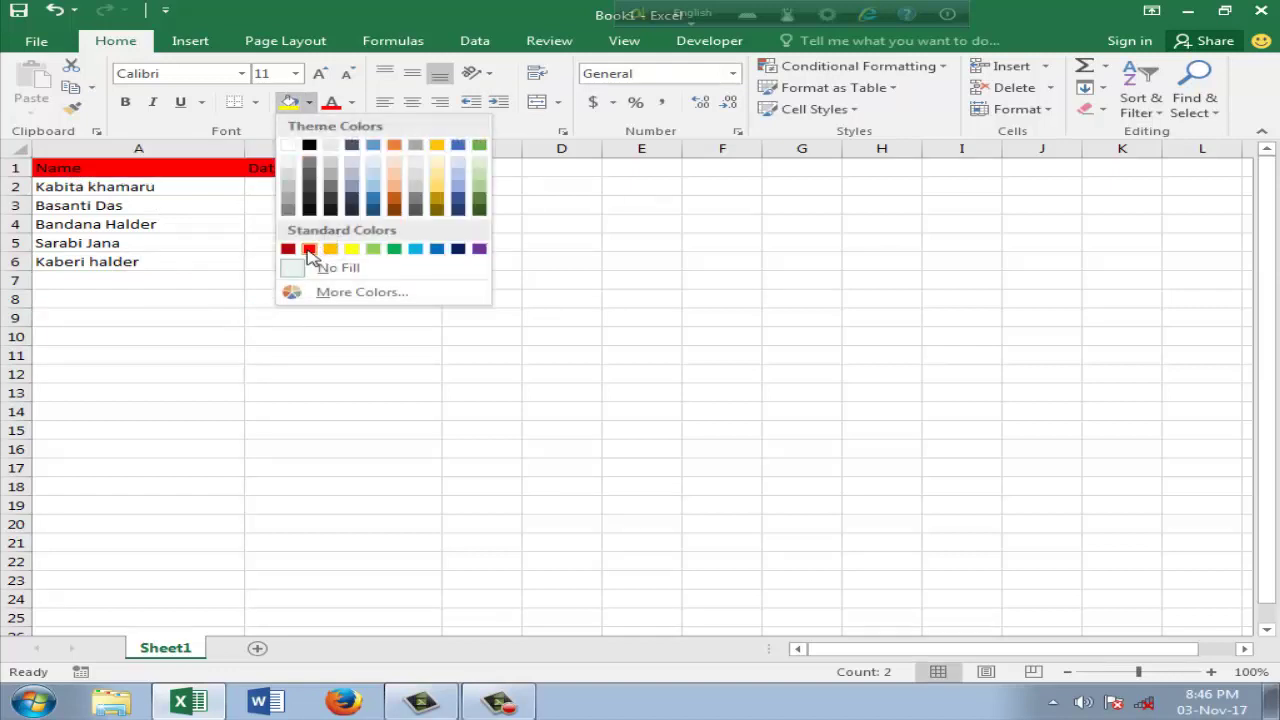
pyautogui.click(310, 249)
pyautogui.click(279, 198)
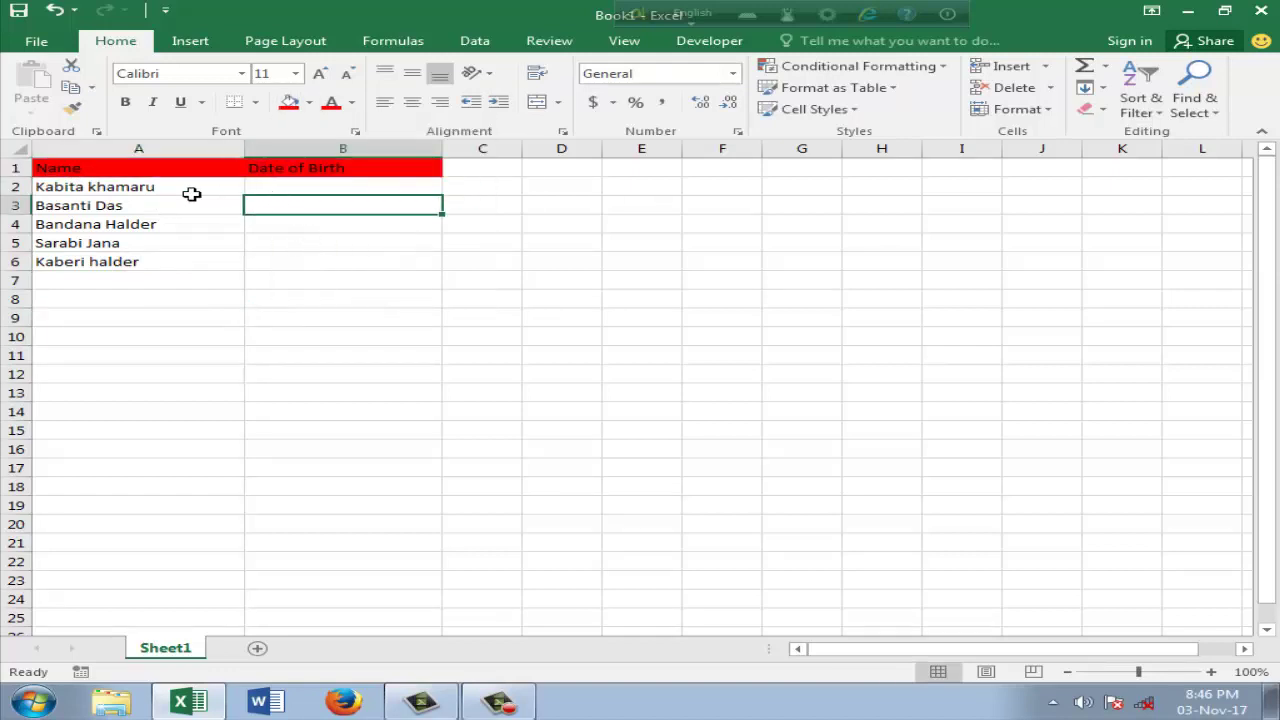
pyautogui.doubleClick(119, 171)
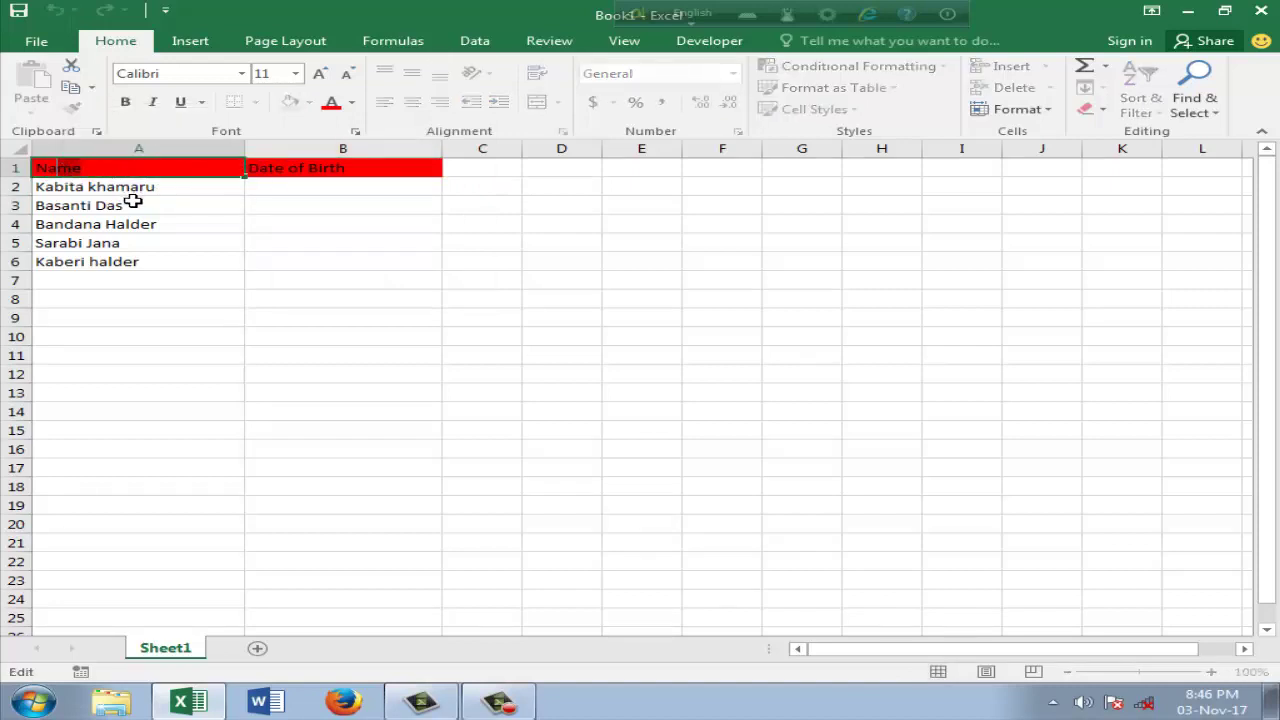
pyautogui.click(134, 202)
# Step: Fill the names A2:A6 grey and the date cells B2:B6 light blue
pyautogui.moveTo(45, 187)
pyautogui.mouseDown()
pyautogui.moveTo(107, 213)
pyautogui.moveTo(128, 259)
pyautogui.mouseUp()
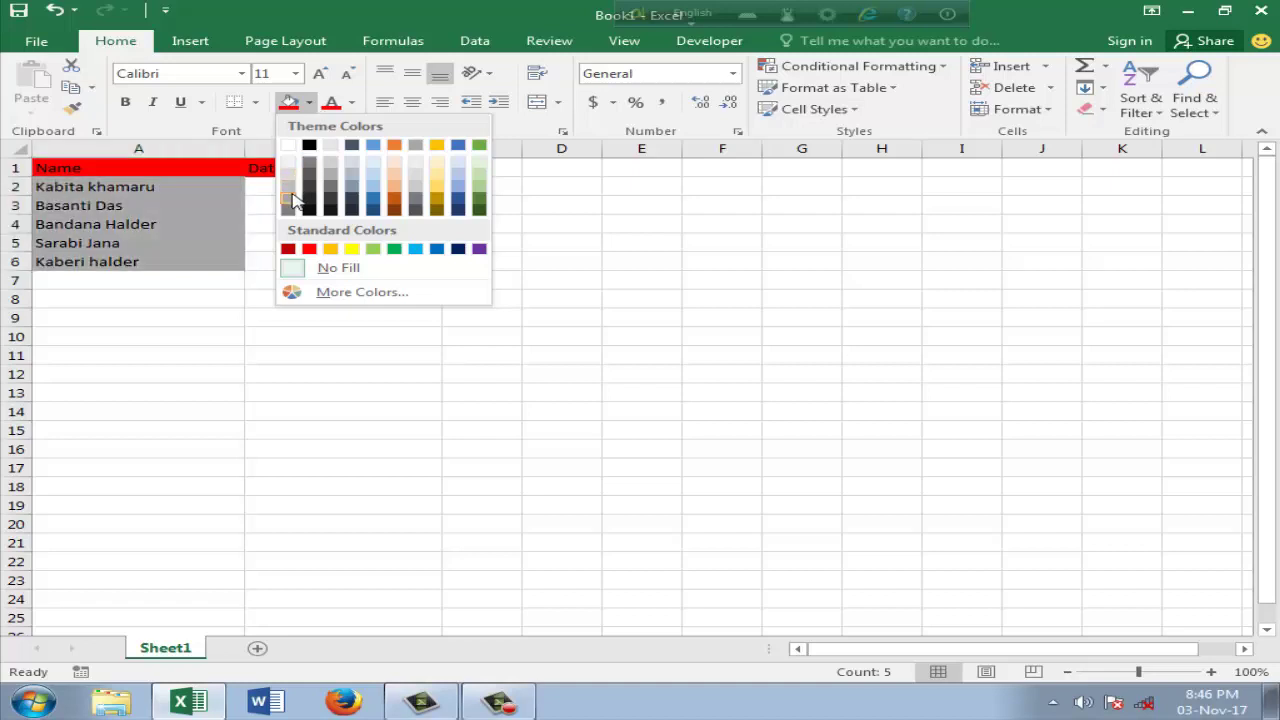
pyautogui.click(333, 178)
pyautogui.moveTo(300, 182); pyautogui.dragTo(309, 265)
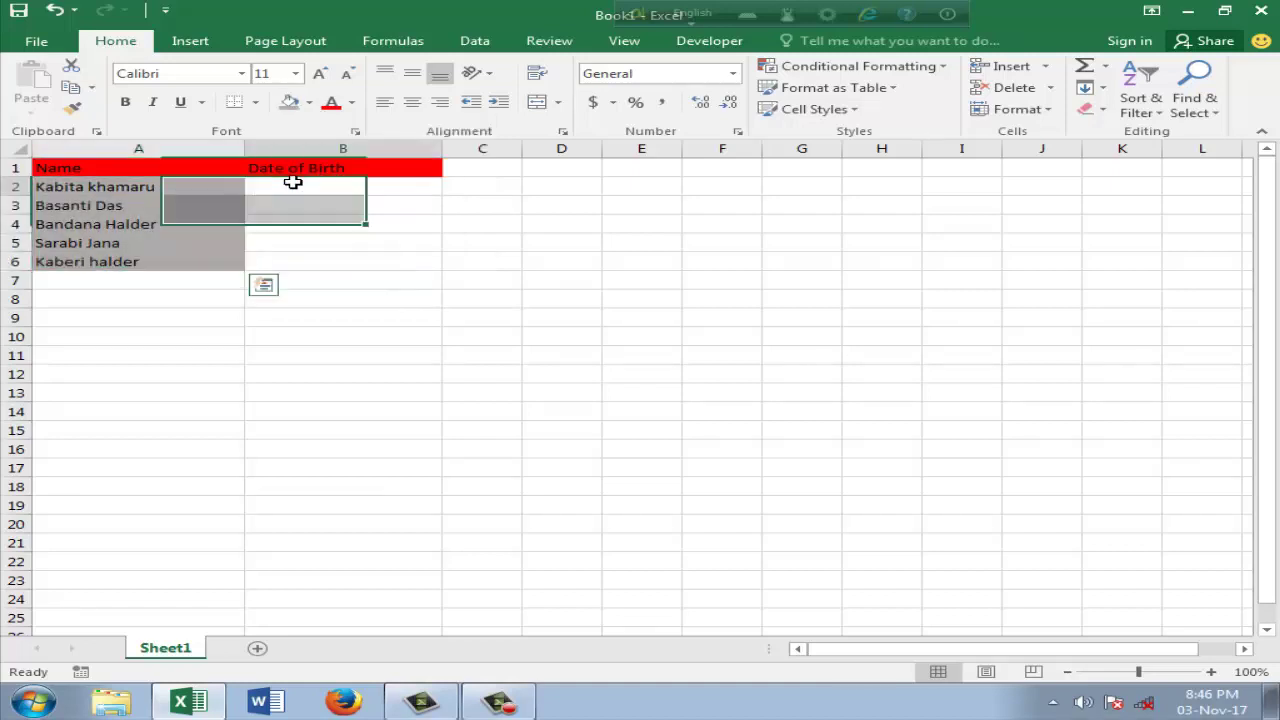
pyautogui.click(309, 102)
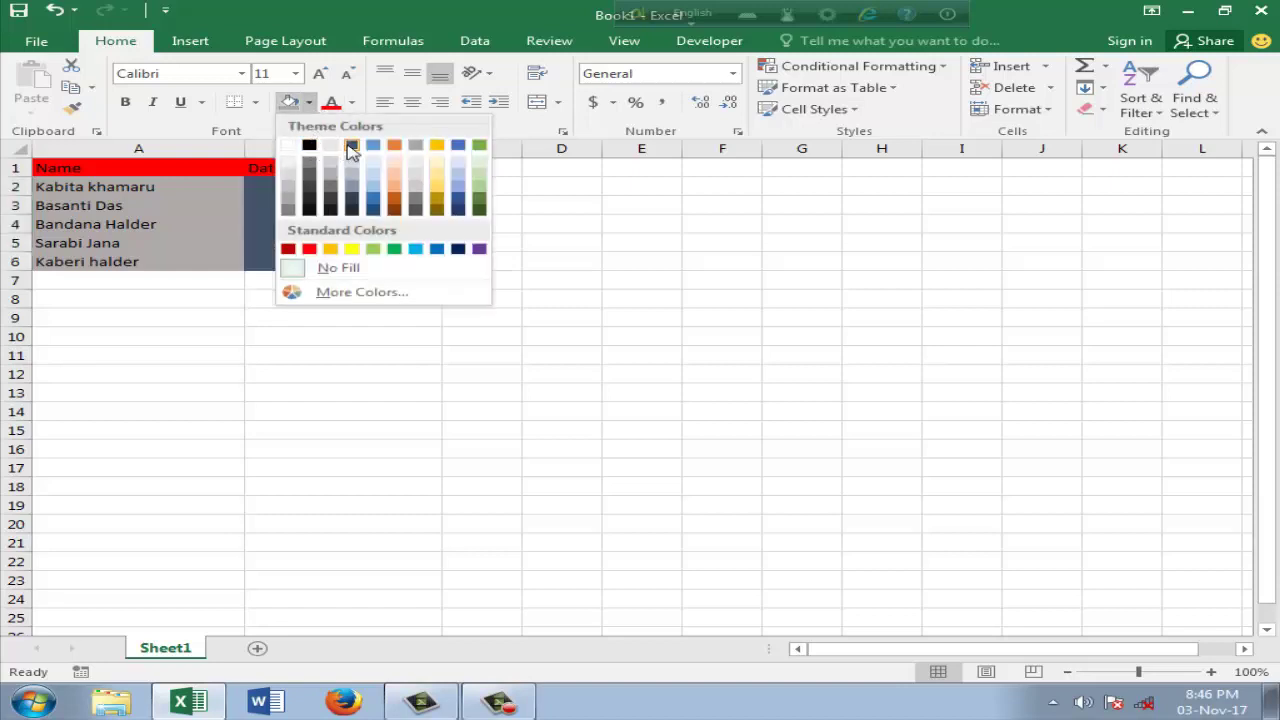
pyautogui.click(372, 164)
pyautogui.click(560, 222)
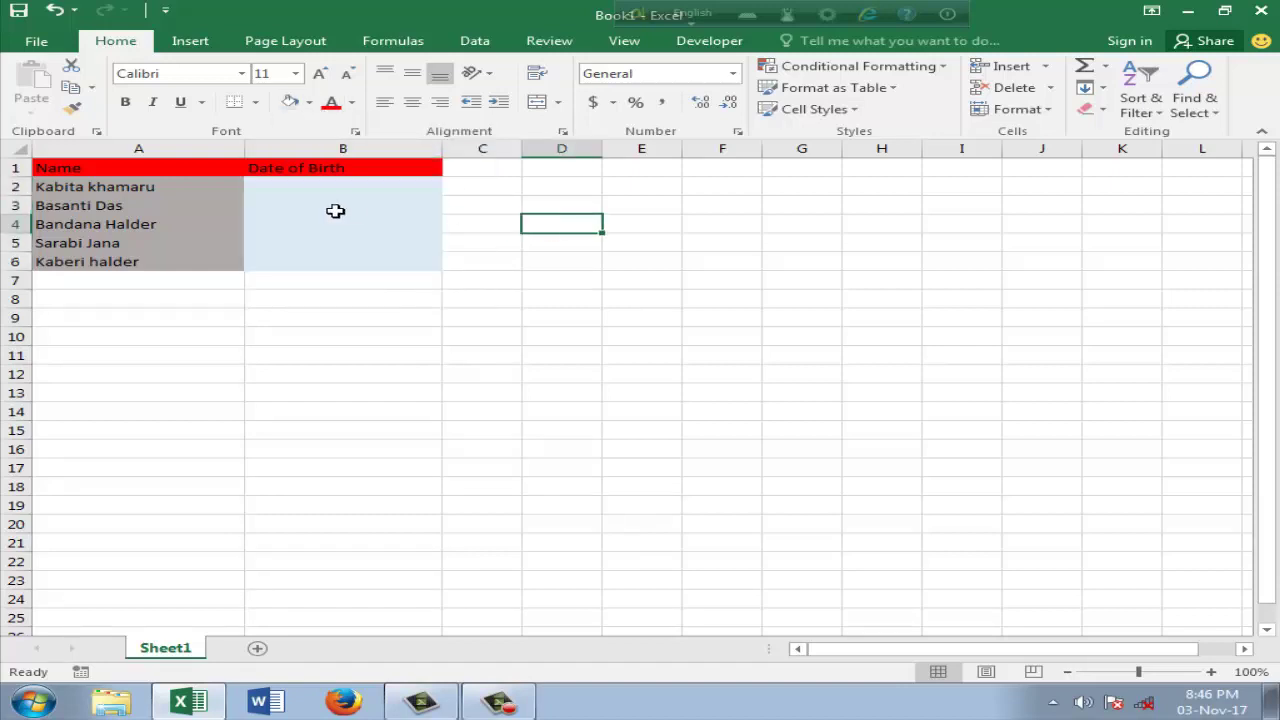
pyautogui.moveTo(69, 167); pyautogui.dragTo(337, 264)
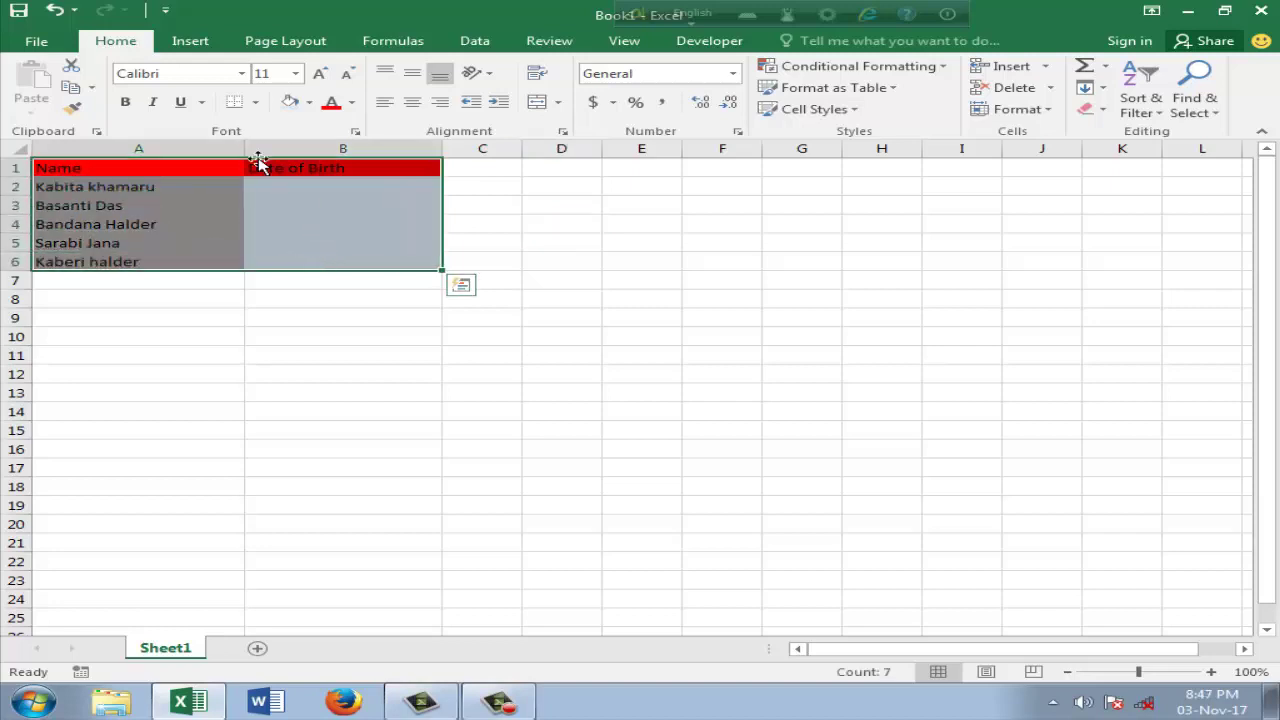
# Step: Apply All Borders to every cell of the A1:B6 table
pyautogui.click(256, 103)
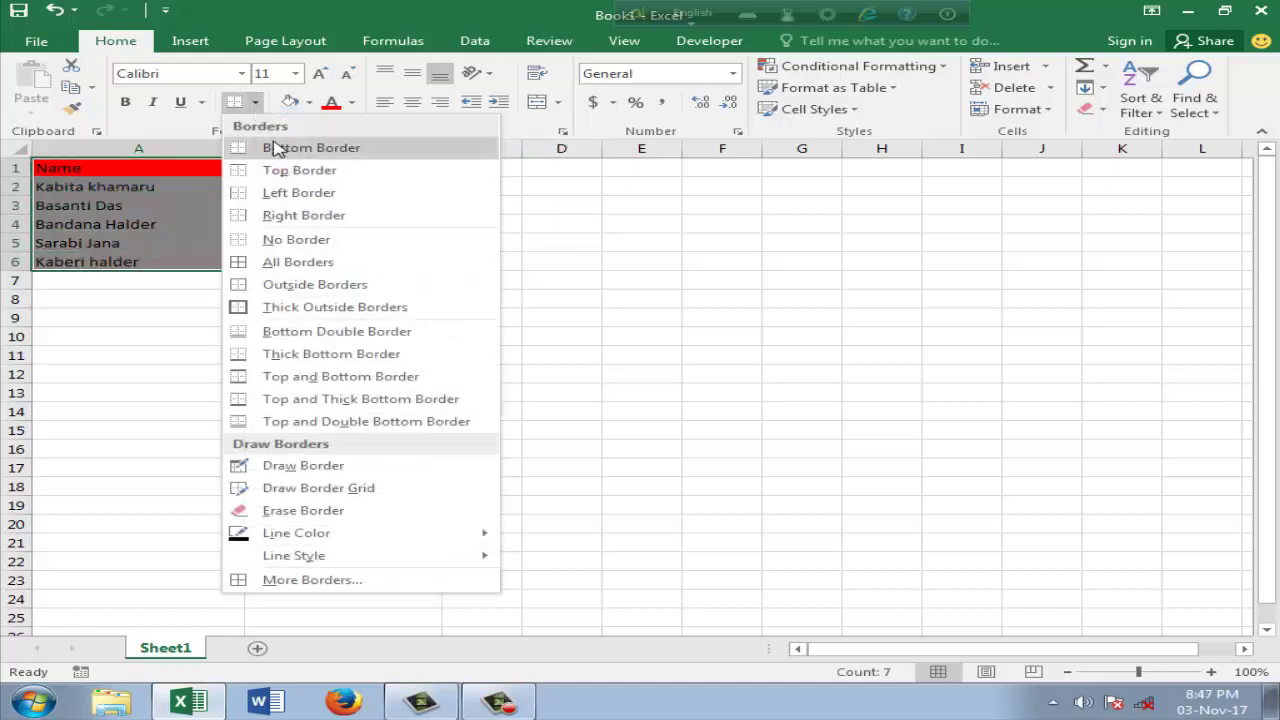
pyautogui.click(298, 261)
pyautogui.click(540, 260)
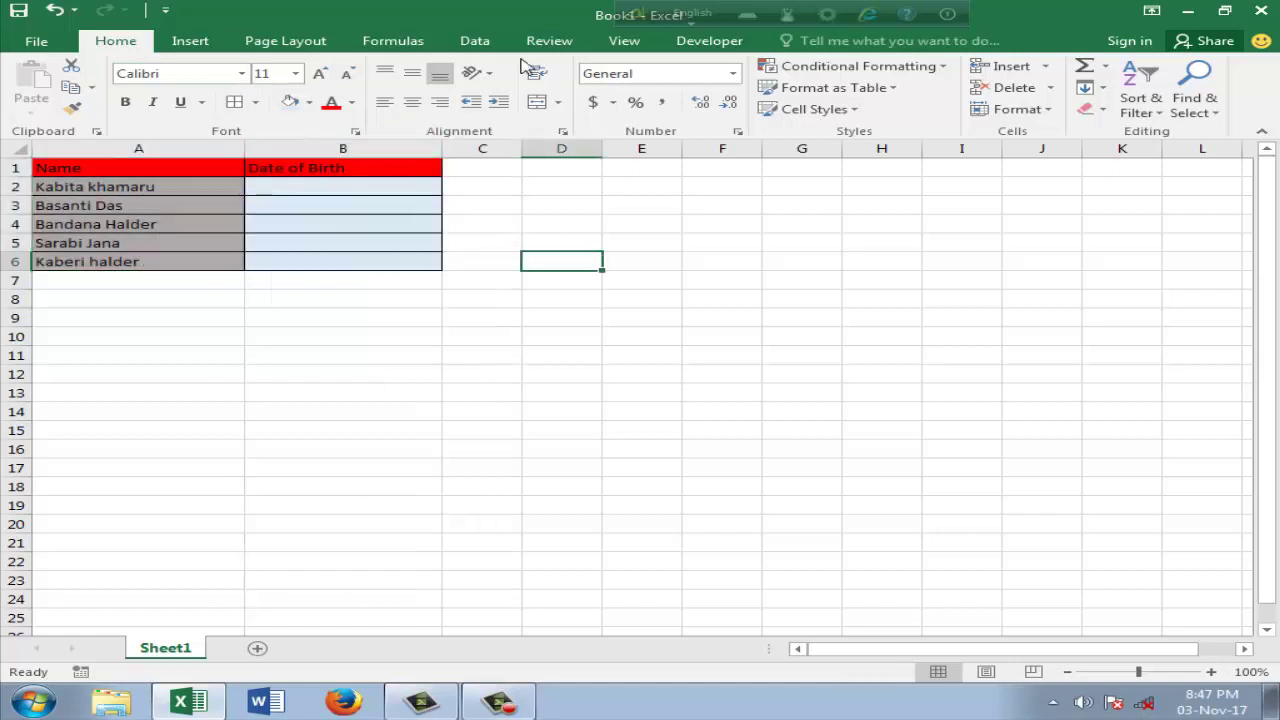
# Step: Turn off the sheet gridlines from the View tab
pyautogui.click(627, 42)
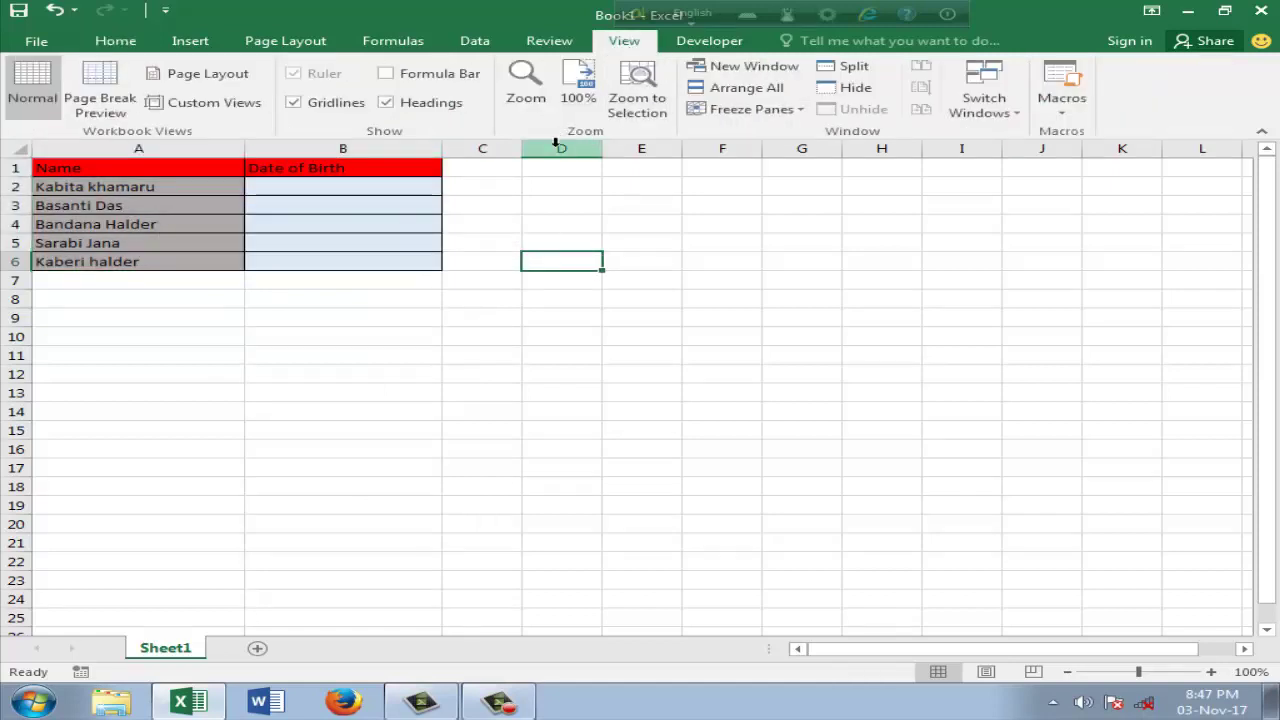
pyautogui.click(294, 102)
pyautogui.click(598, 222)
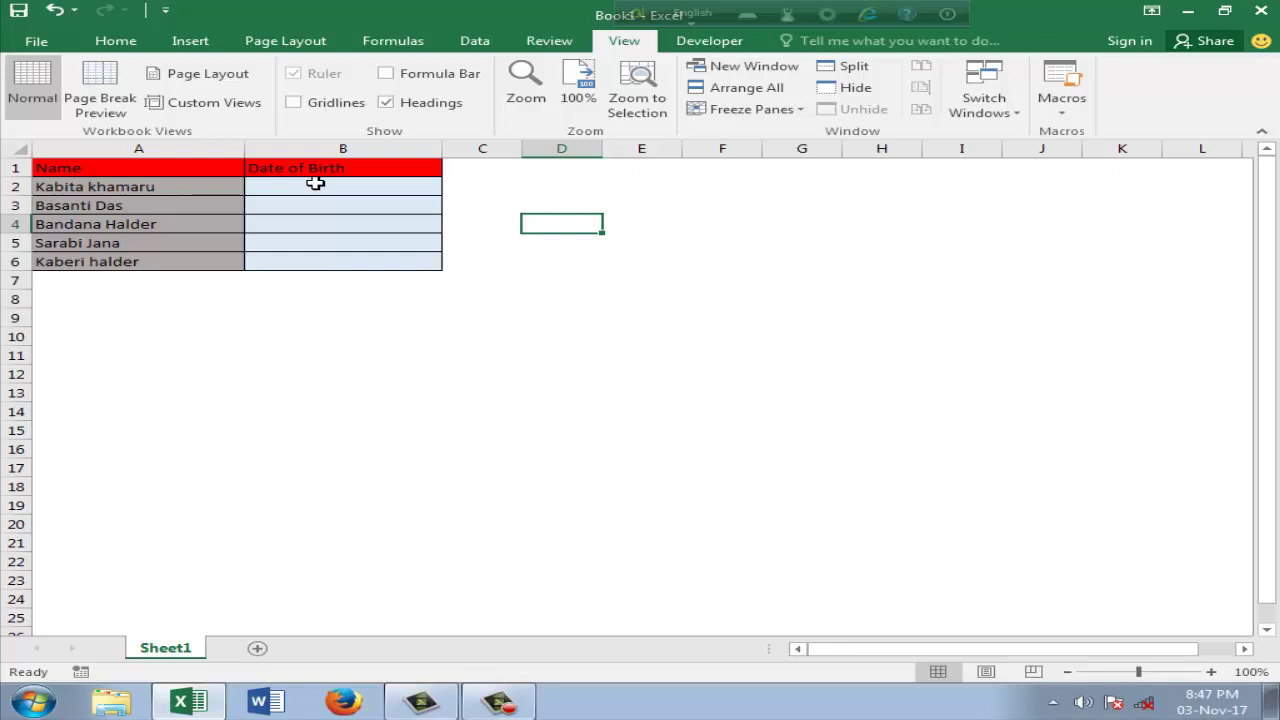
# Step: Open Data Validation for B2:B6, allowing Date values with the between condition
pyautogui.moveTo(315, 183); pyautogui.dragTo(320, 268)
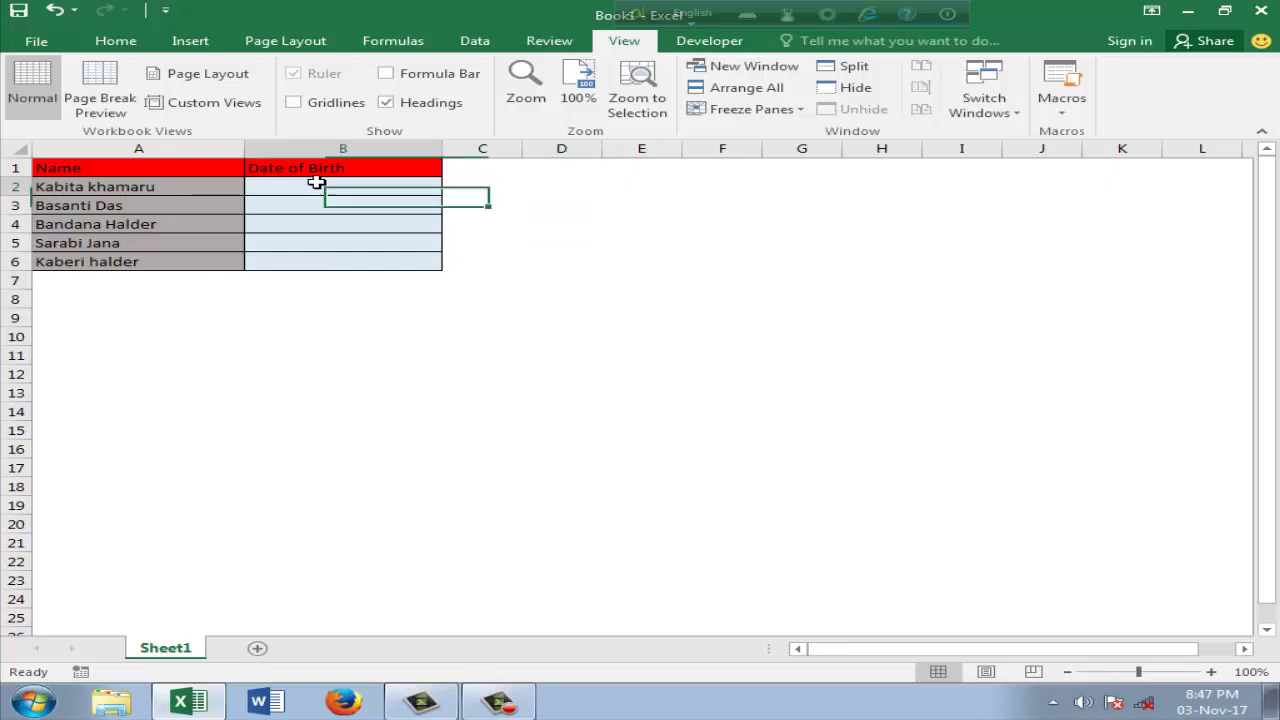
pyautogui.click(476, 40)
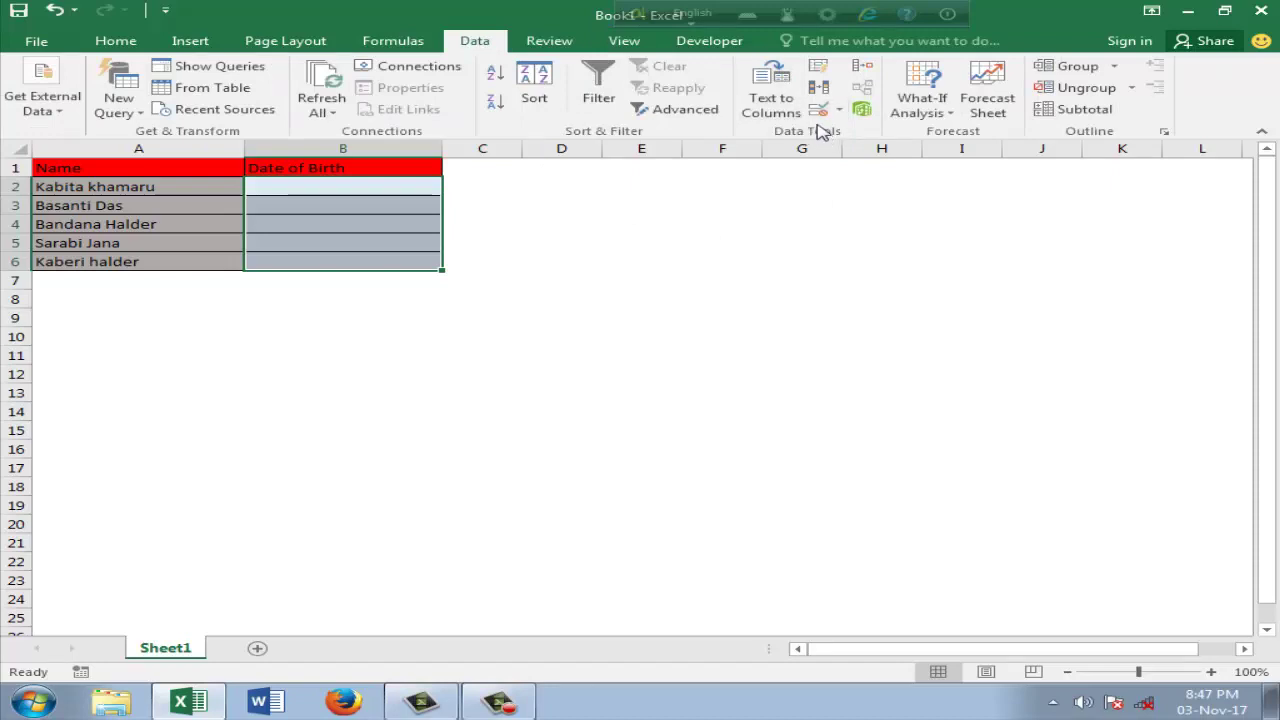
pyautogui.click(836, 113)
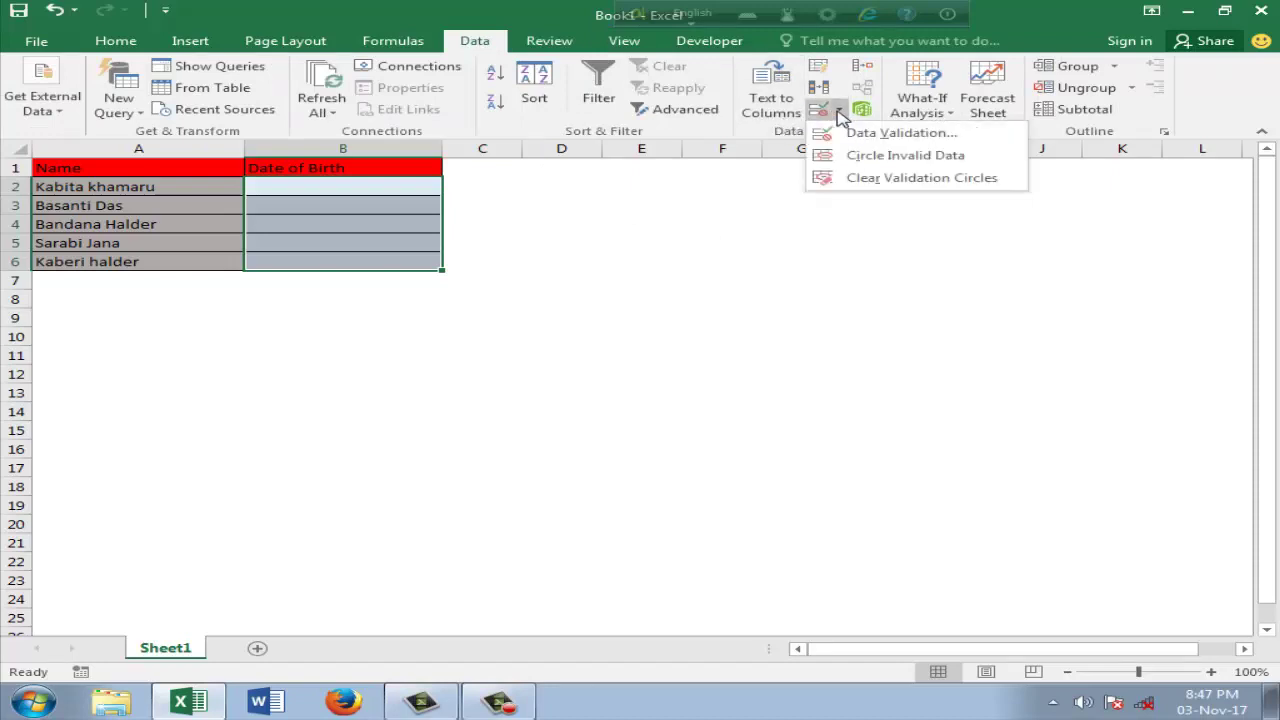
pyautogui.click(870, 131)
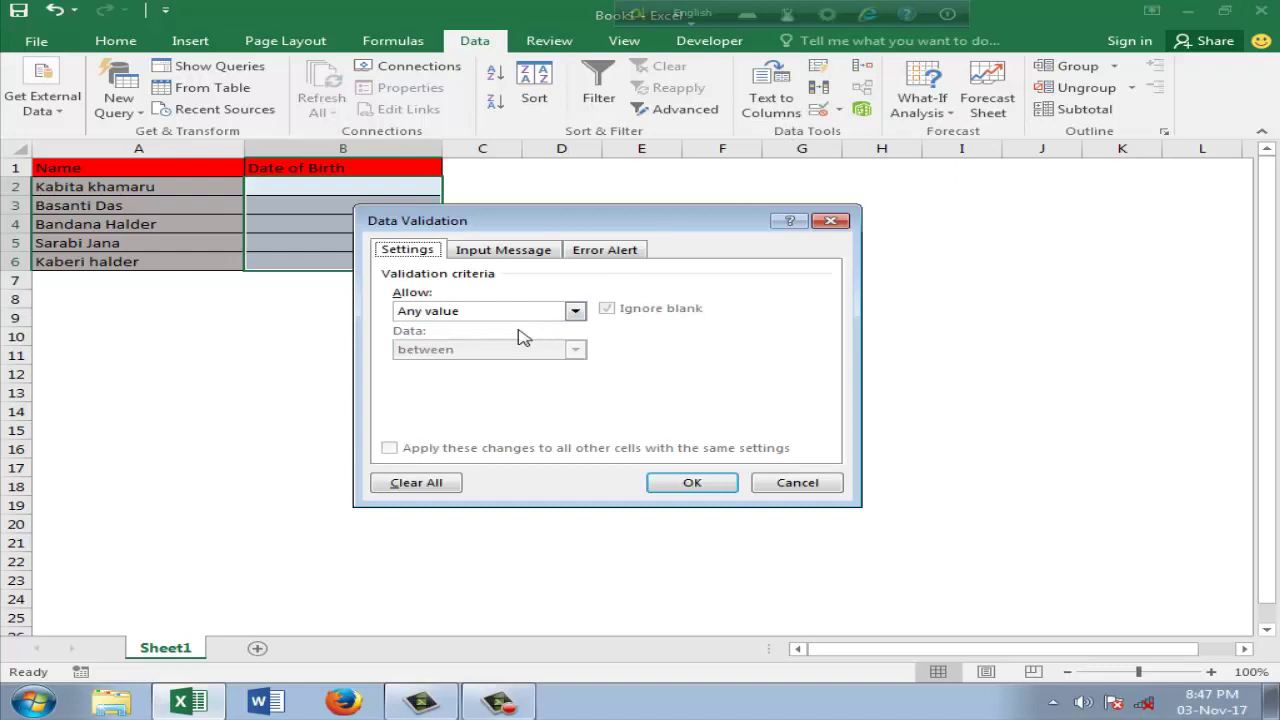
pyautogui.click(576, 312)
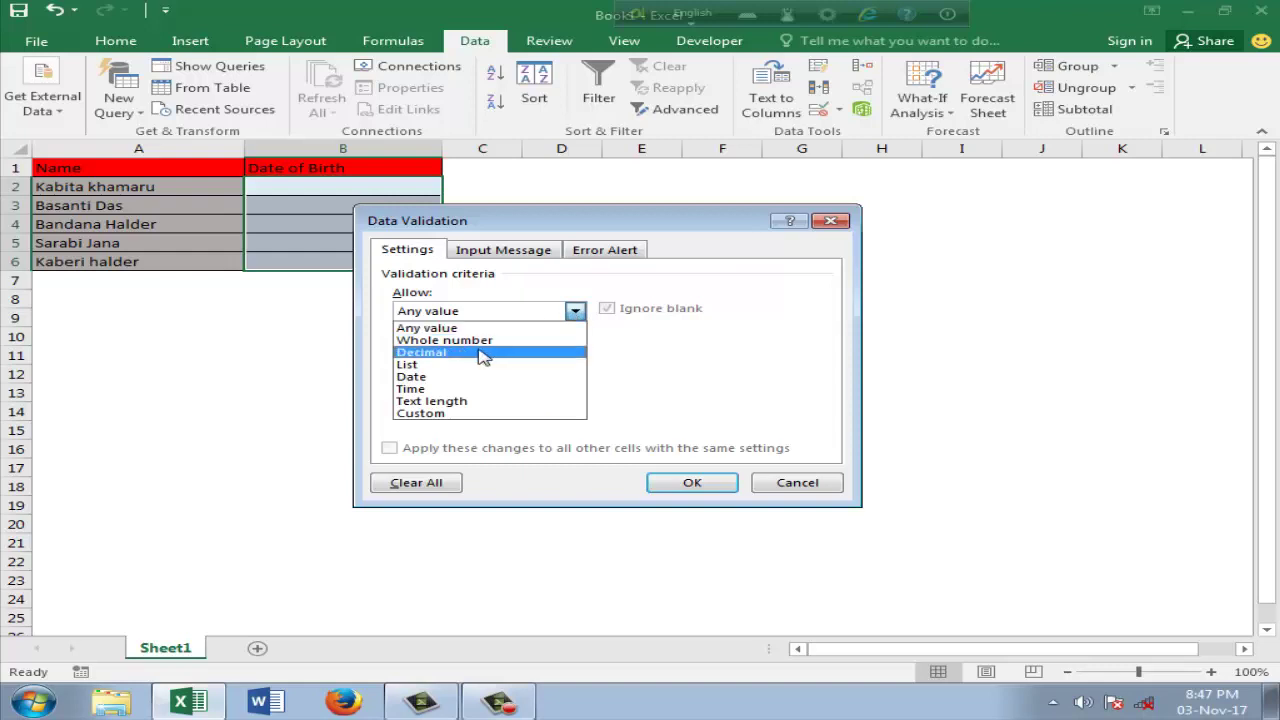
pyautogui.click(443, 377)
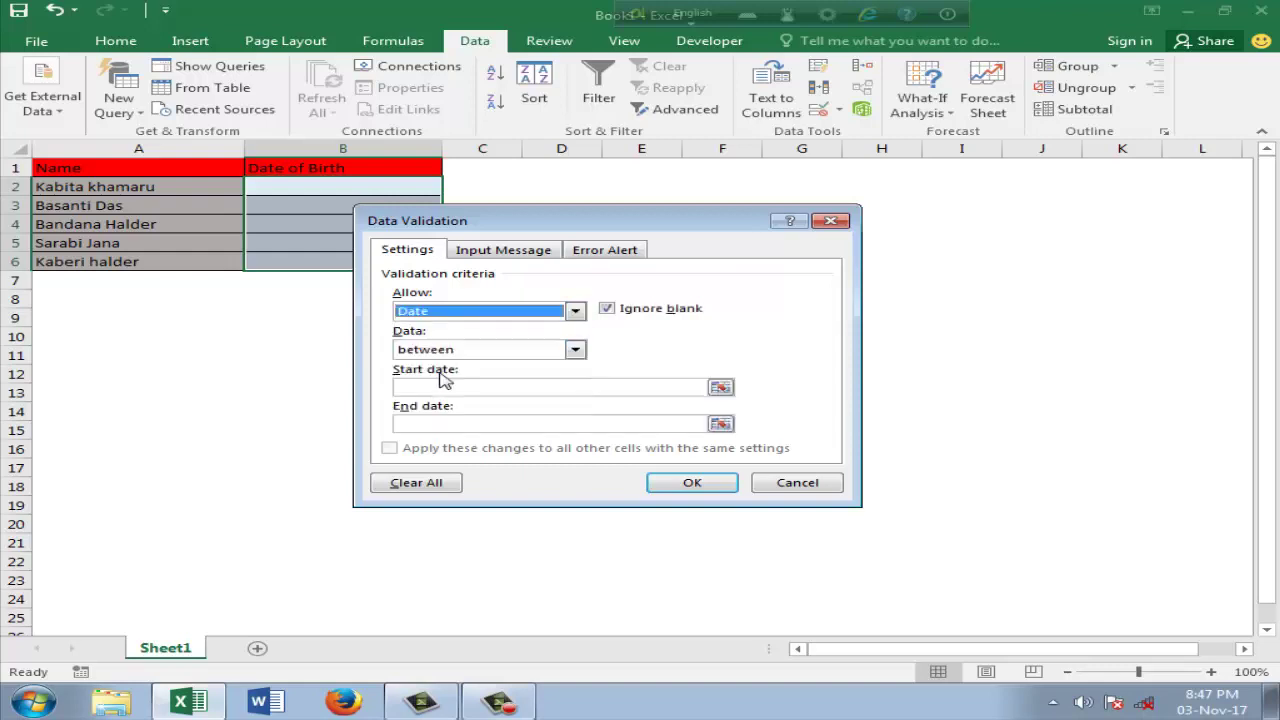
pyautogui.click(573, 349)
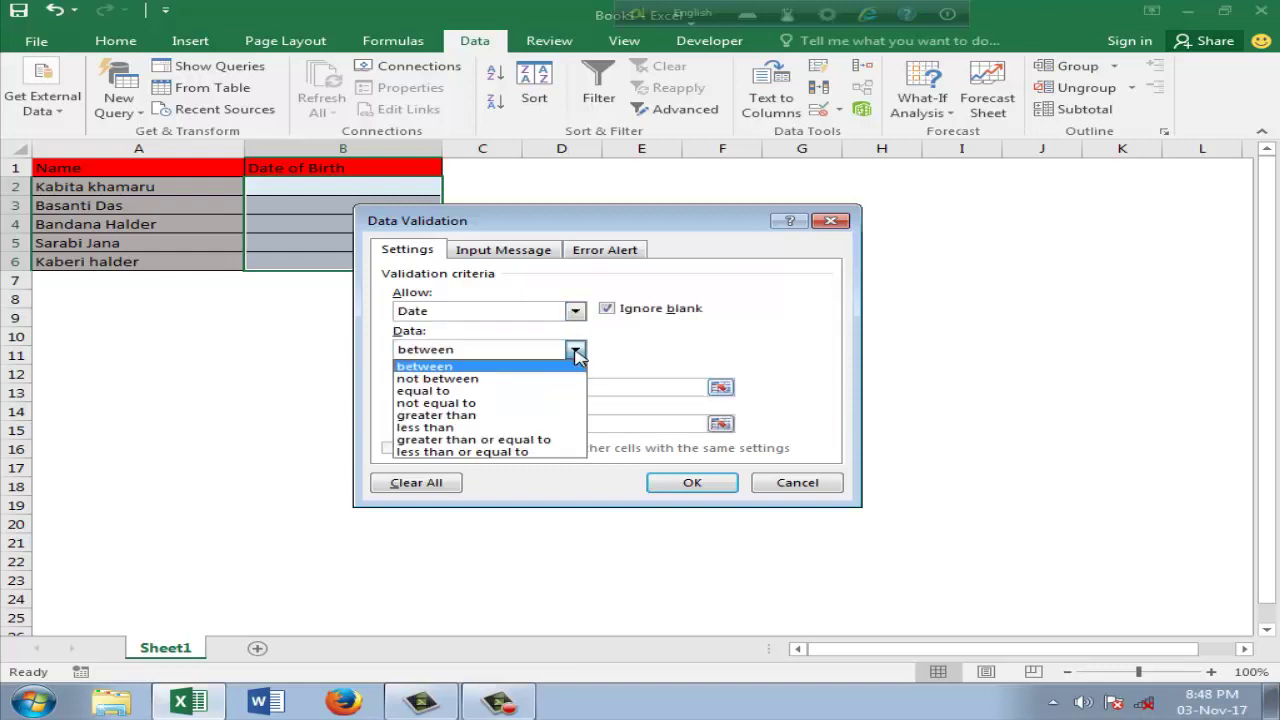
pyautogui.click(653, 355)
pyautogui.click(515, 388)
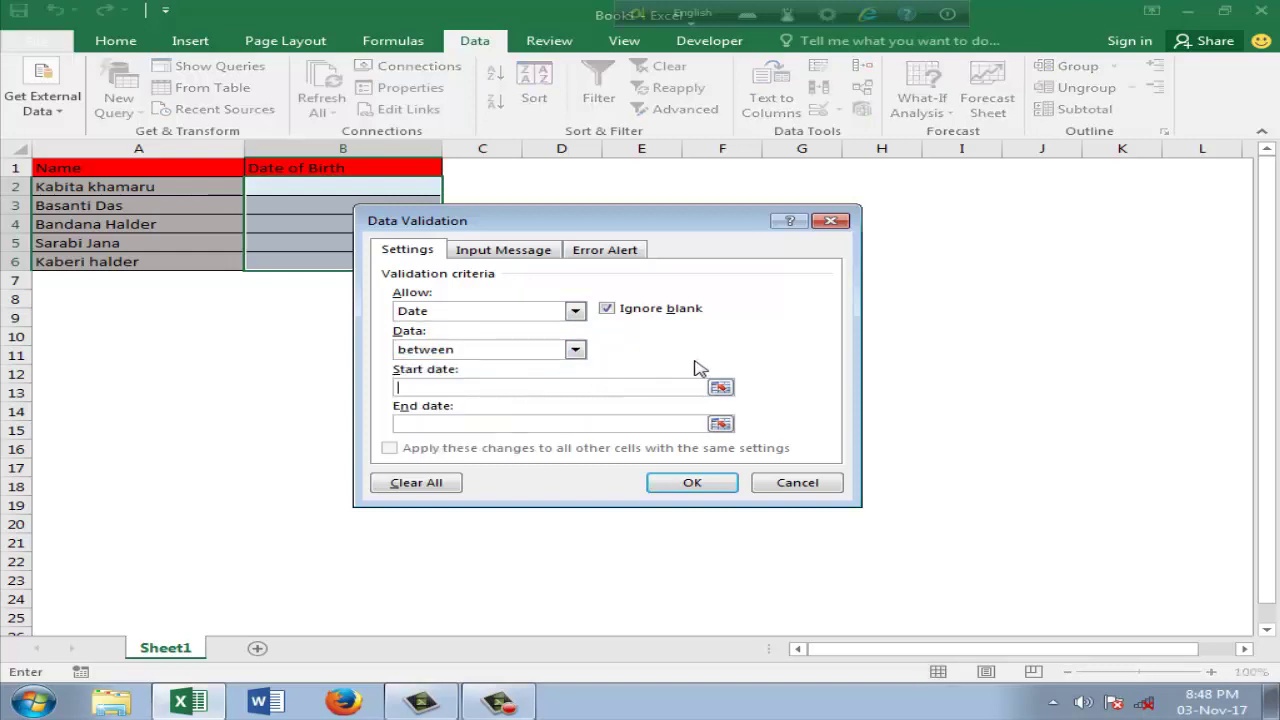
# Step: Enter start date 1 January 1997 and end date 31 December 2016, then confirm
pyautogui.write('1 s')
pyautogui.write('t ')
pyautogui.write('J')
pyautogui.write('anua')
pyautogui.write('ry')
pyautogui.write(' 10')
pyautogui.press('BackSpace')
pyautogui.write('99')
pyautogui.write('7')
pyautogui.click(516, 424)
pyautogui.write('31 ')
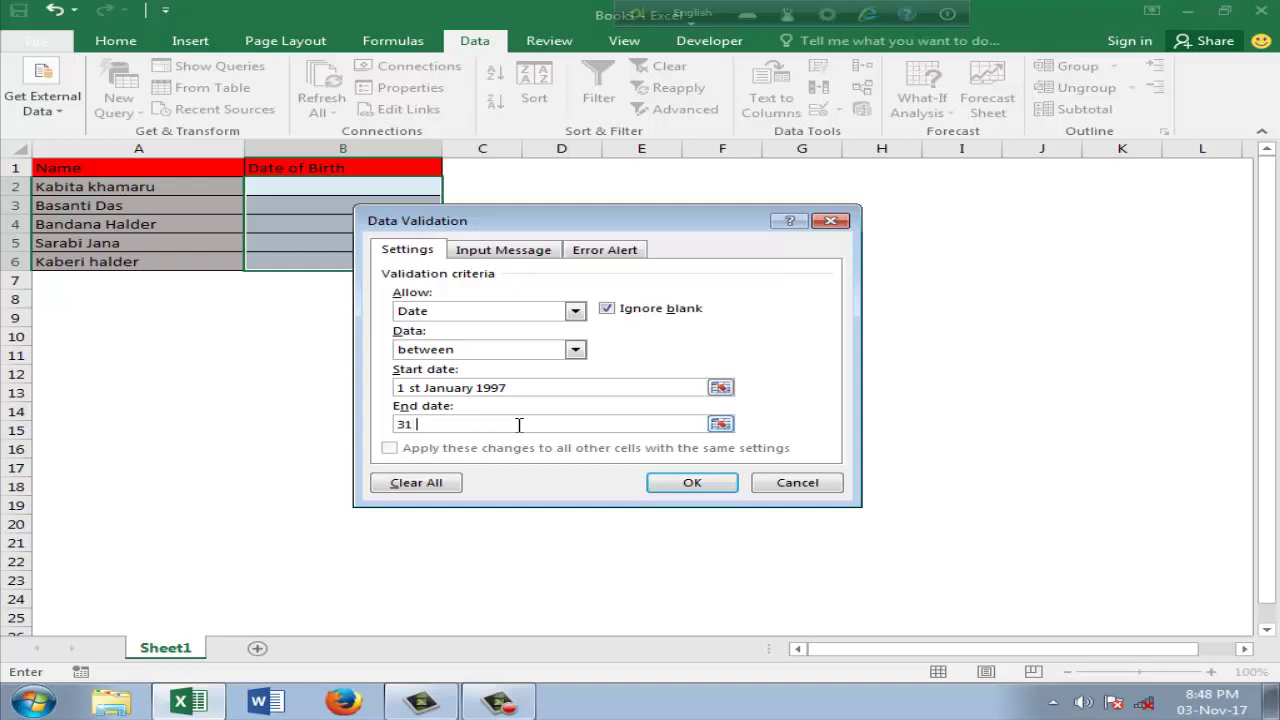
pyautogui.write('Dece')
pyautogui.write('mber')
pyautogui.write(' 20')
pyautogui.write('16')
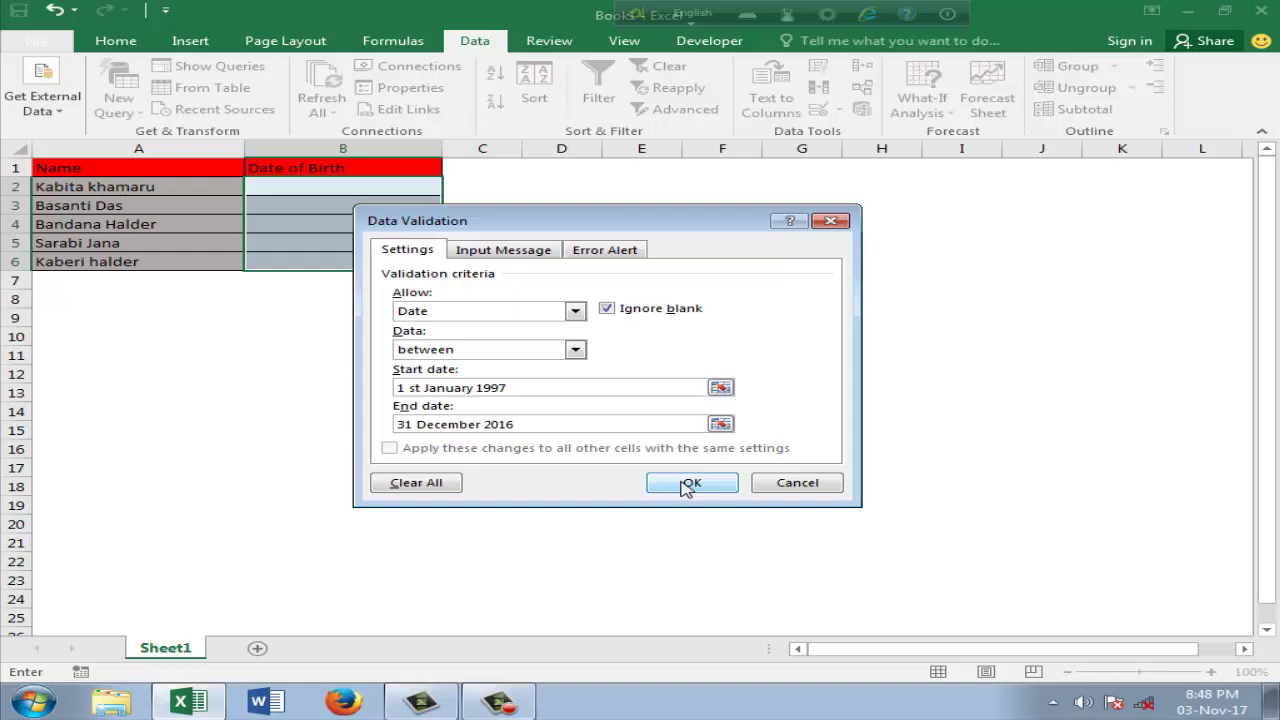
pyautogui.click(685, 485)
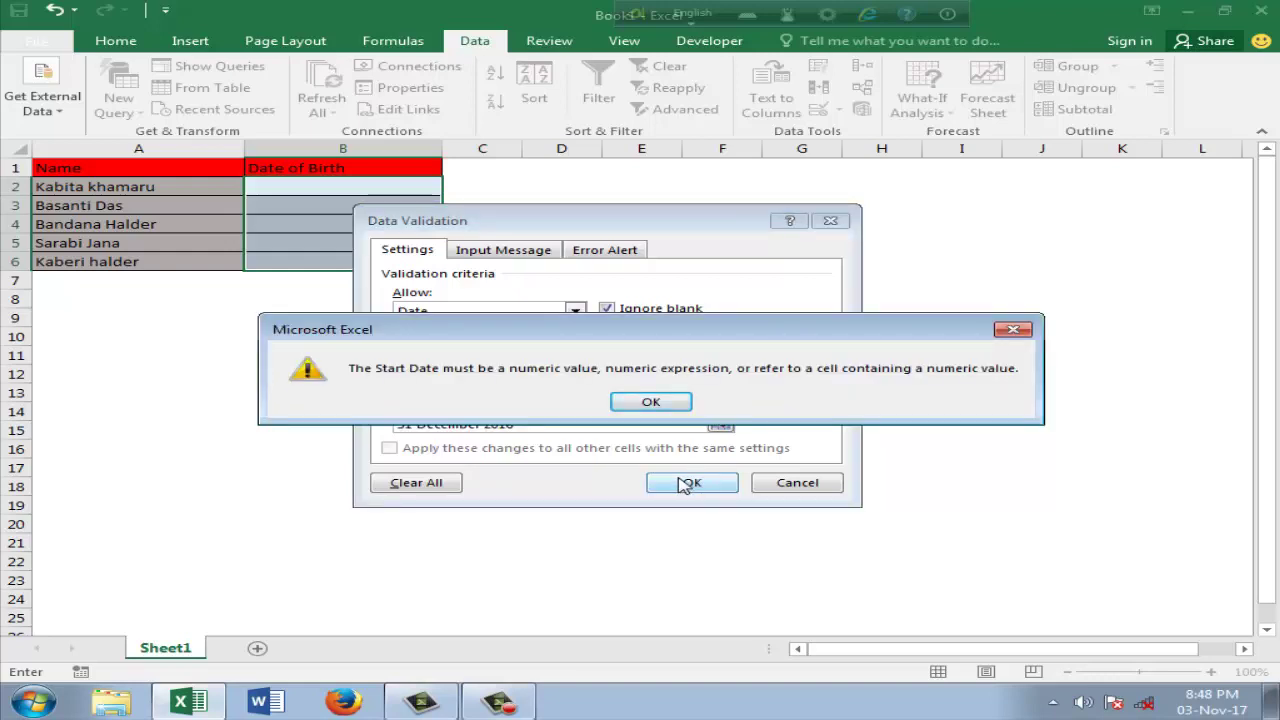
# Step: Dismiss the non-numeric start date error, remove stray characters and apply the date range
pyautogui.click(646, 405)
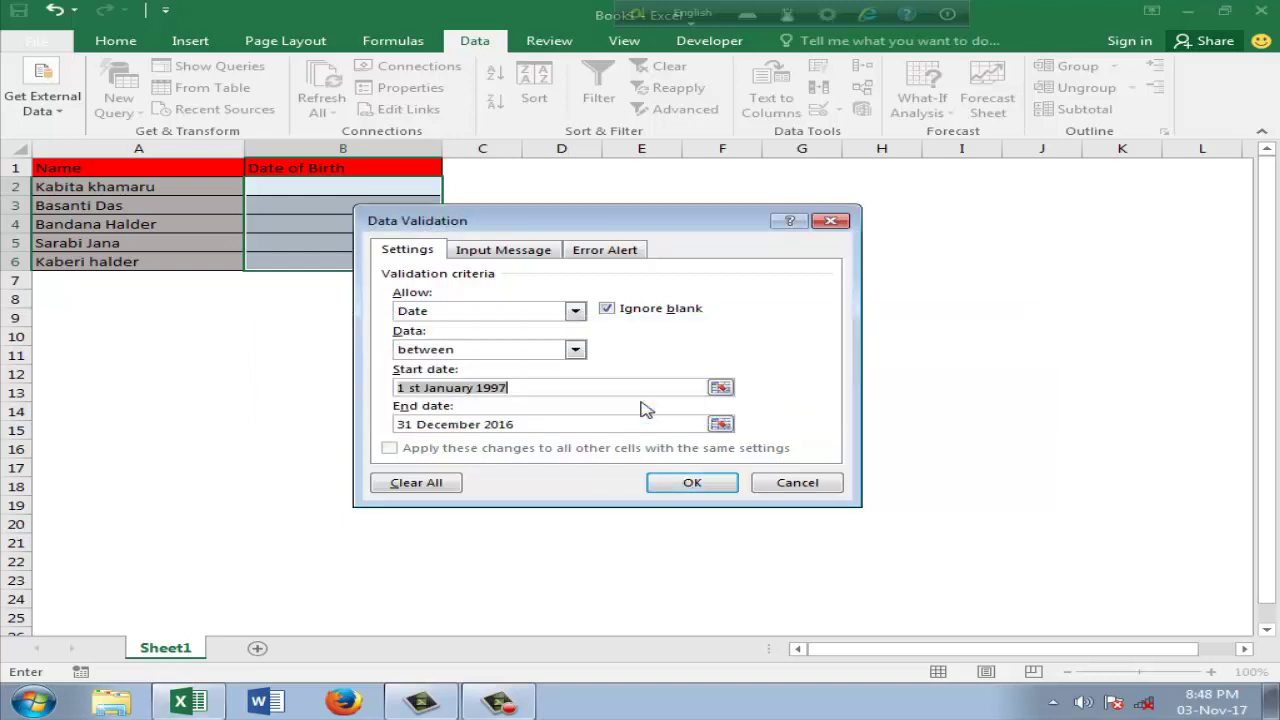
pyautogui.click(553, 390)
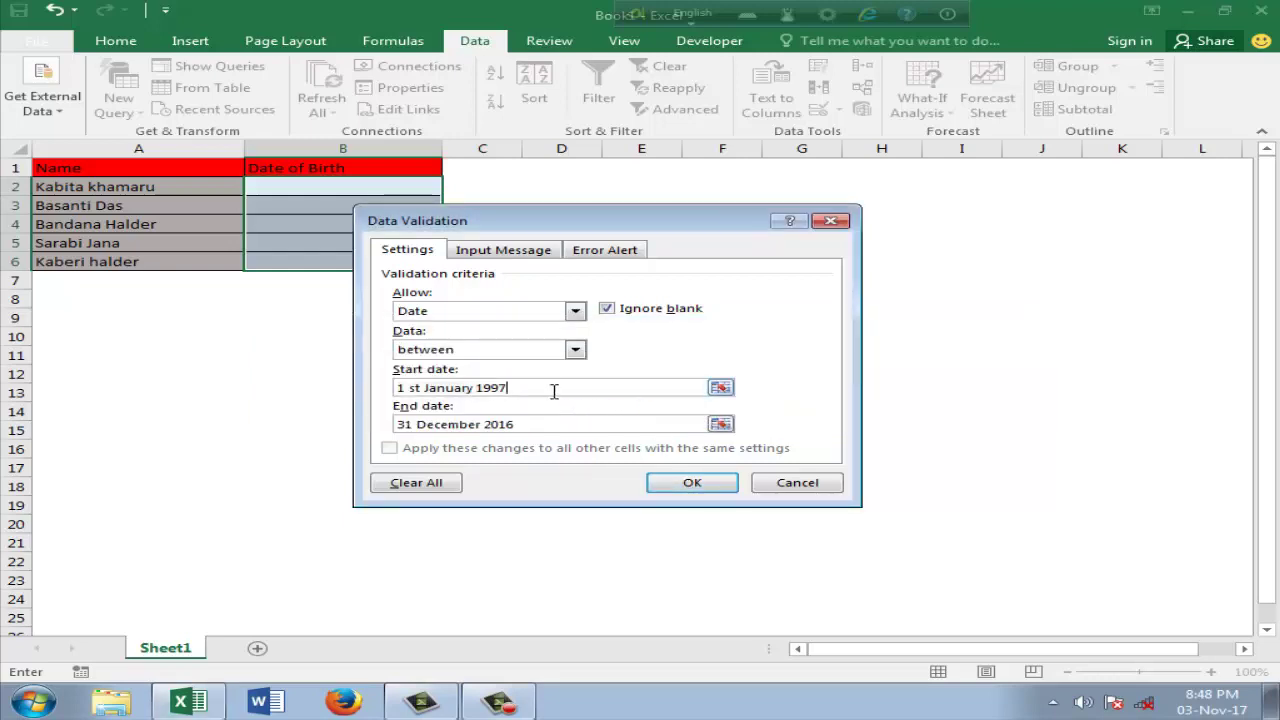
pyautogui.click(425, 390)
pyautogui.press('BackSpace')
pyautogui.press('BackSpace')
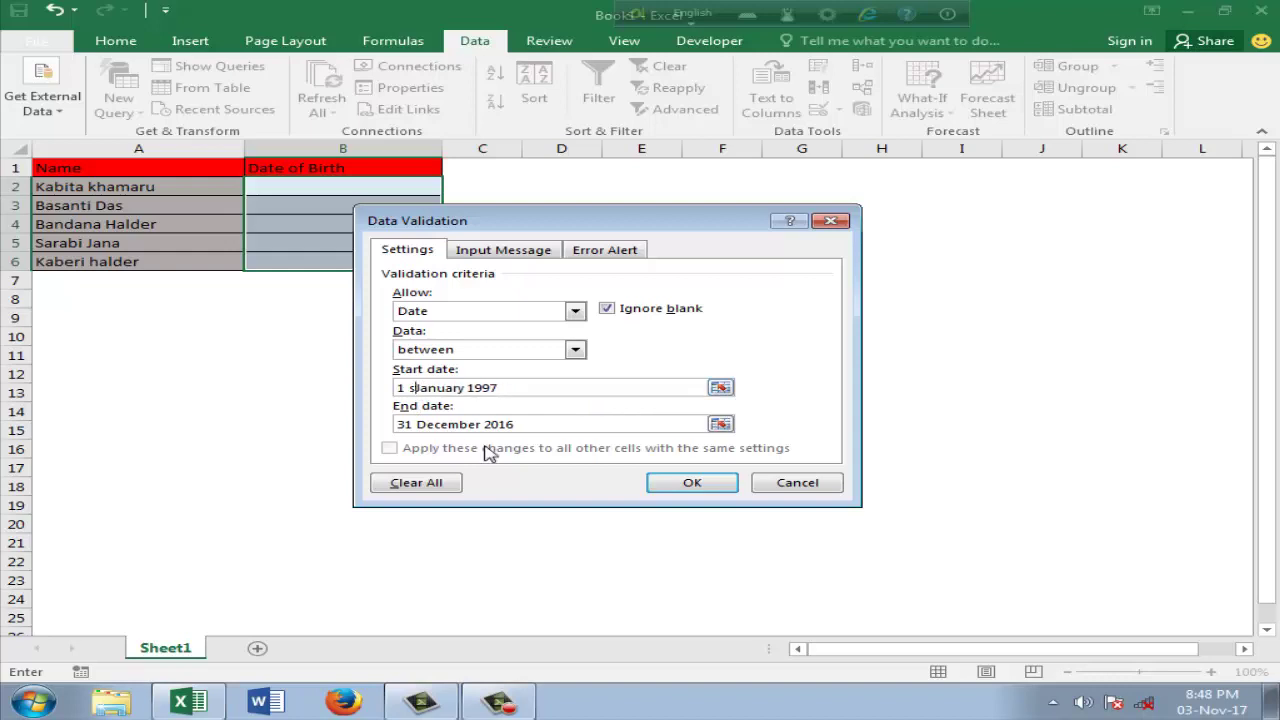
pyautogui.press('BackSpace')
pyautogui.press('BackSpace')
pyautogui.click(708, 486)
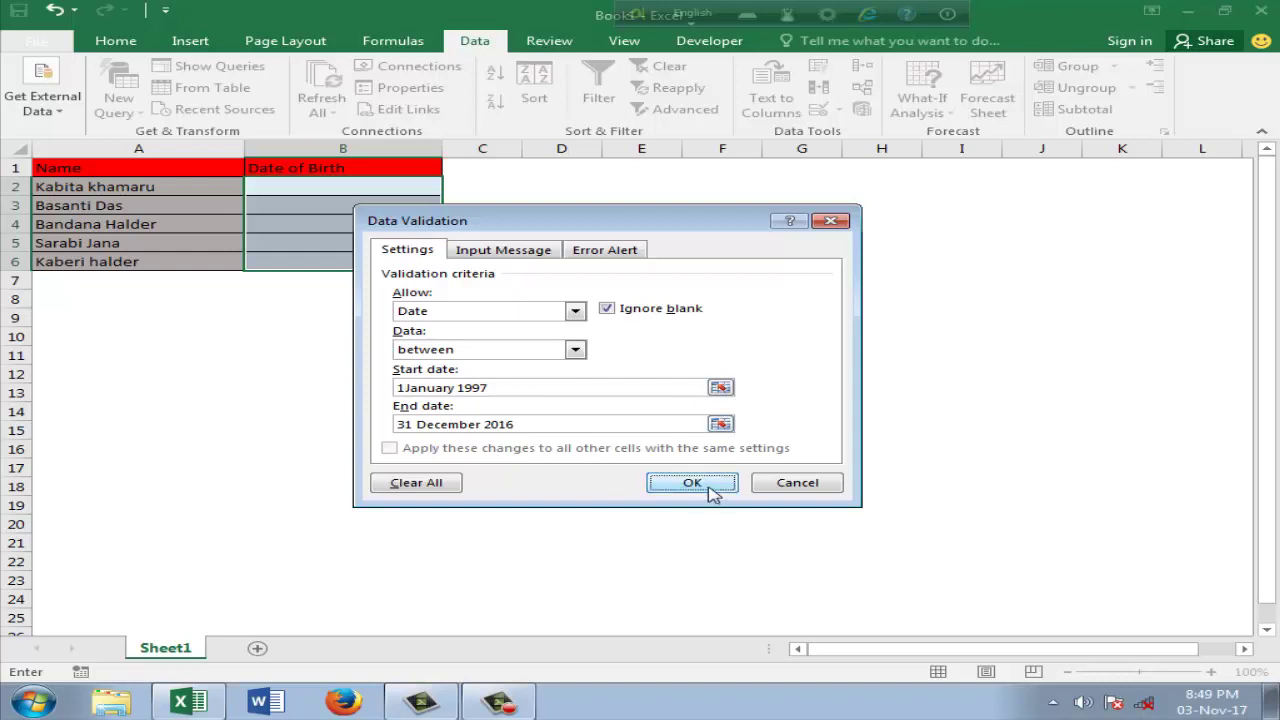
pyautogui.click(530, 430)
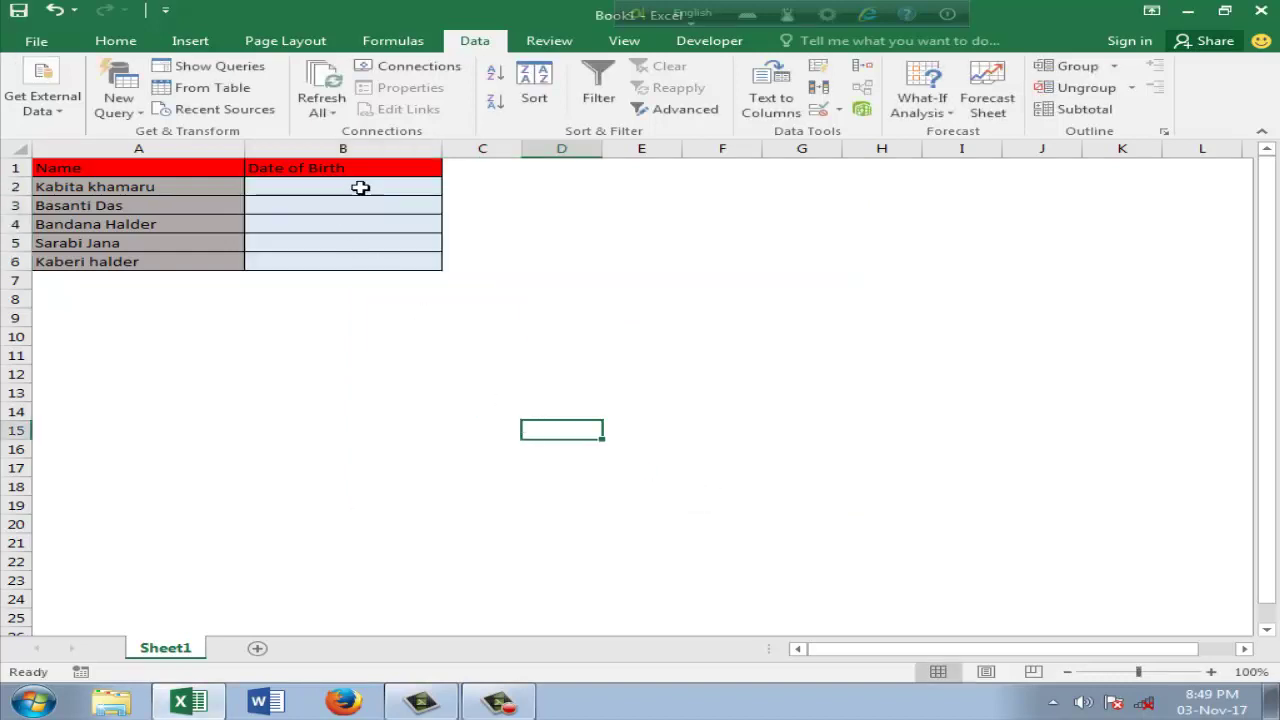
# Step: Give B2:B6 a Stop error alert titled 'You Are Not allowed'
pyautogui.moveTo(361, 186); pyautogui.dragTo(363, 256)
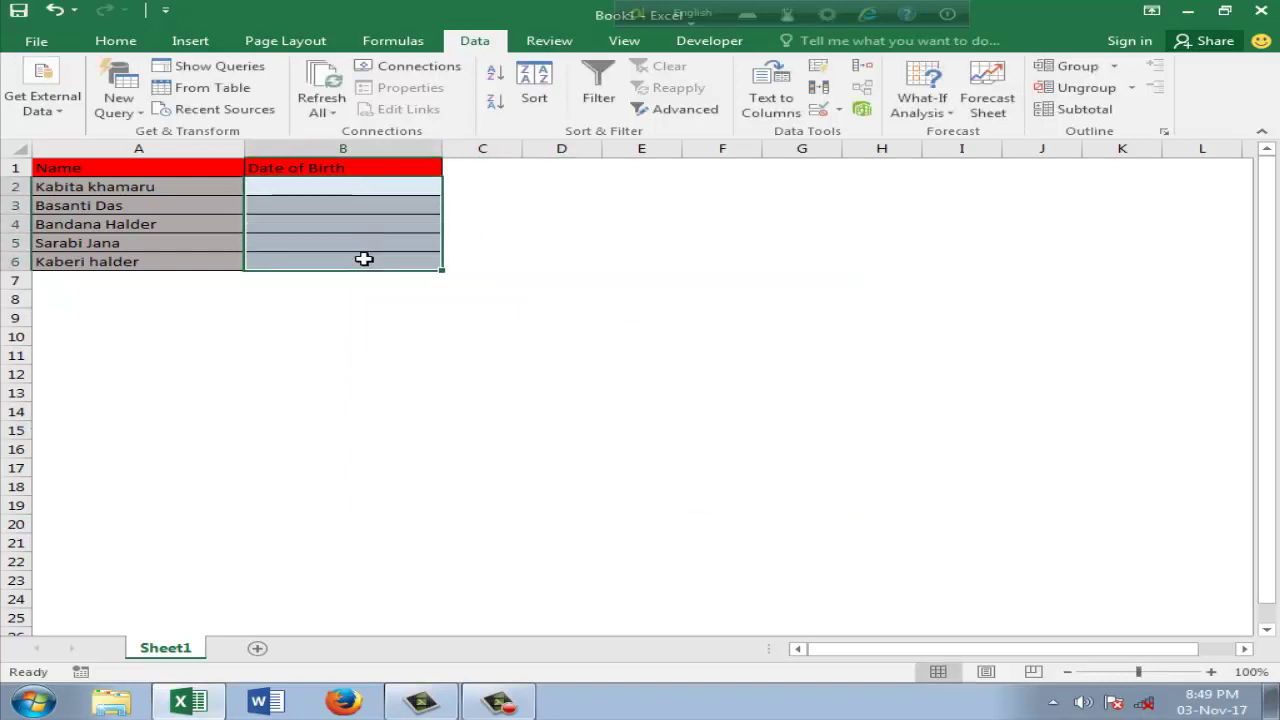
pyautogui.click(839, 110)
pyautogui.click(858, 135)
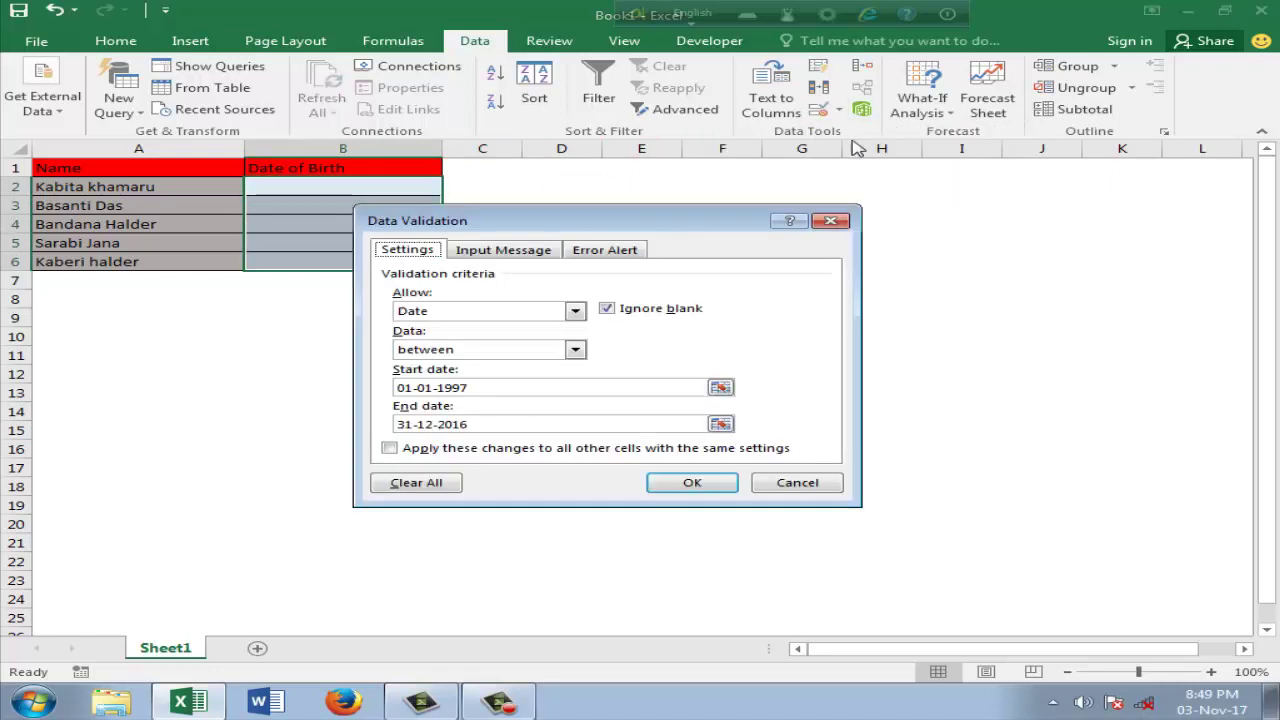
pyautogui.click(630, 258)
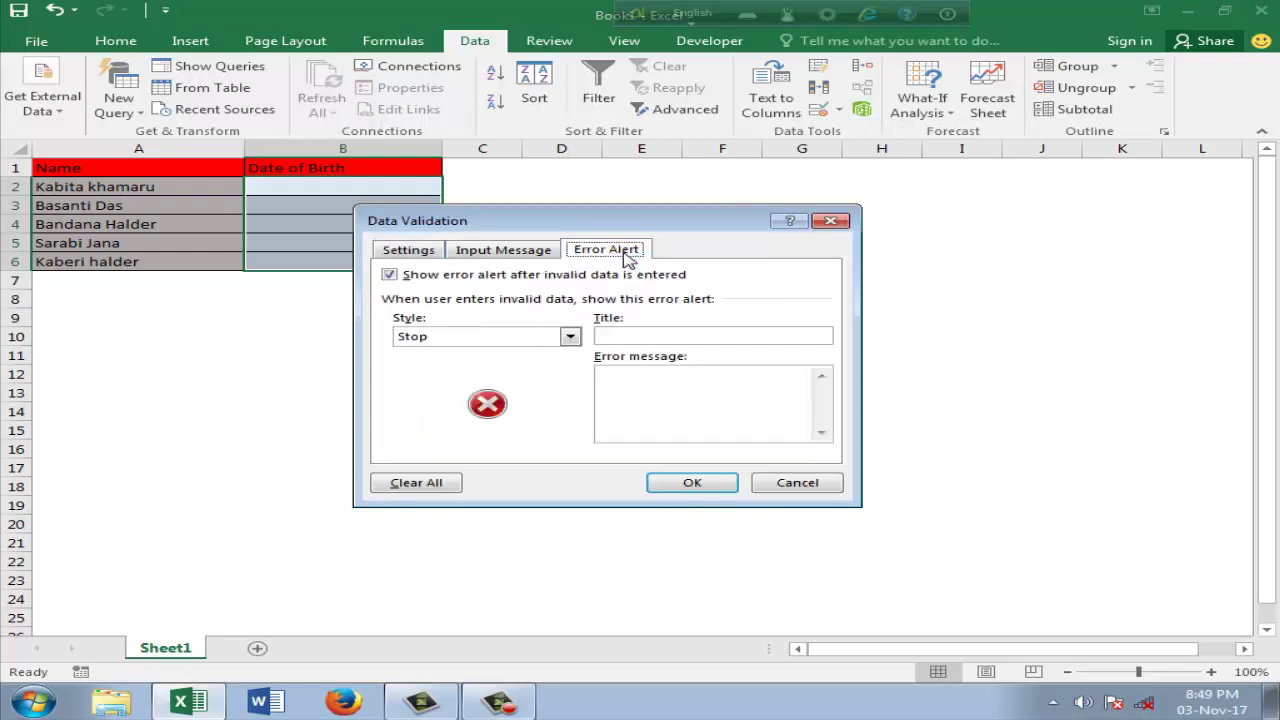
pyautogui.click(630, 334)
pyautogui.write('You')
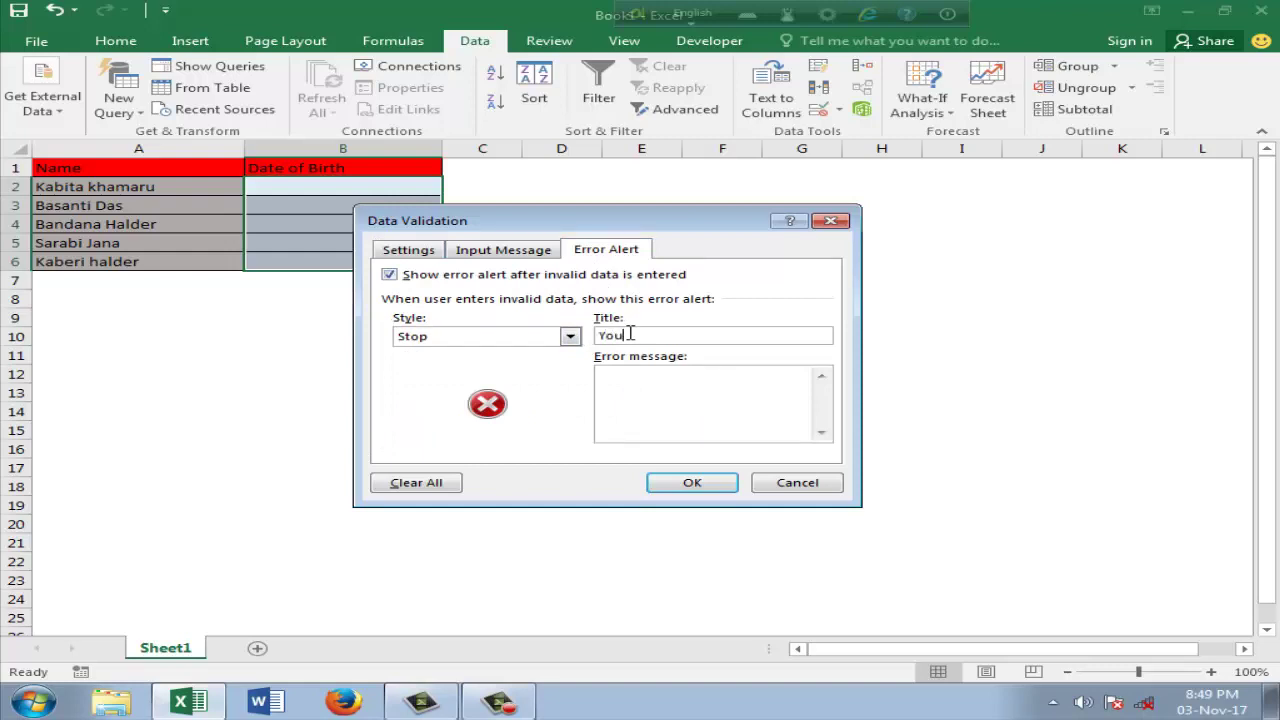
pyautogui.write(' Are ')
pyautogui.write('Not a')
pyautogui.write('ll')
pyautogui.write('owed')
pyautogui.click(661, 379)
pyautogui.click(694, 482)
pyautogui.click(641, 447)
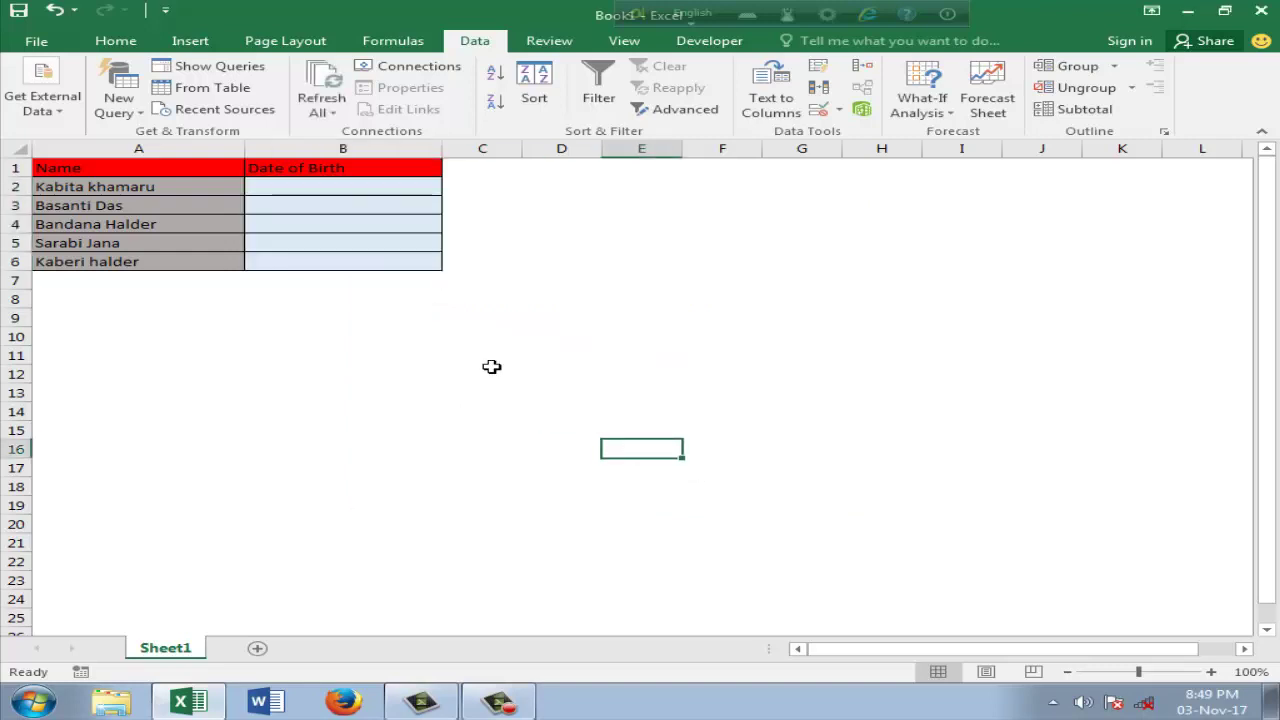
# Step: Reopen the Data Validation dialog for the Date of Birth cells B2:B6
pyautogui.moveTo(346, 186); pyautogui.dragTo(351, 256)
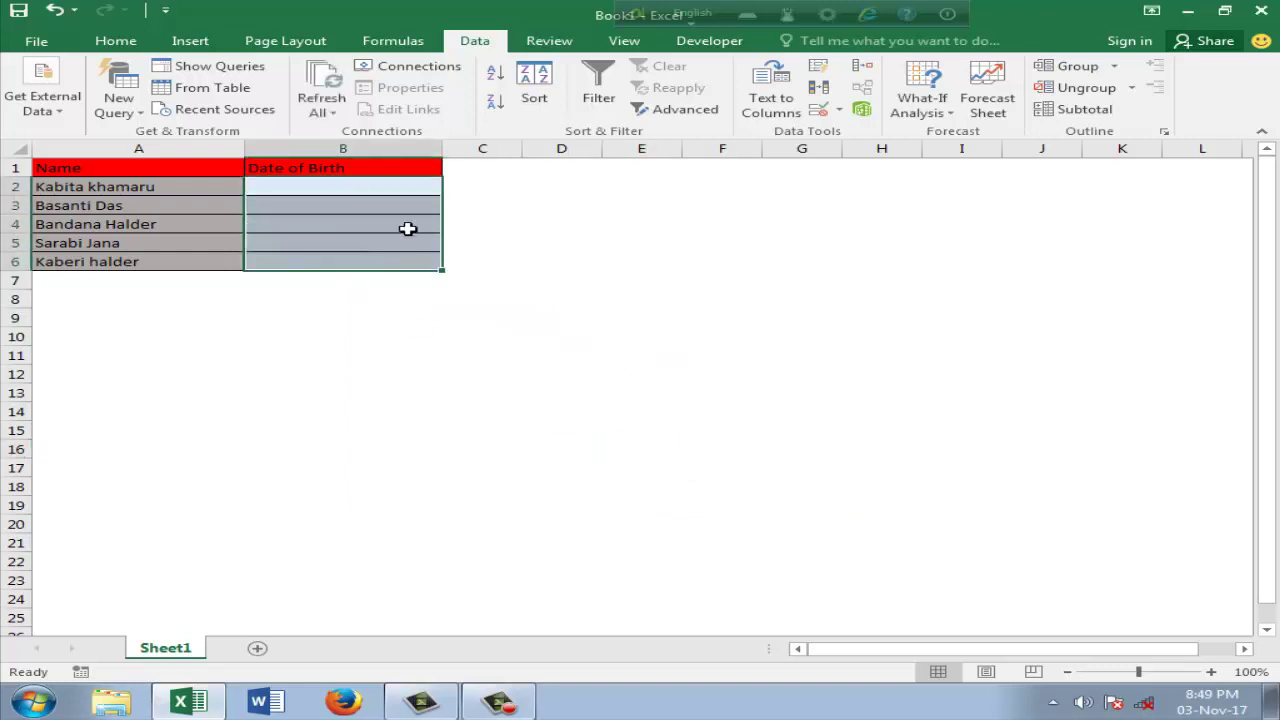
pyautogui.click(836, 110)
pyautogui.click(860, 129)
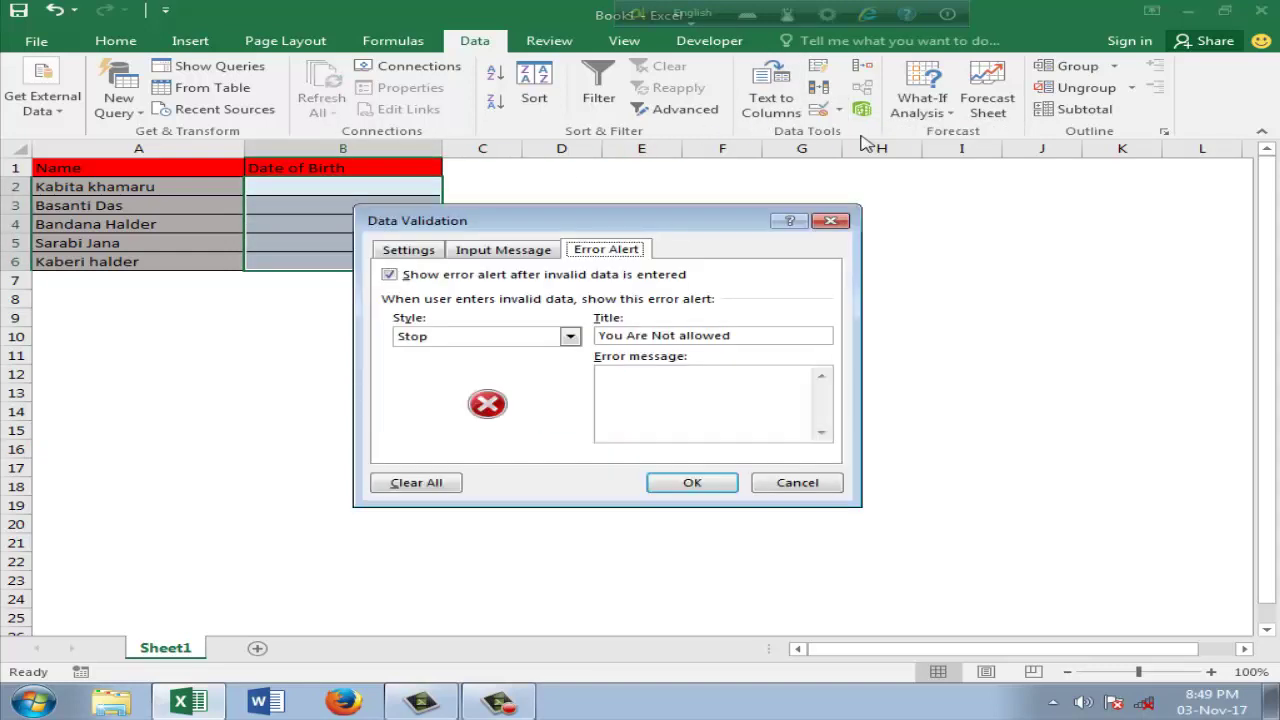
# Step: Set input message title 'Caution' with text 'Only the 18 years girl can apply.'
pyautogui.click(514, 256)
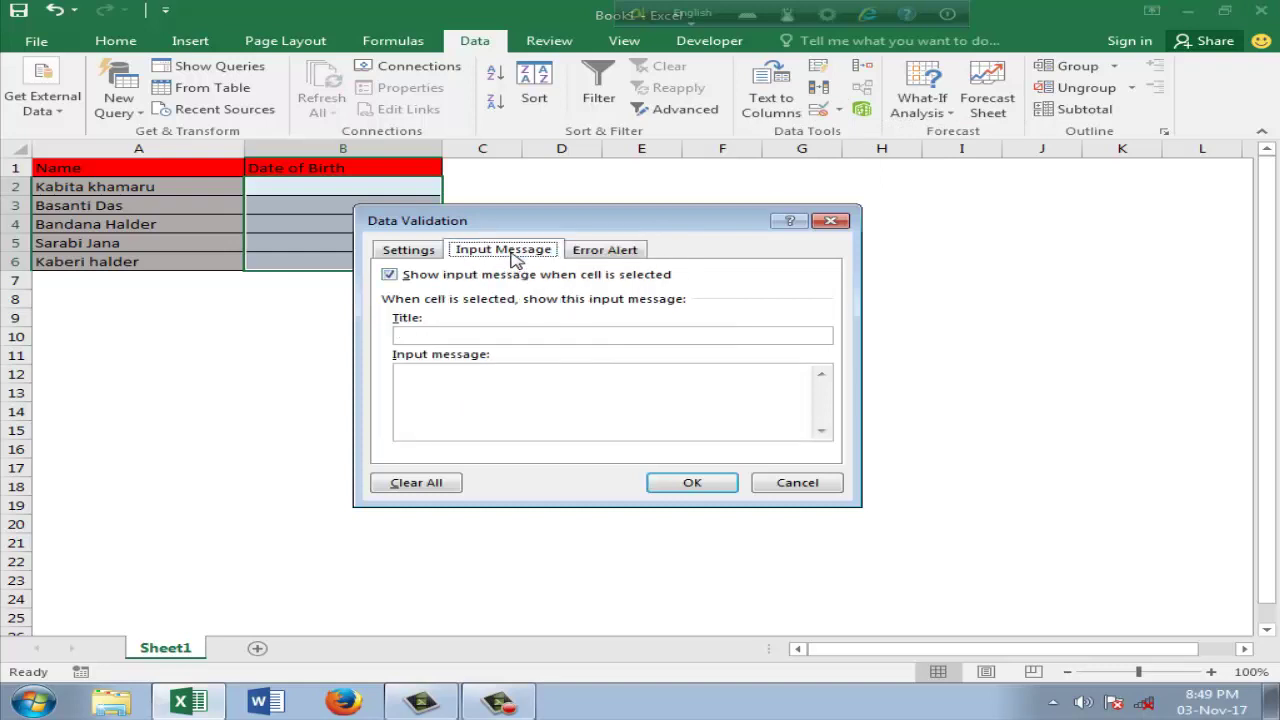
pyautogui.click(442, 336)
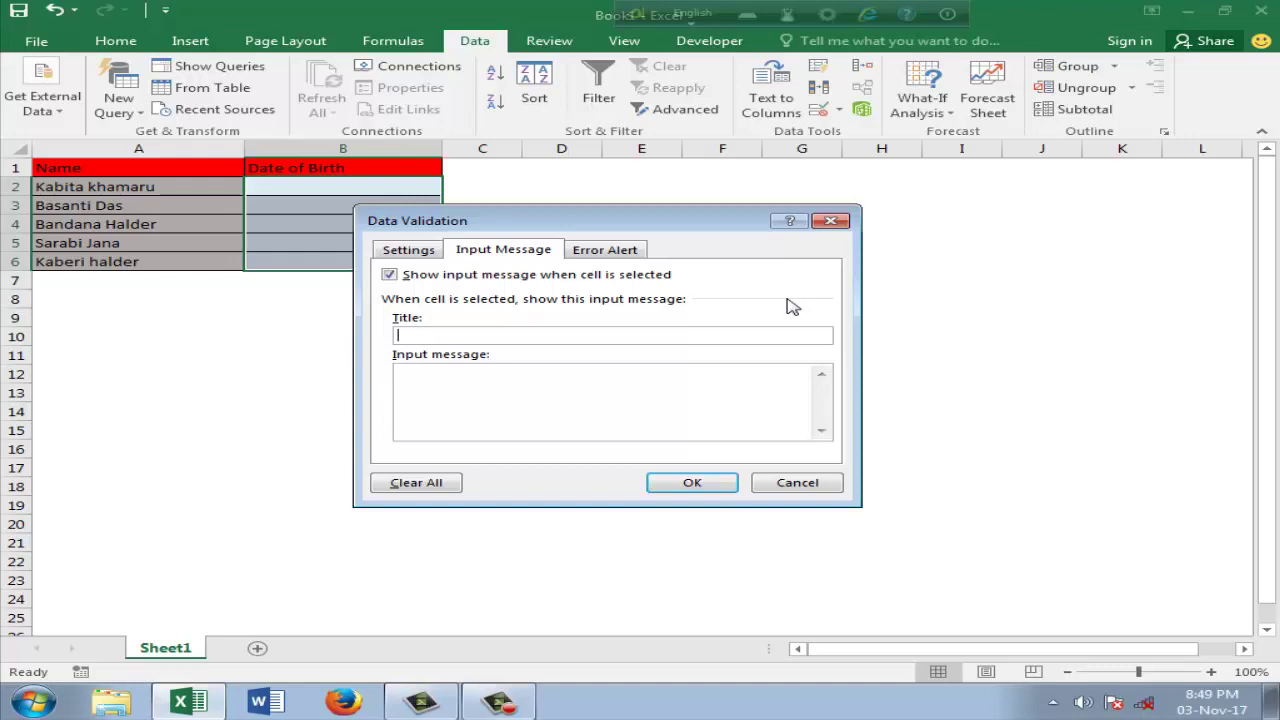
pyautogui.write('Caut')
pyautogui.write('ion')
pyautogui.click(596, 396)
pyautogui.write('Onl')
pyautogui.write('y ')
pyautogui.write('the ')
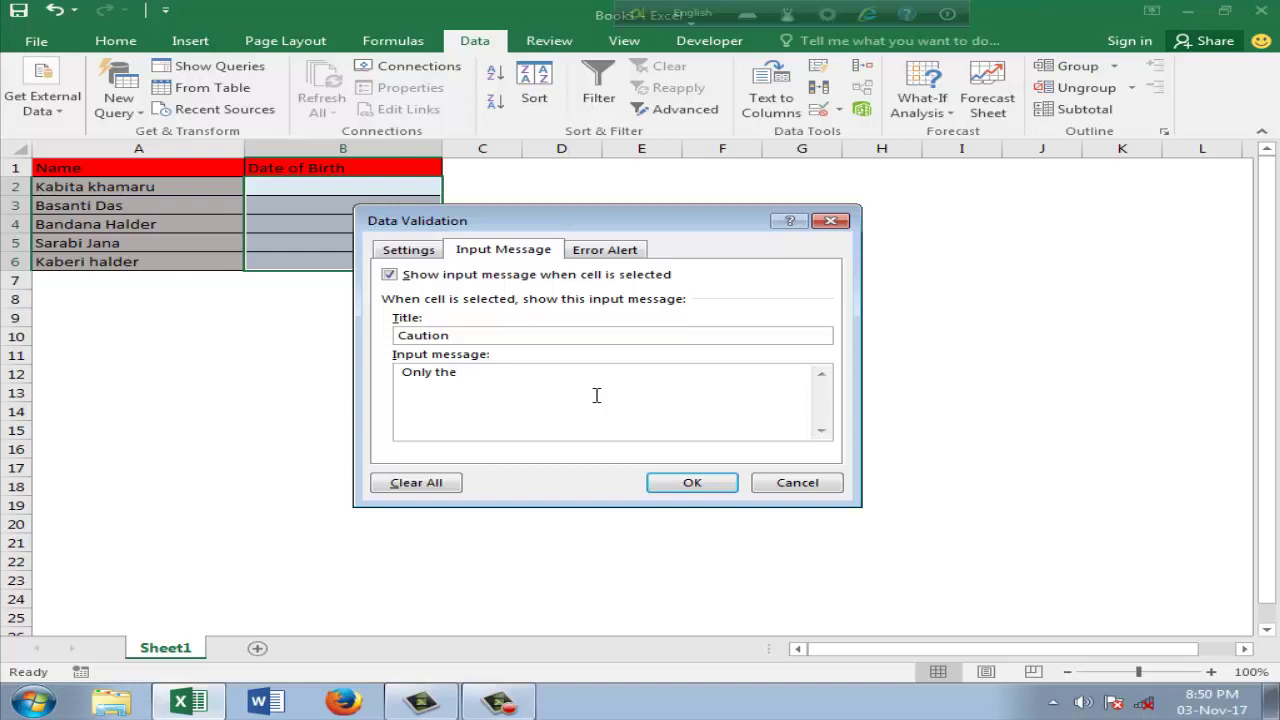
pyautogui.write('18 ')
pyautogui.write('year')
pyautogui.write('s')
pyautogui.write('i')
pyautogui.write('ply.')
pyautogui.click(683, 480)
pyautogui.click(587, 450)
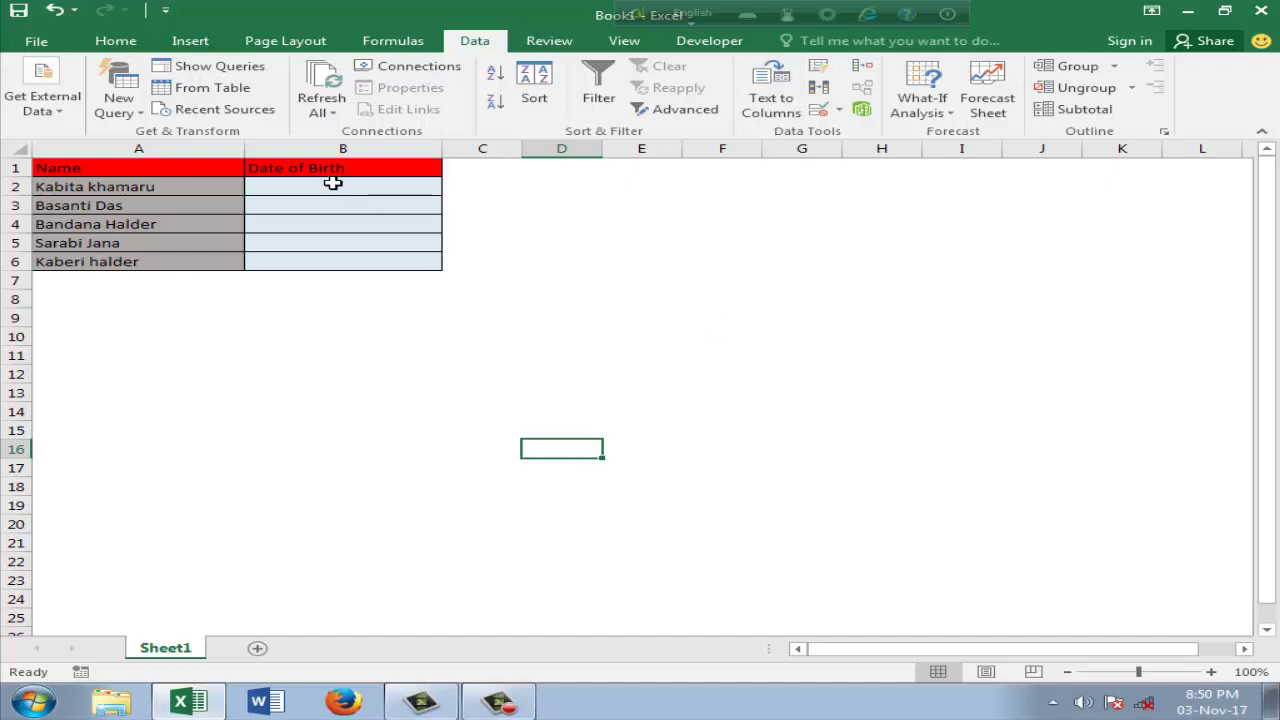
# Step: Select B2 on and off to confirm the Caution message pops up for the date cells
pyautogui.moveTo(333, 183); pyautogui.dragTo(334, 261)
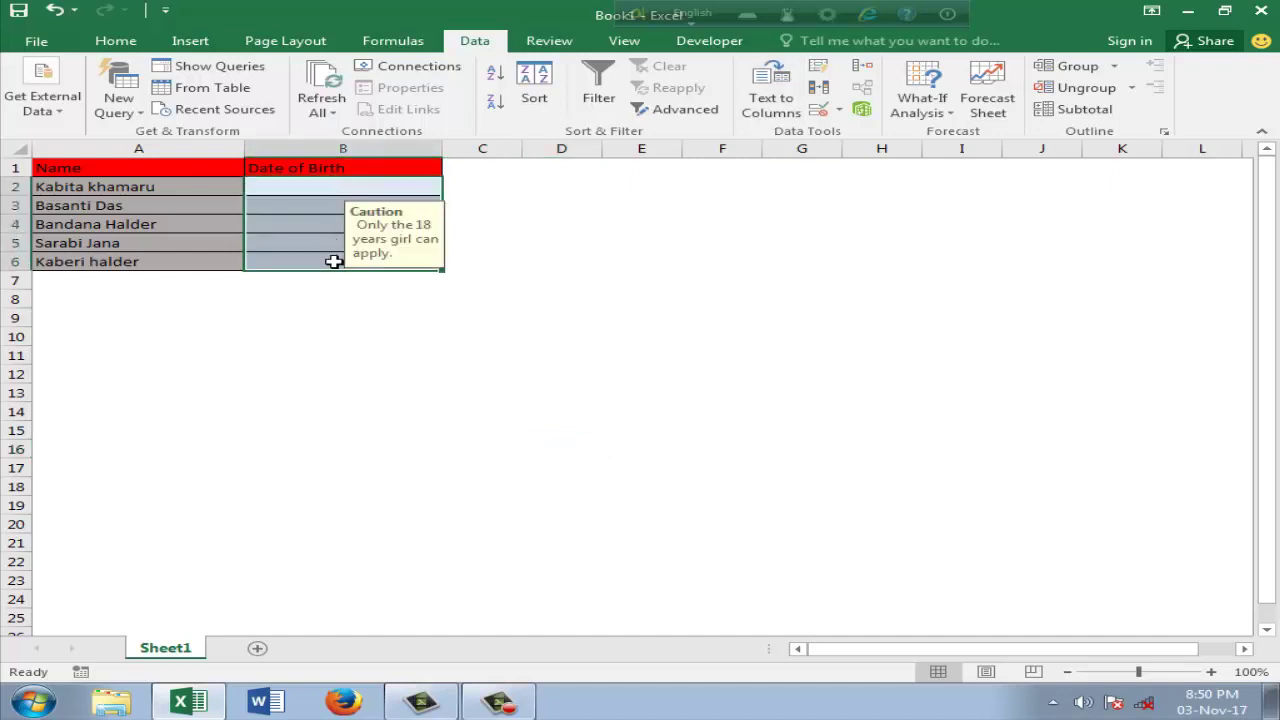
pyautogui.click(606, 237)
pyautogui.click(364, 186)
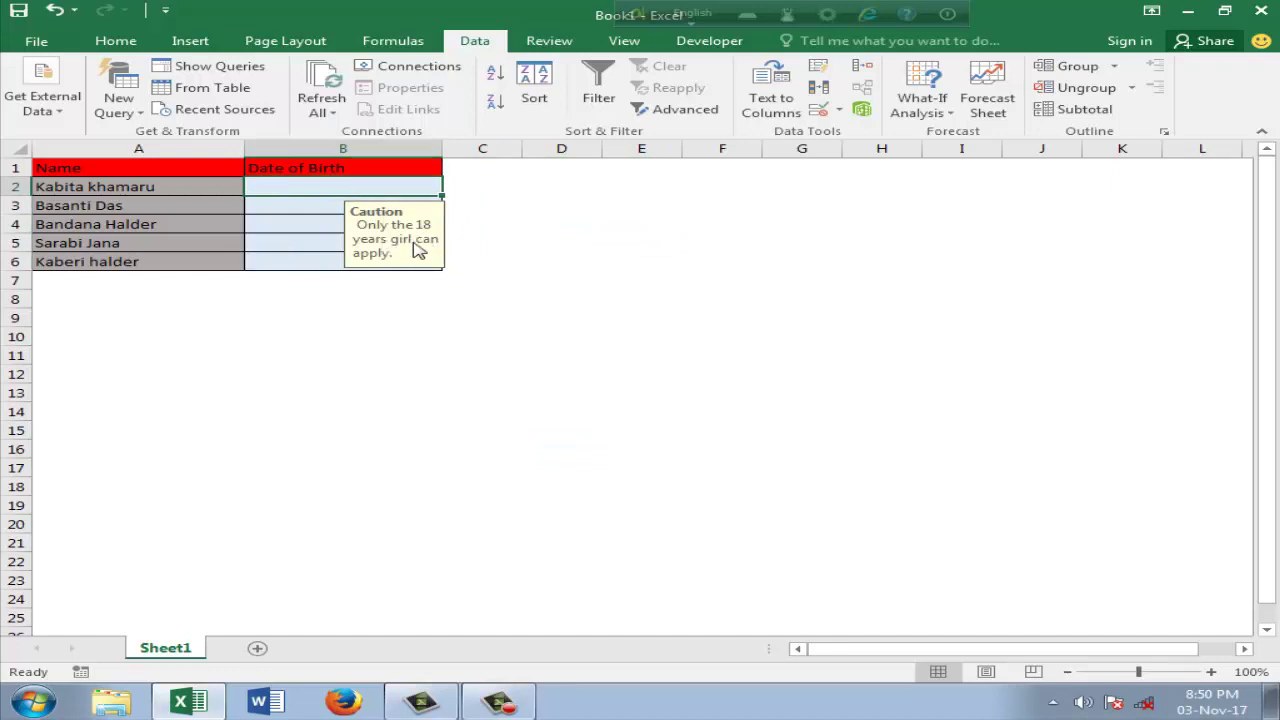
pyautogui.click(548, 236)
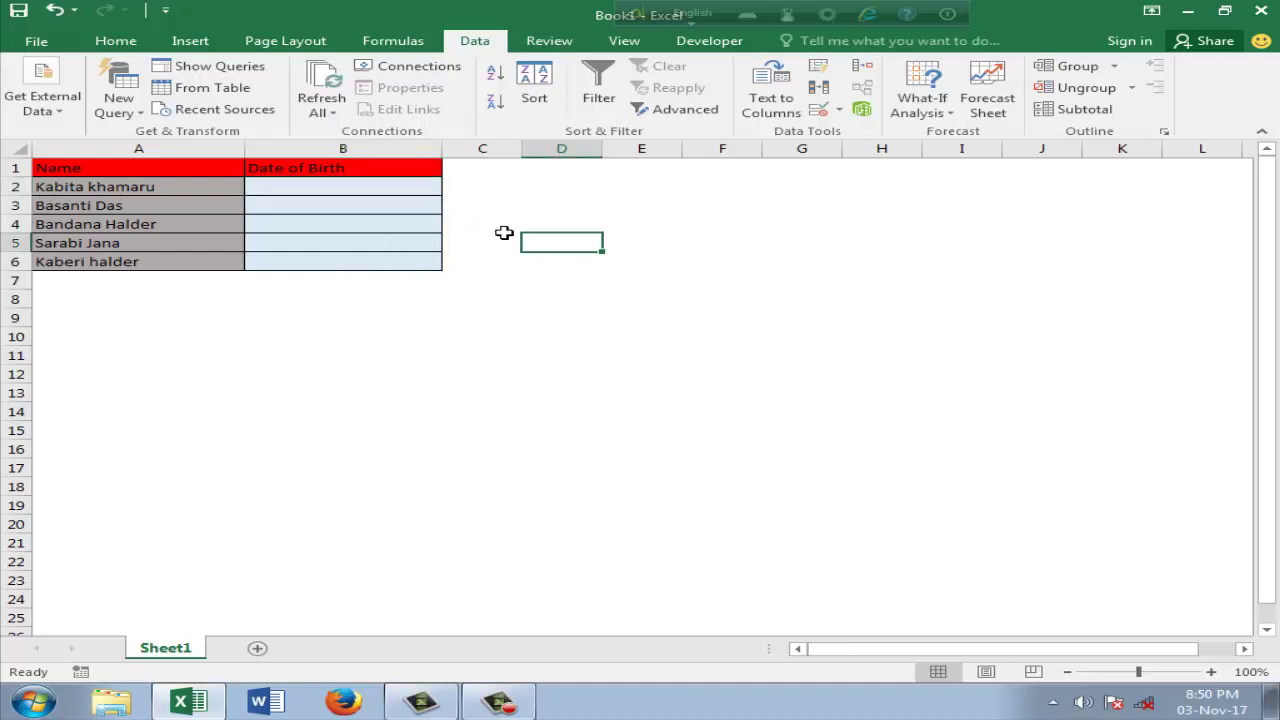
pyautogui.click(378, 185)
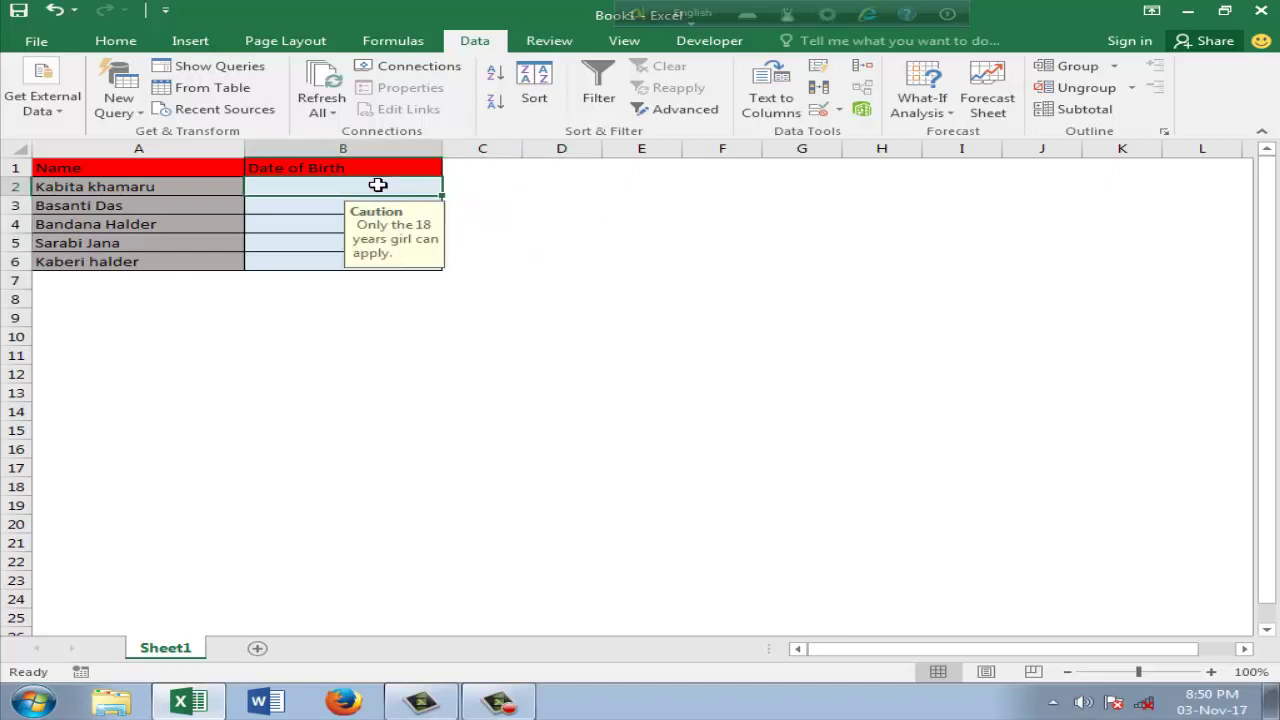
pyautogui.click(503, 226)
pyautogui.moveTo(366, 185)
pyautogui.mouseDown()
pyautogui.moveTo(360, 280)
pyautogui.moveTo(360, 261)
pyautogui.mouseUp()
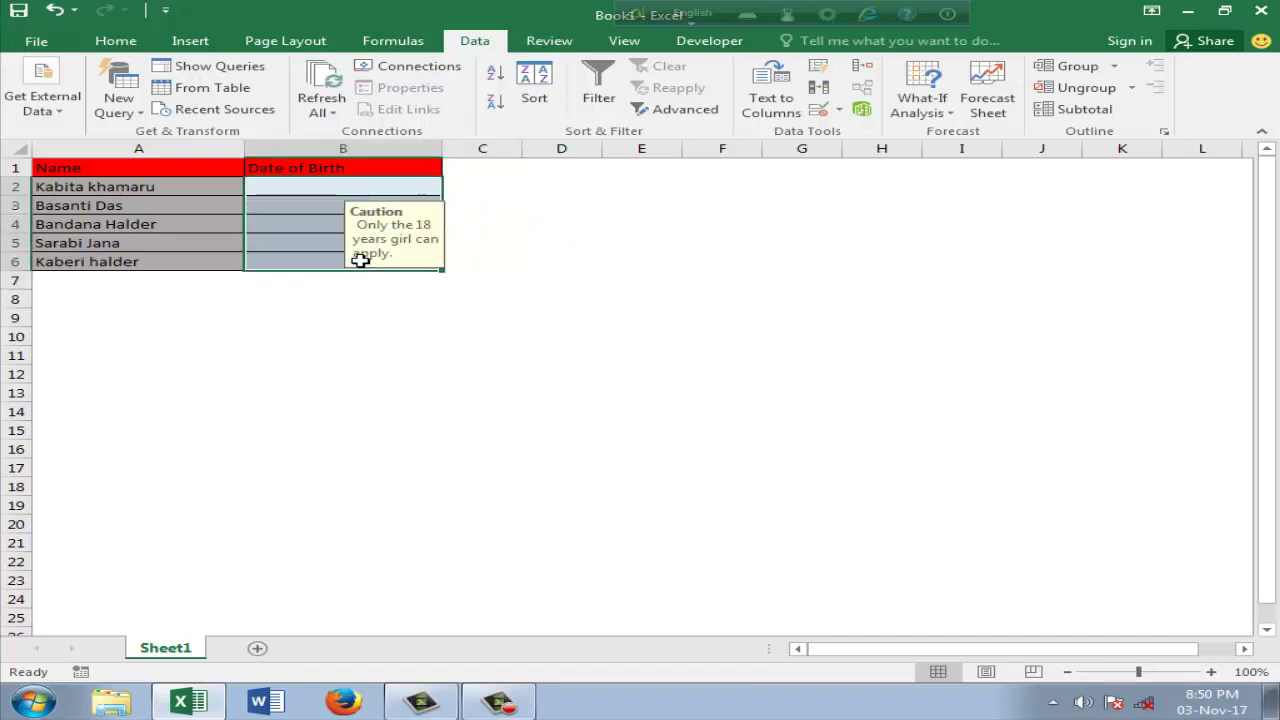
pyautogui.click(839, 110)
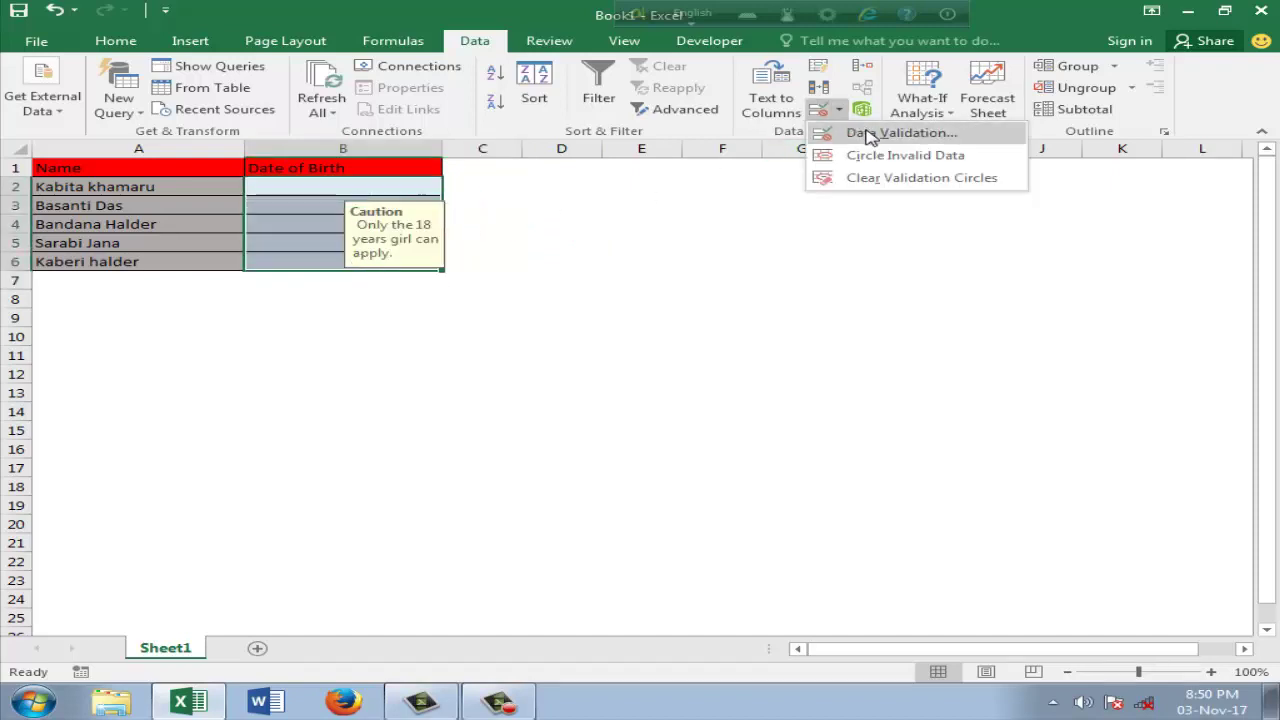
pyautogui.click(860, 132)
pyautogui.click(410, 252)
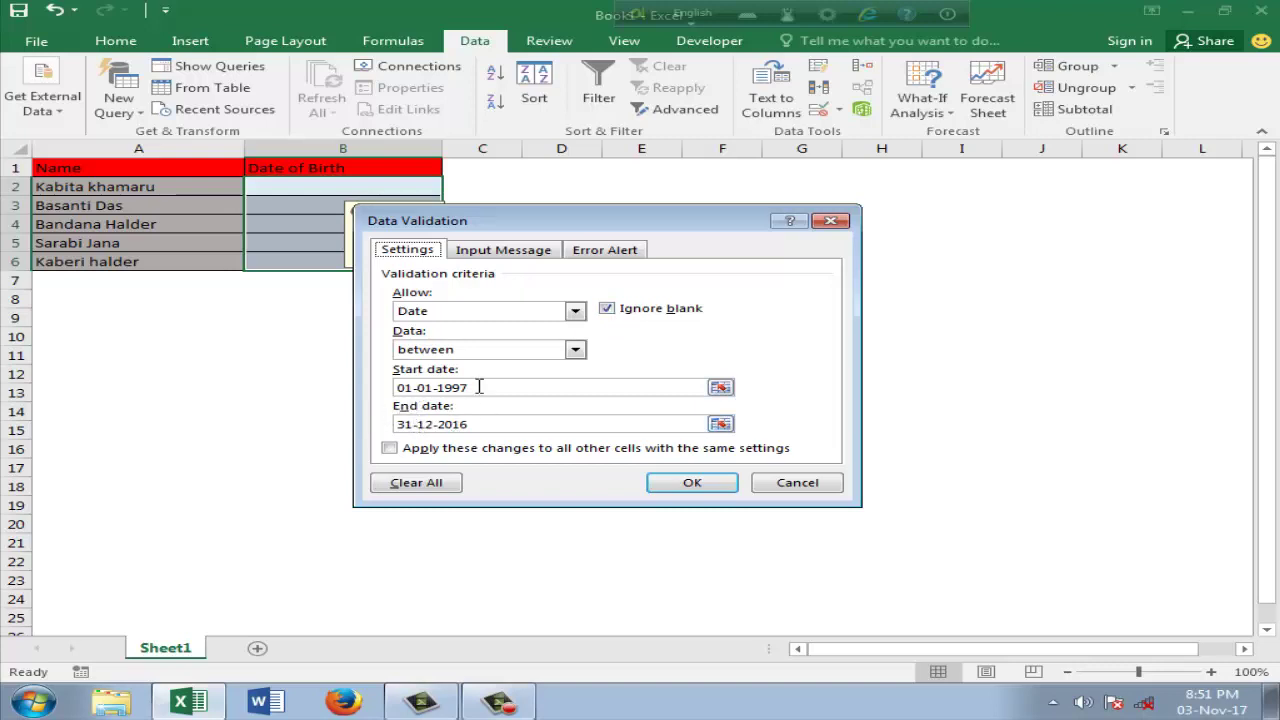
pyautogui.click(493, 252)
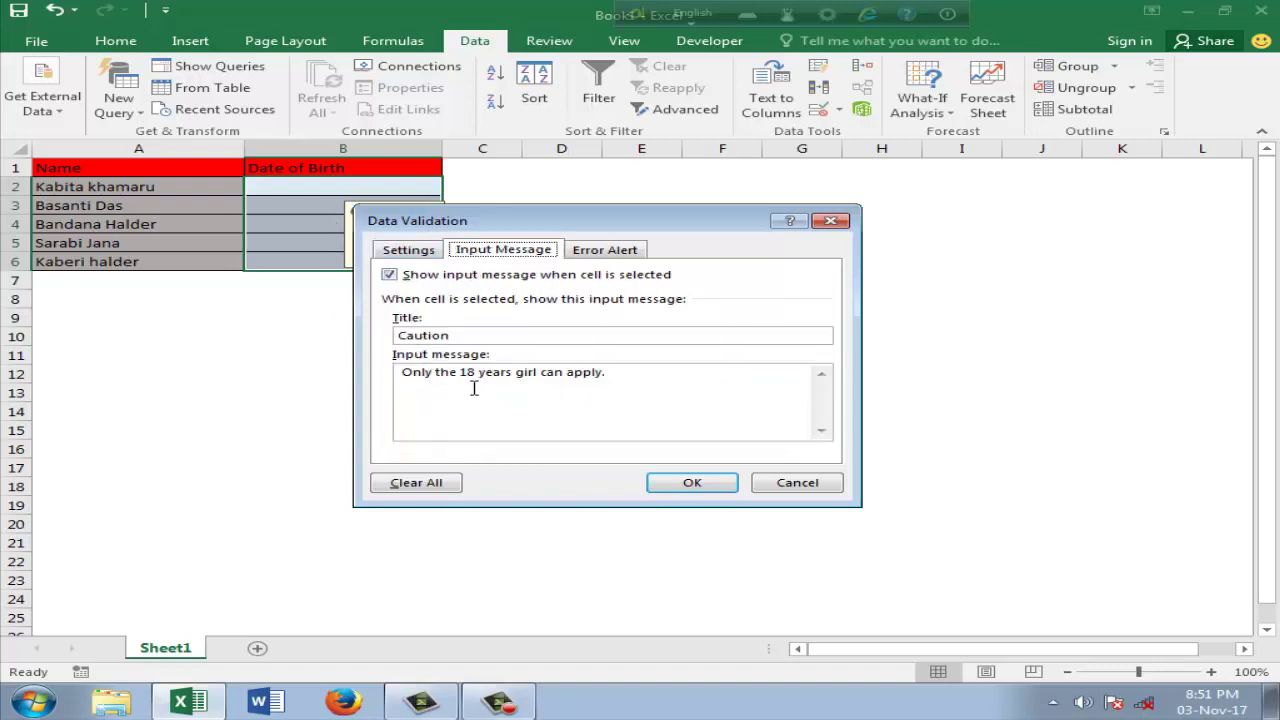
pyautogui.click(608, 255)
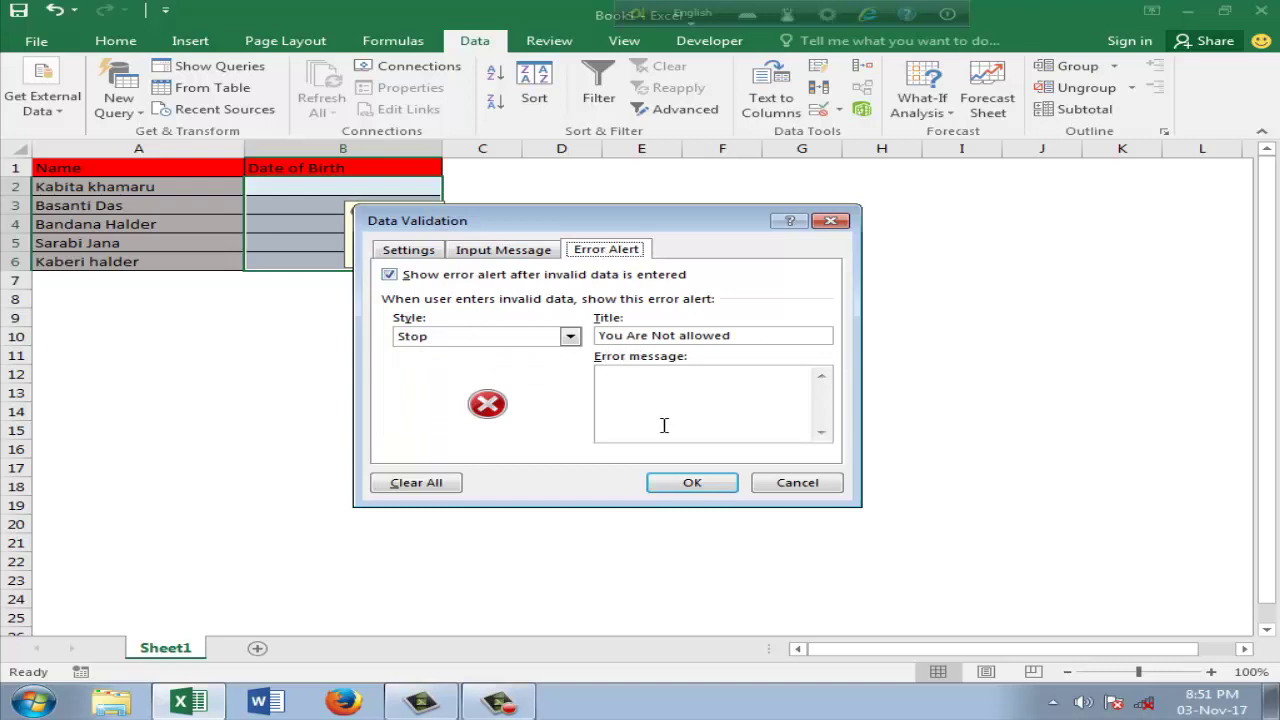
pyautogui.click(830, 220)
pyautogui.click(738, 245)
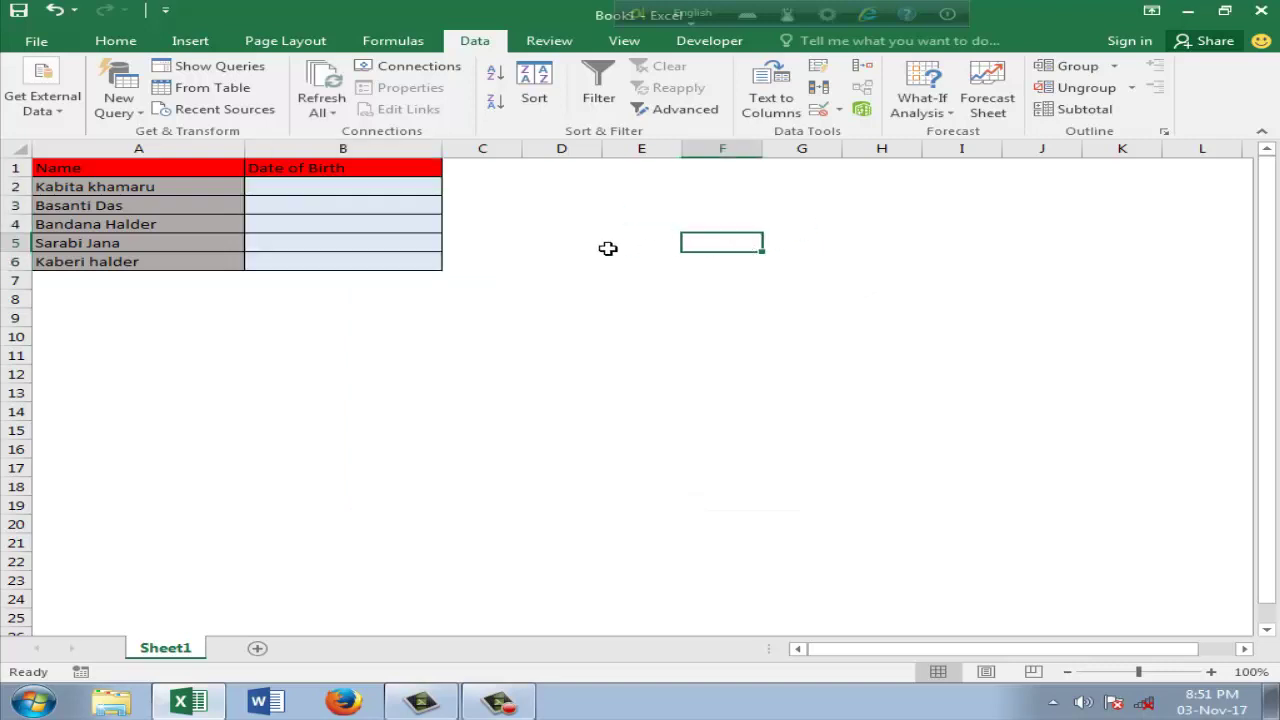
# Step: Enter 1-1-1998 in B2, then clear it and type 1-1-1996 instead
pyautogui.click(340, 190)
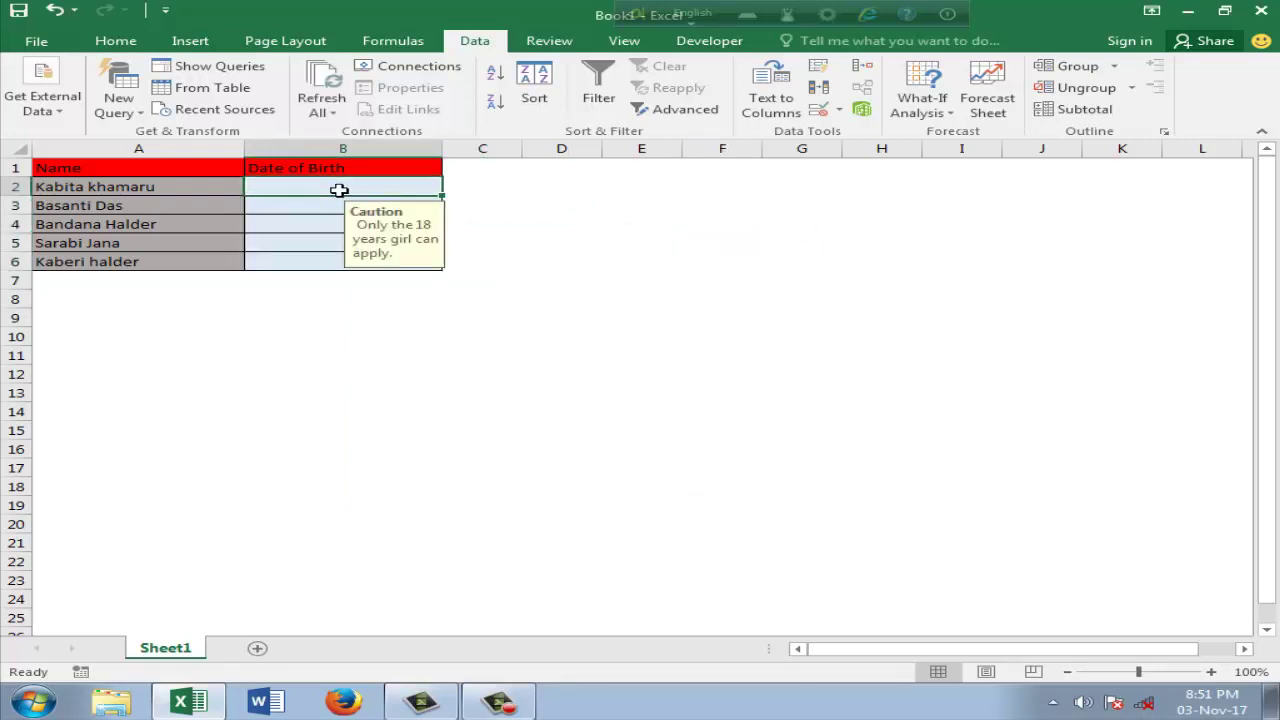
pyautogui.write('1-1')
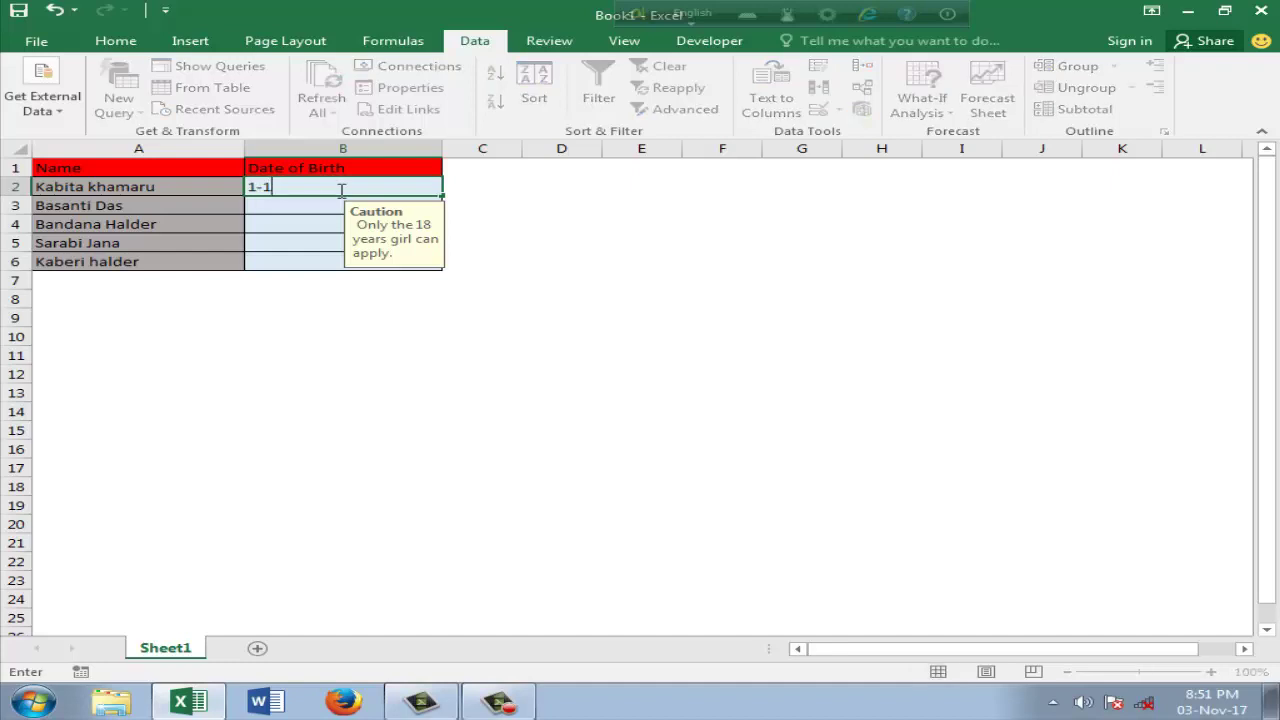
pyautogui.write('-1')
pyautogui.write('998')
pyautogui.press('Return')
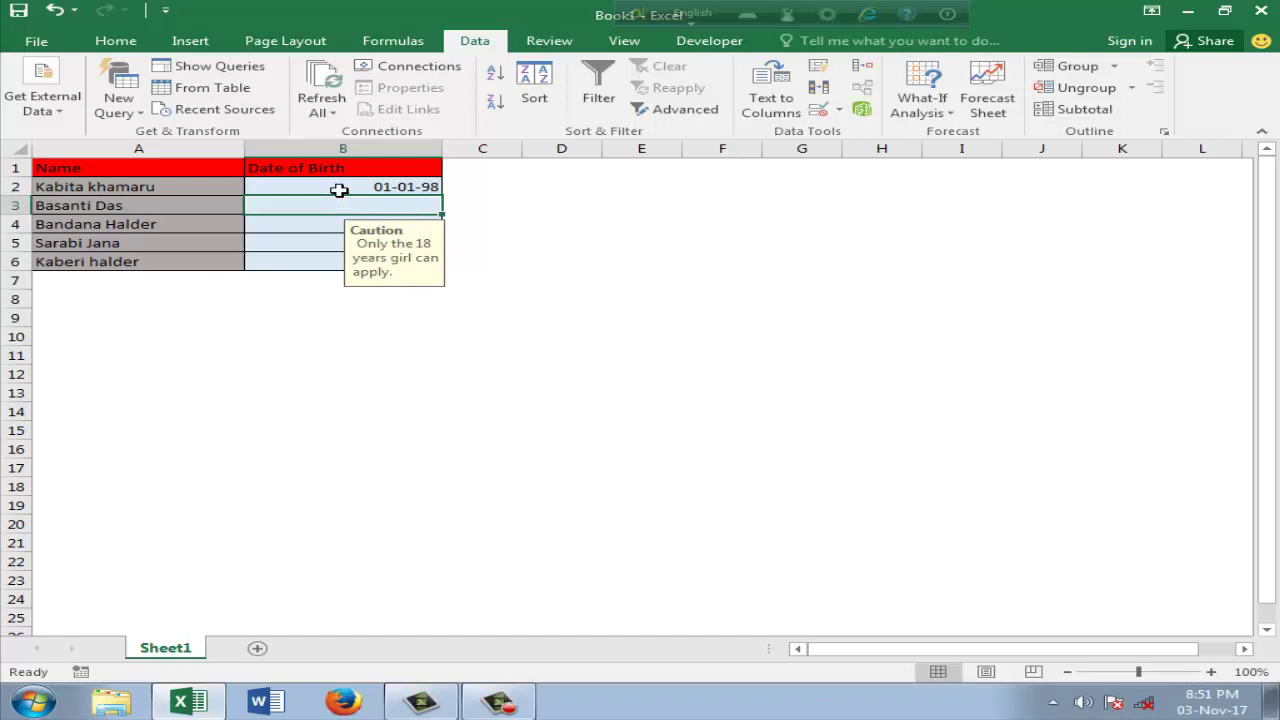
pyautogui.click(400, 182)
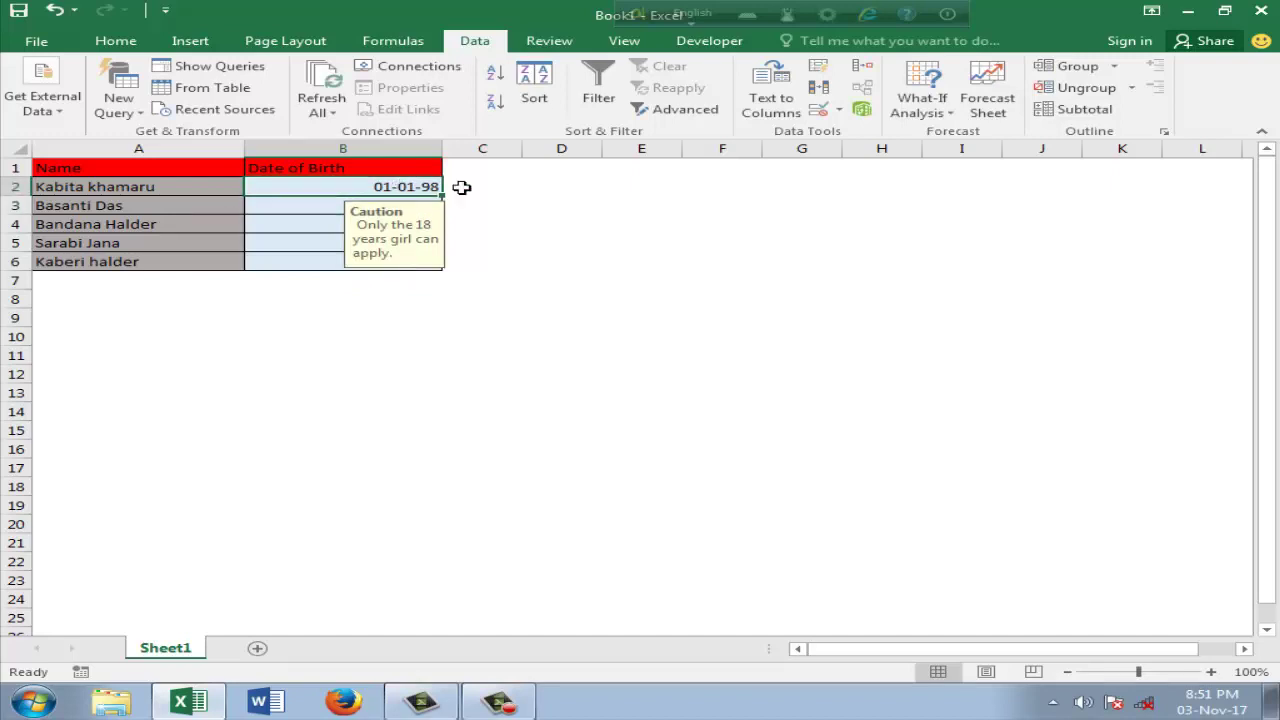
pyautogui.press('BackSpace')
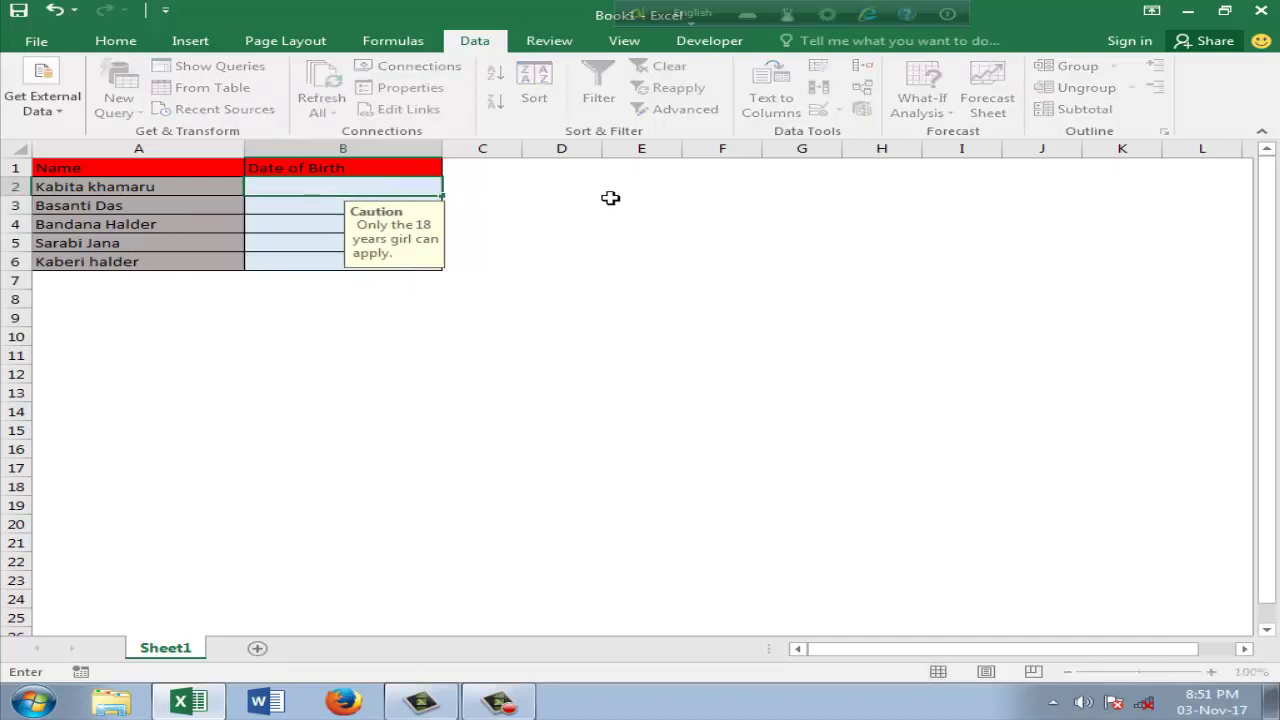
pyautogui.click(610, 198)
pyautogui.click(389, 188)
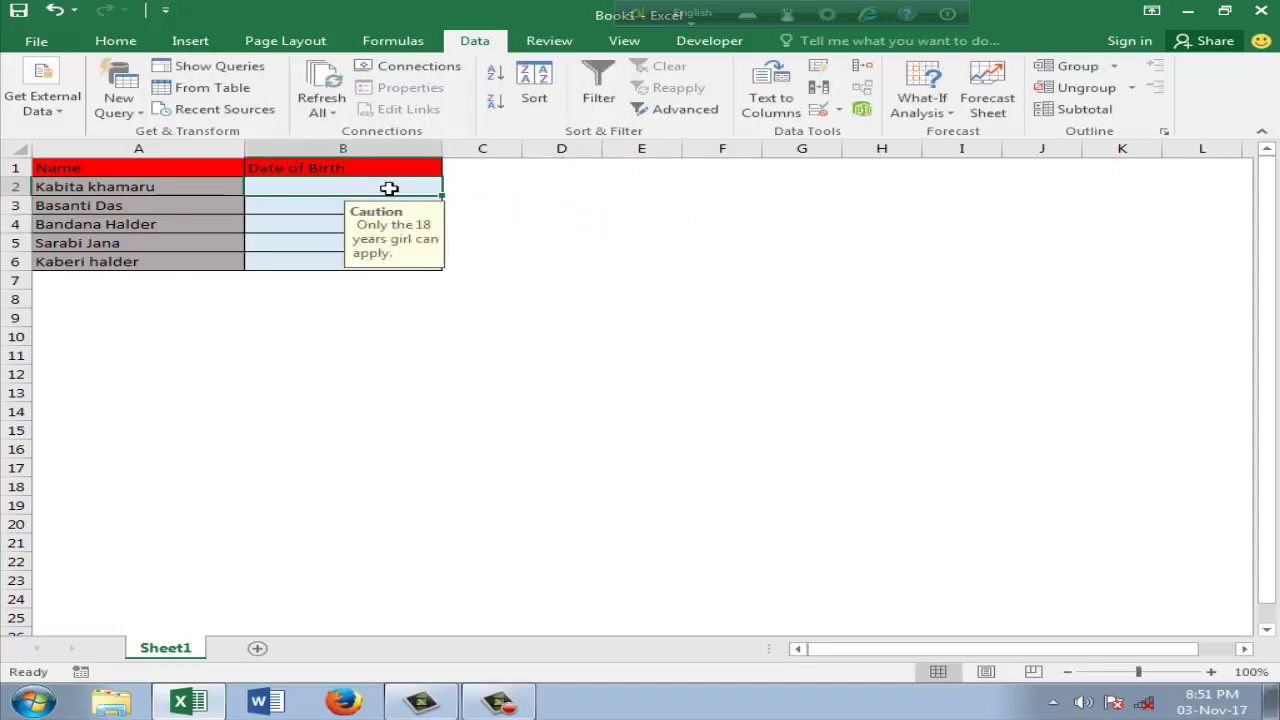
pyautogui.write('1')
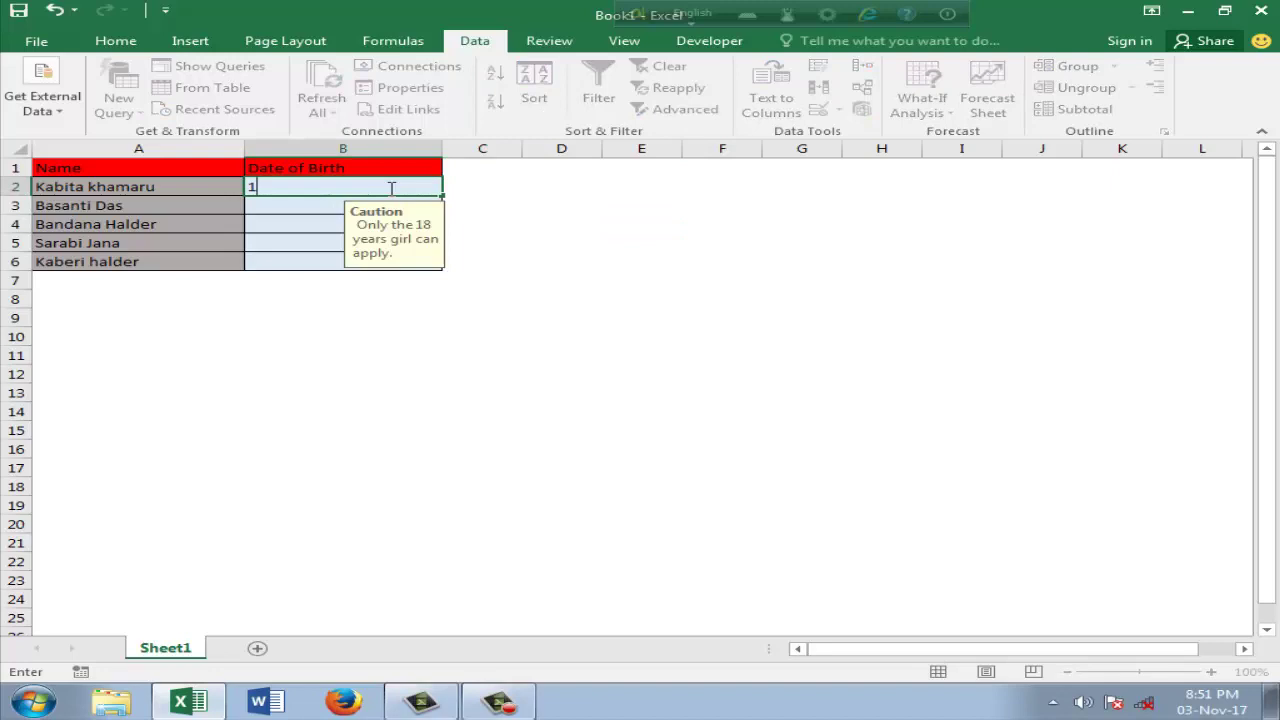
pyautogui.write('-1-1')
pyautogui.write('9')
pyautogui.write('96')
# Step: Commit the B2 date and cancel the Stop alert that rejects it
pyautogui.press('Return')
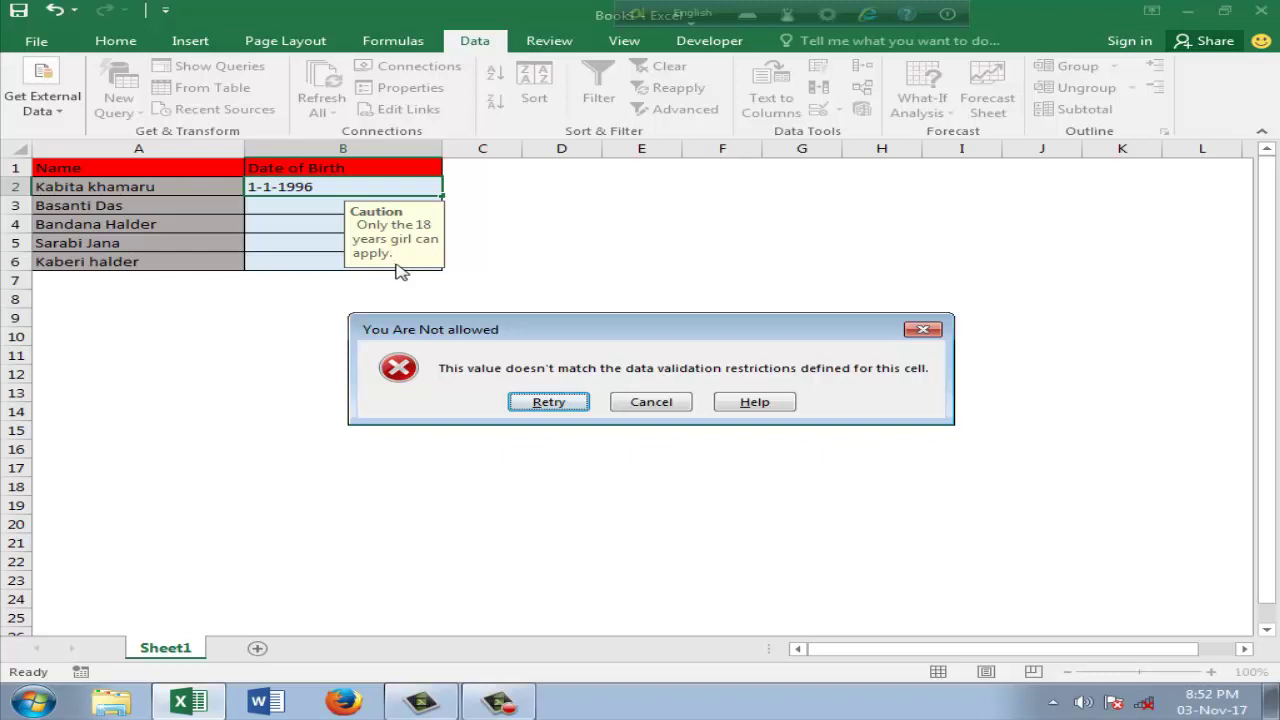
pyautogui.click(922, 329)
pyautogui.click(695, 302)
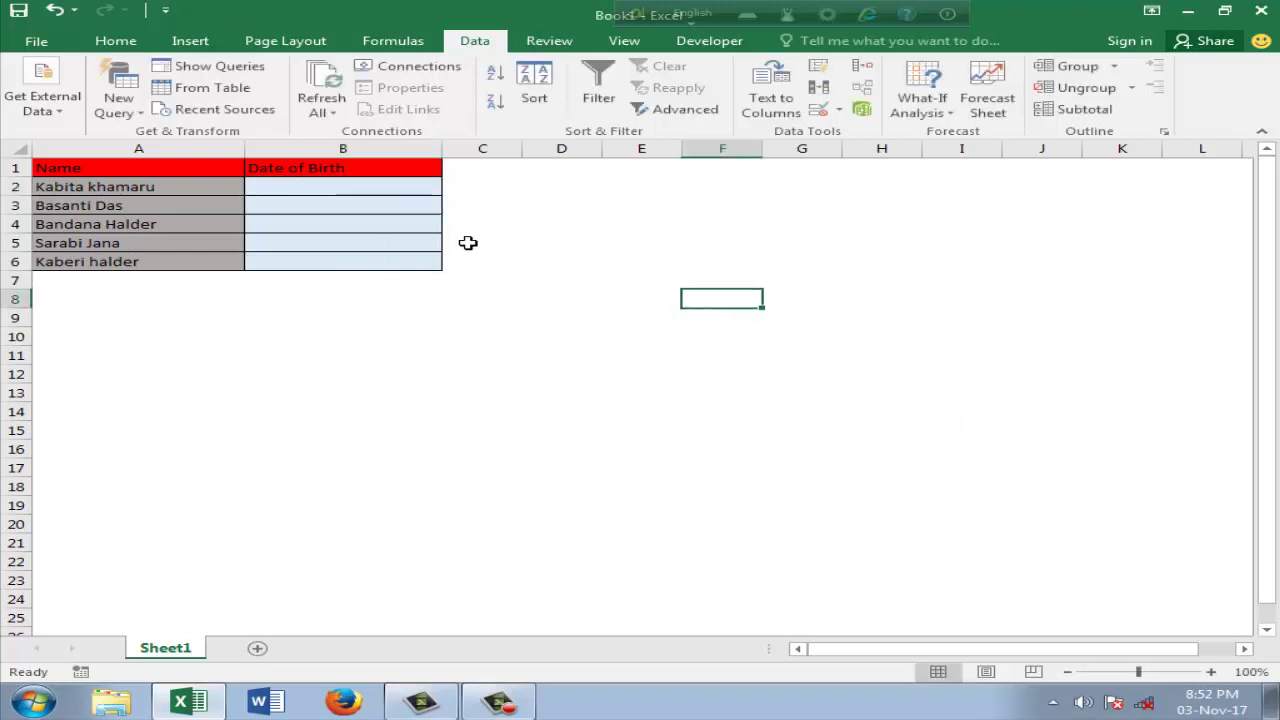
# Step: Try 1-1-2017 in B3 and cancel the rejection, leaving B3 empty
pyautogui.click(358, 211)
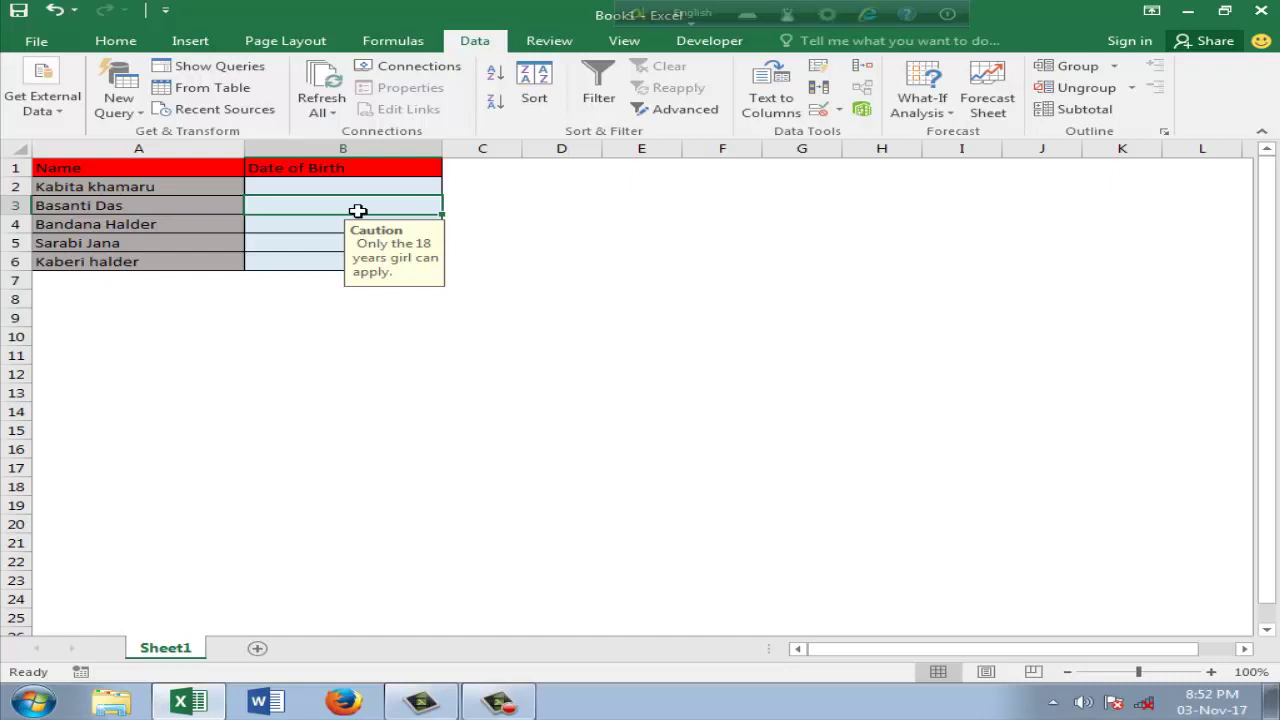
pyautogui.write('1')
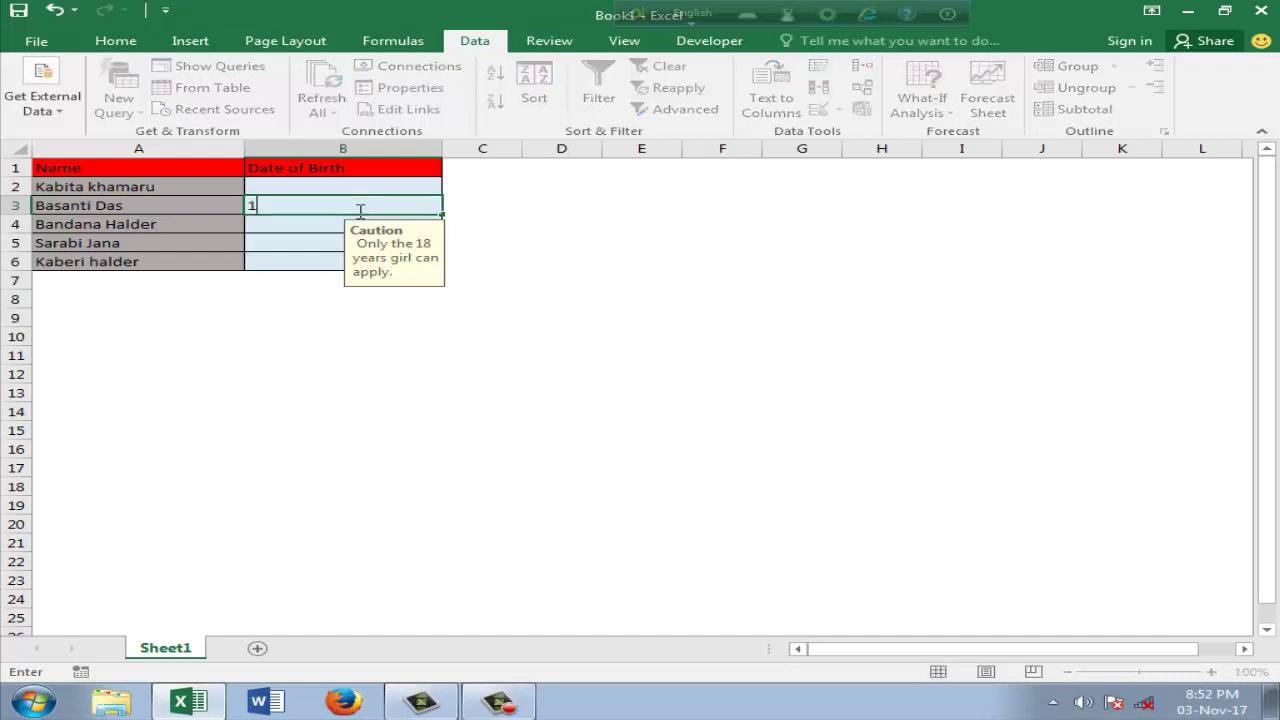
pyautogui.write('-1-2017')
pyautogui.press('Return')
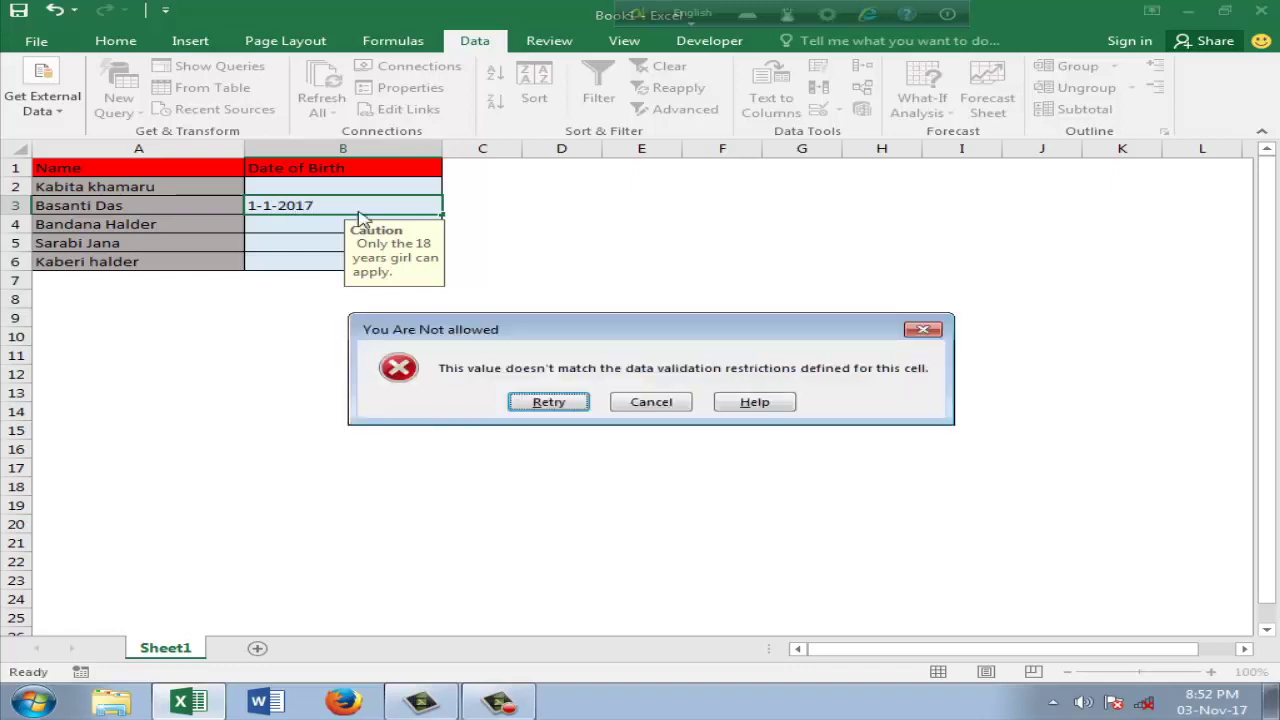
pyautogui.click(922, 329)
pyautogui.click(701, 313)
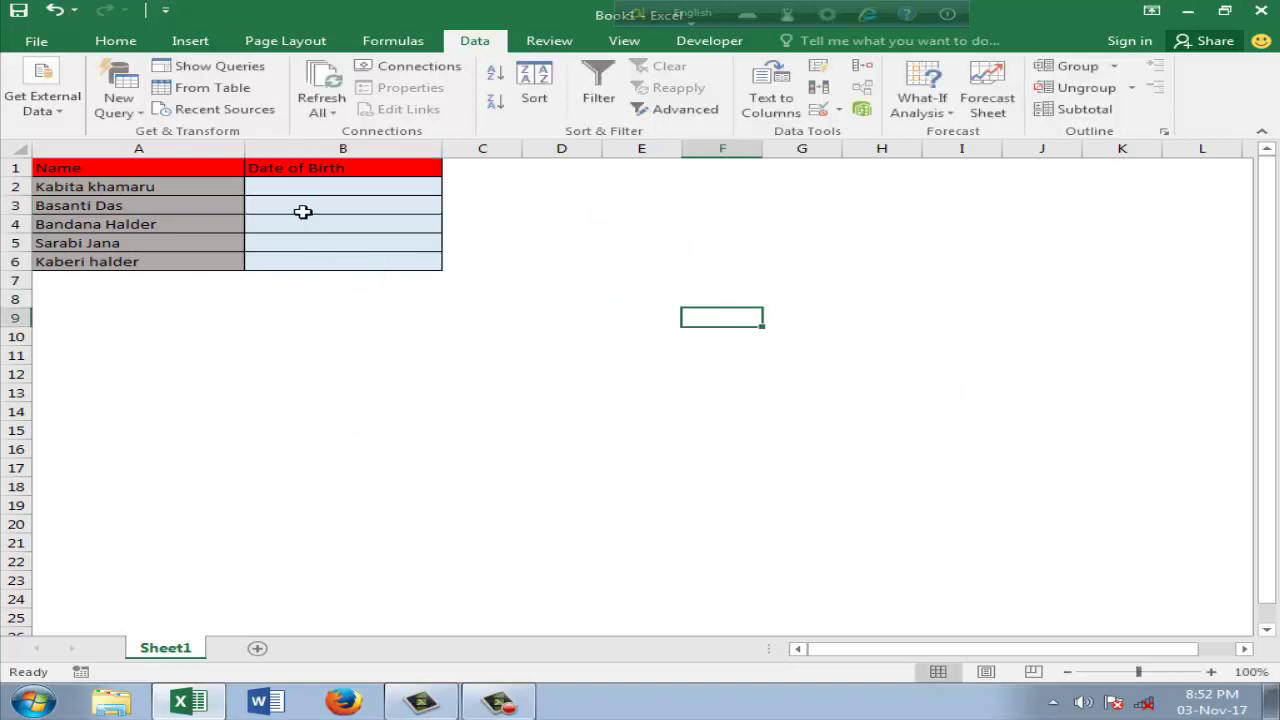
pyautogui.click(302, 210)
pyautogui.click(328, 186)
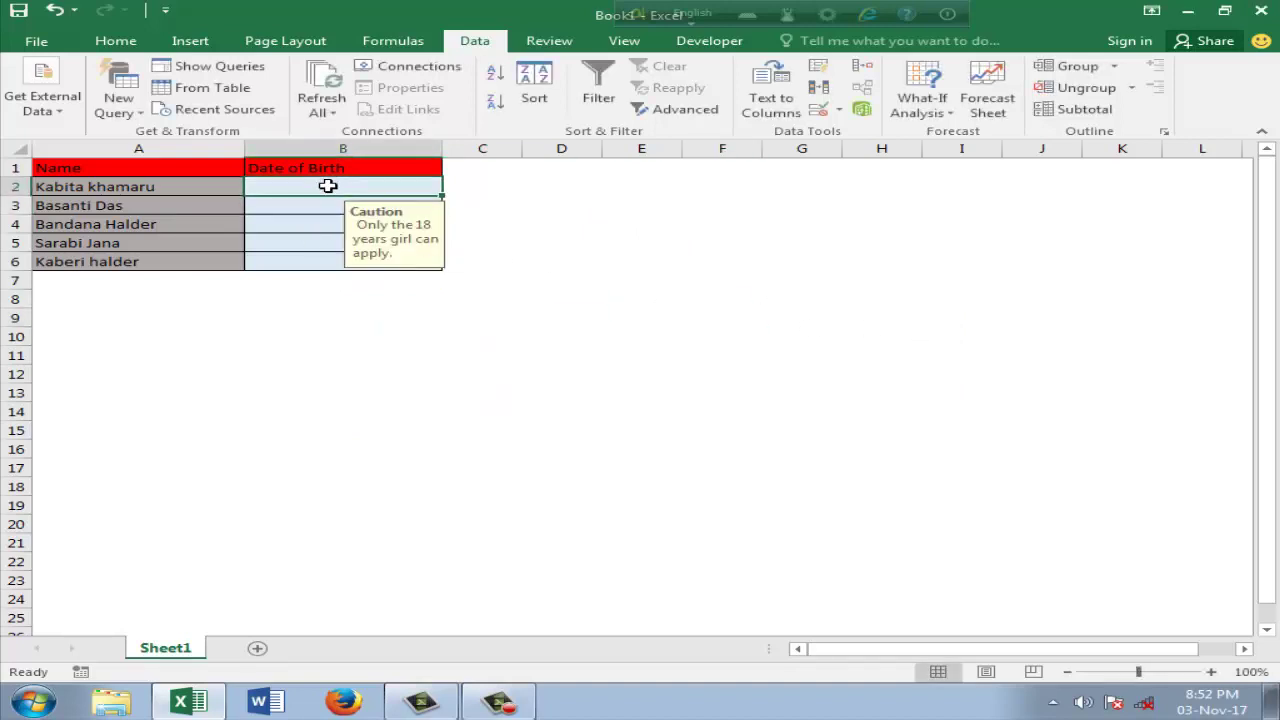
pyautogui.click(563, 220)
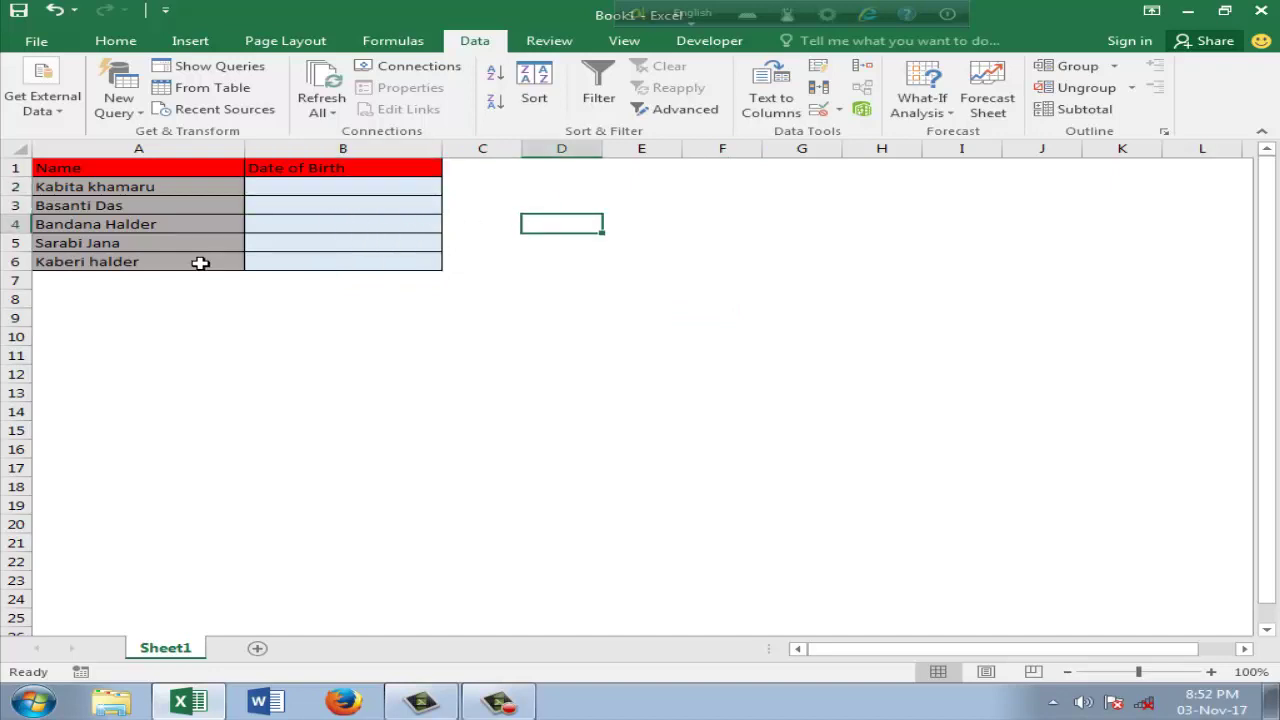
pyautogui.click(601, 319)
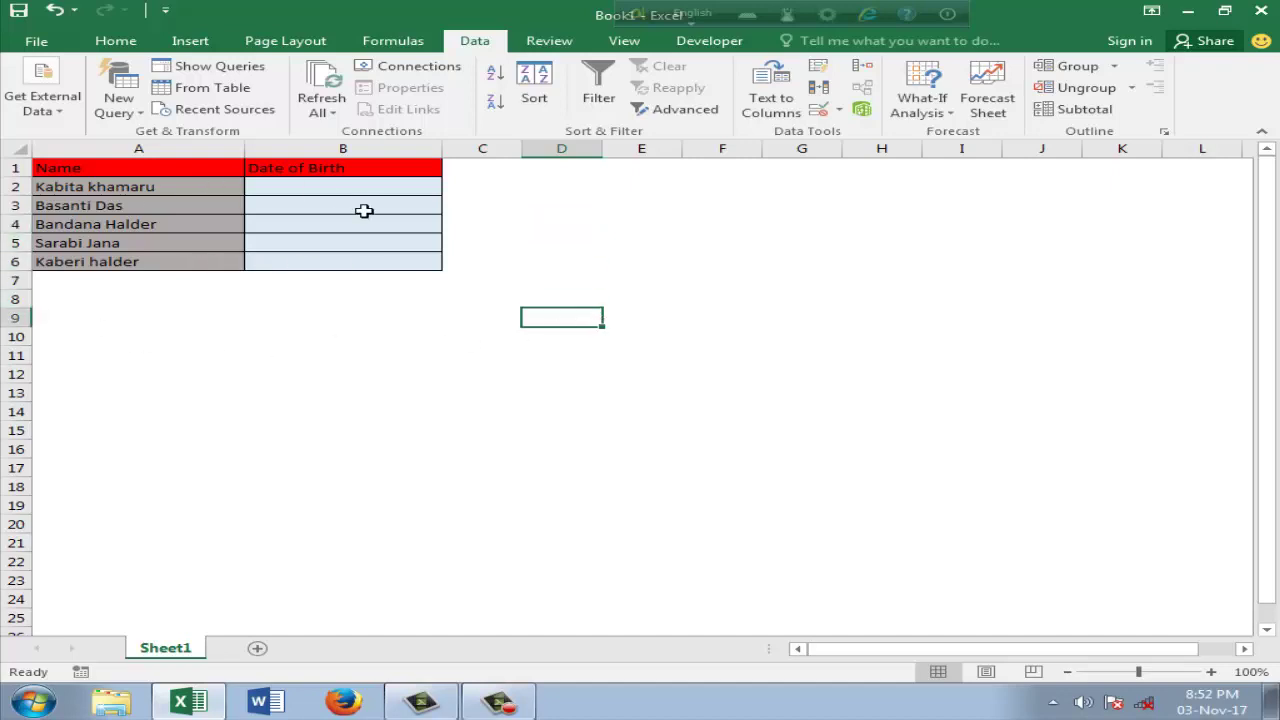
pyautogui.moveTo(363, 188); pyautogui.dragTo(363, 262)
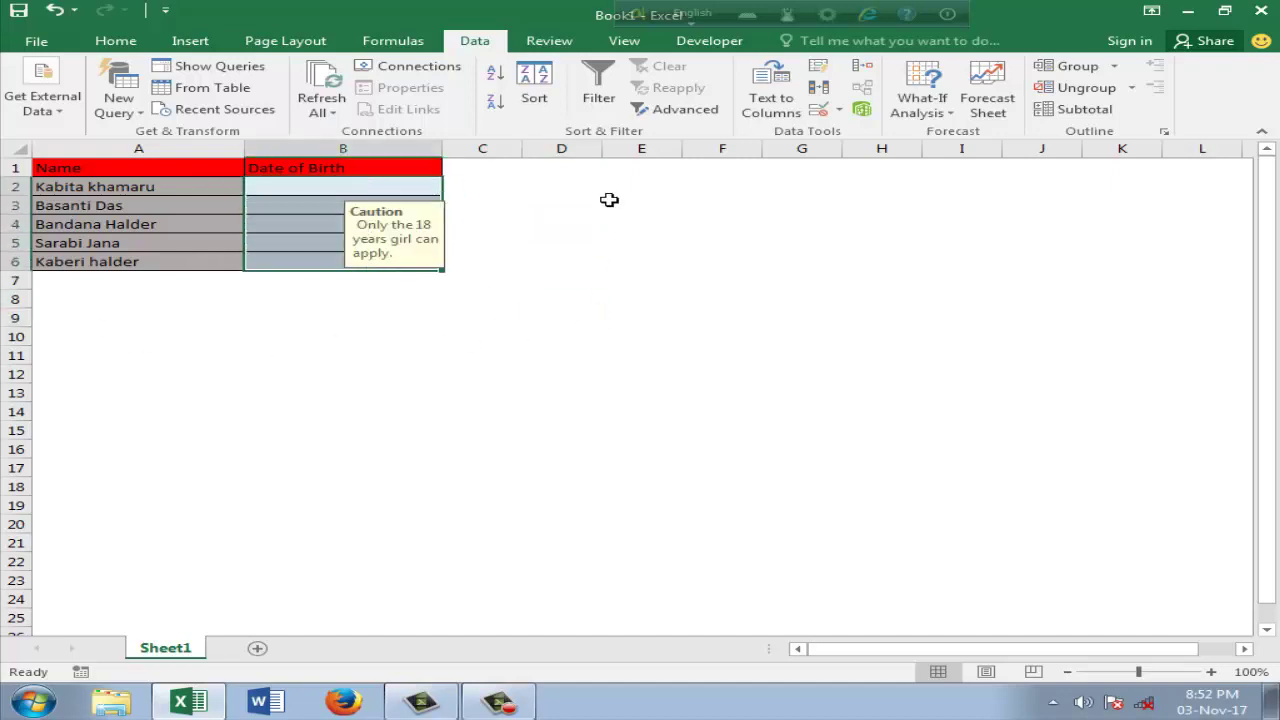
pyautogui.click(839, 109)
pyautogui.click(856, 125)
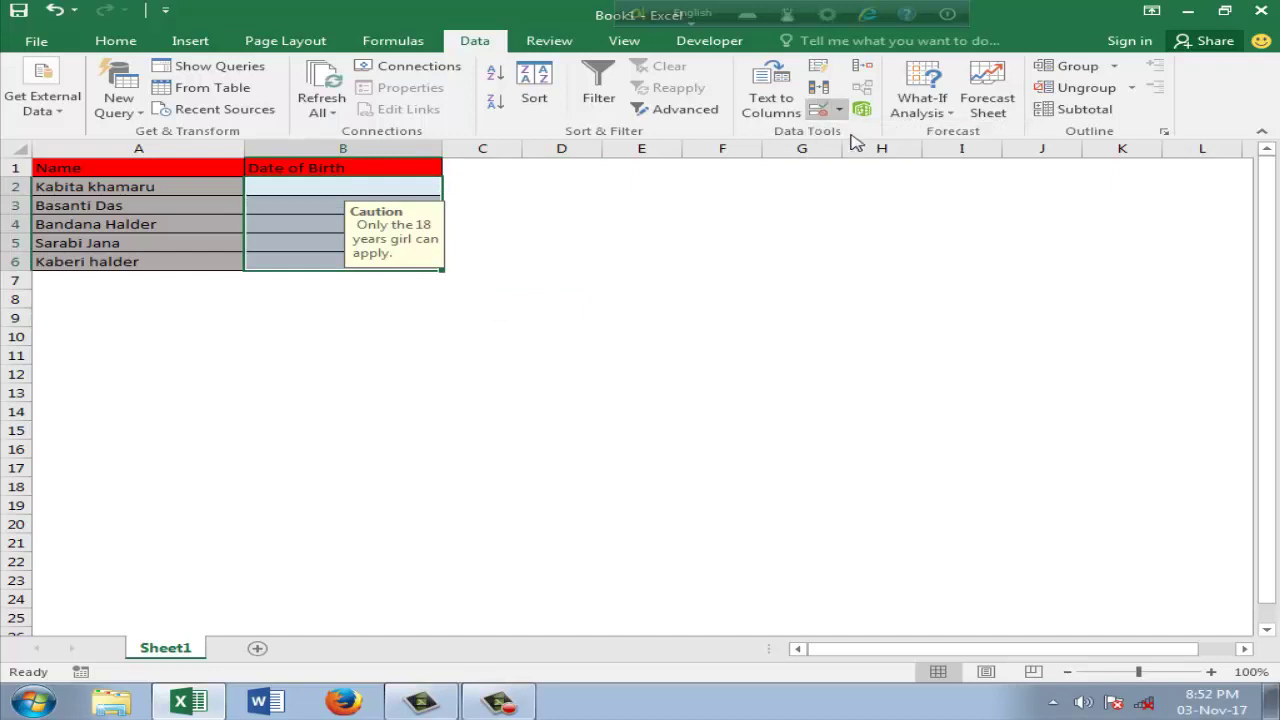
pyautogui.click(418, 254)
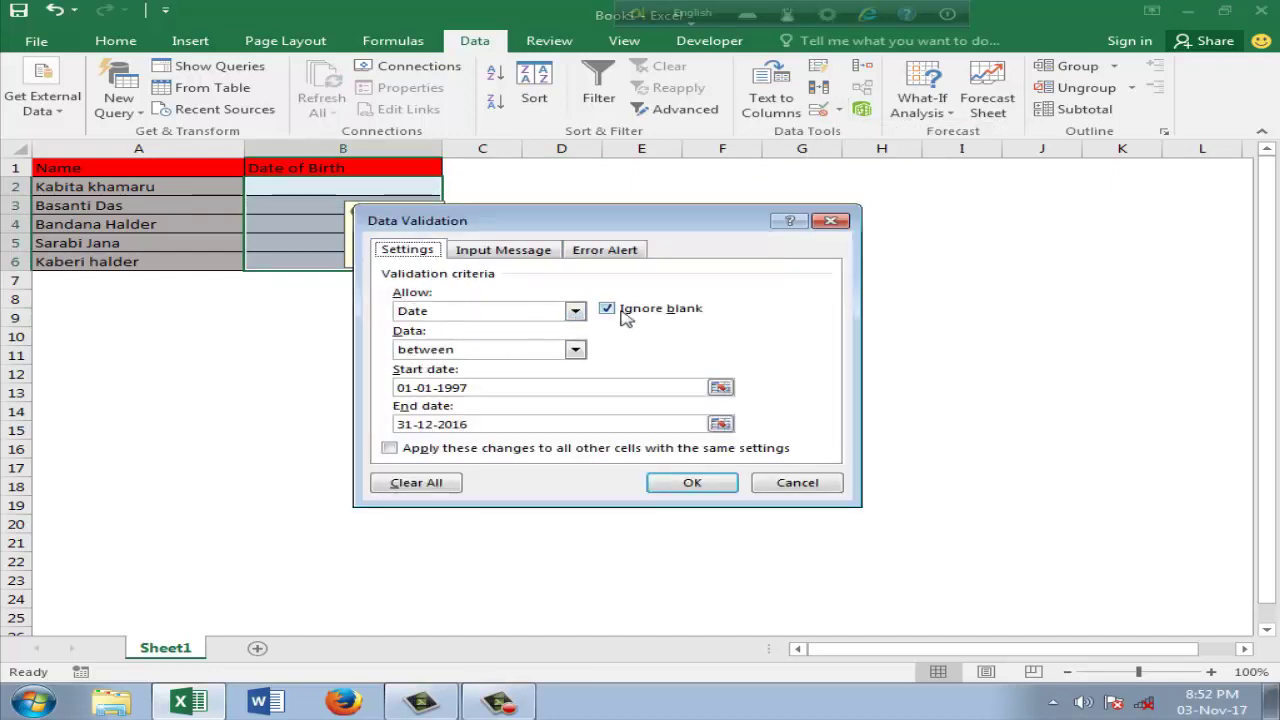
pyautogui.click(575, 312)
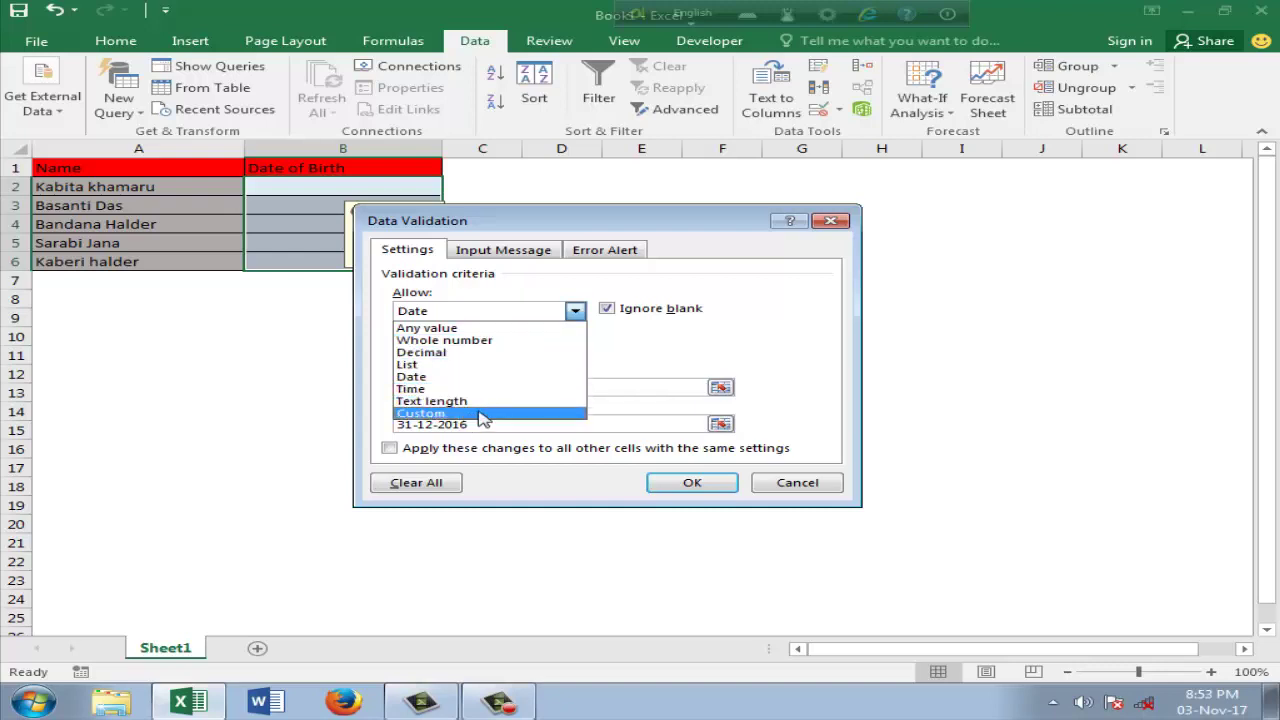
pyautogui.click(675, 348)
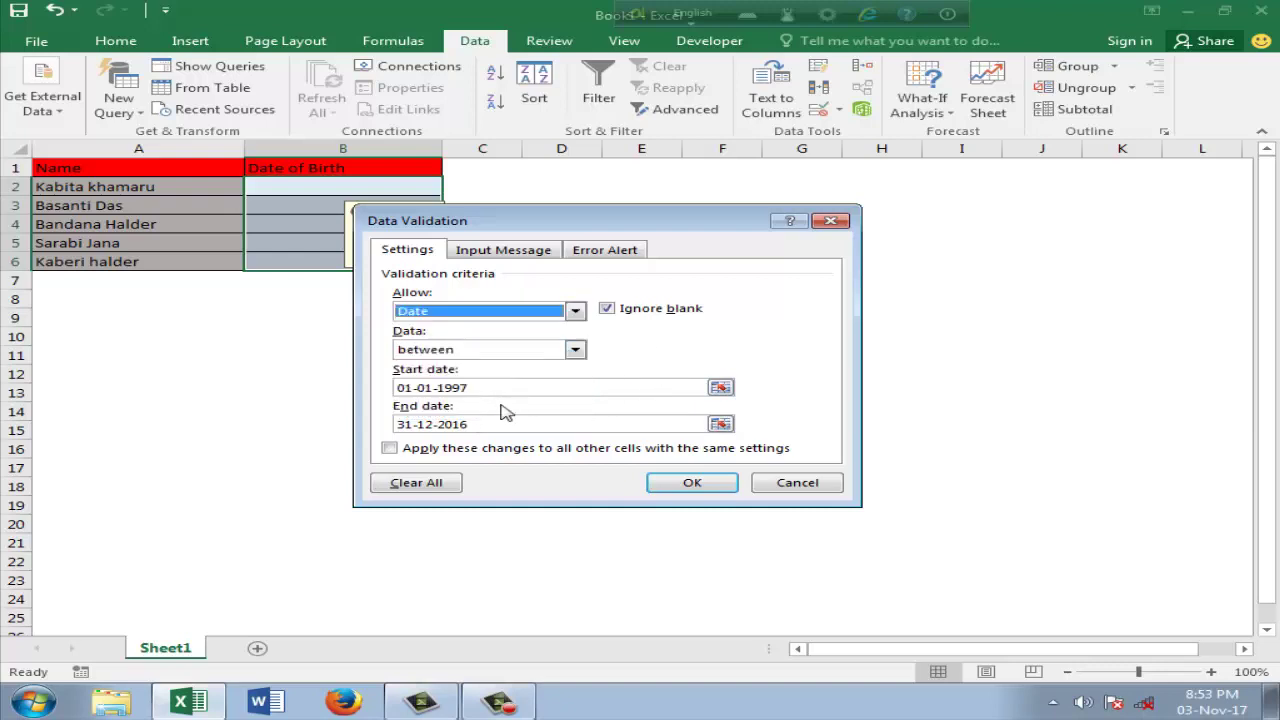
pyautogui.click(830, 219)
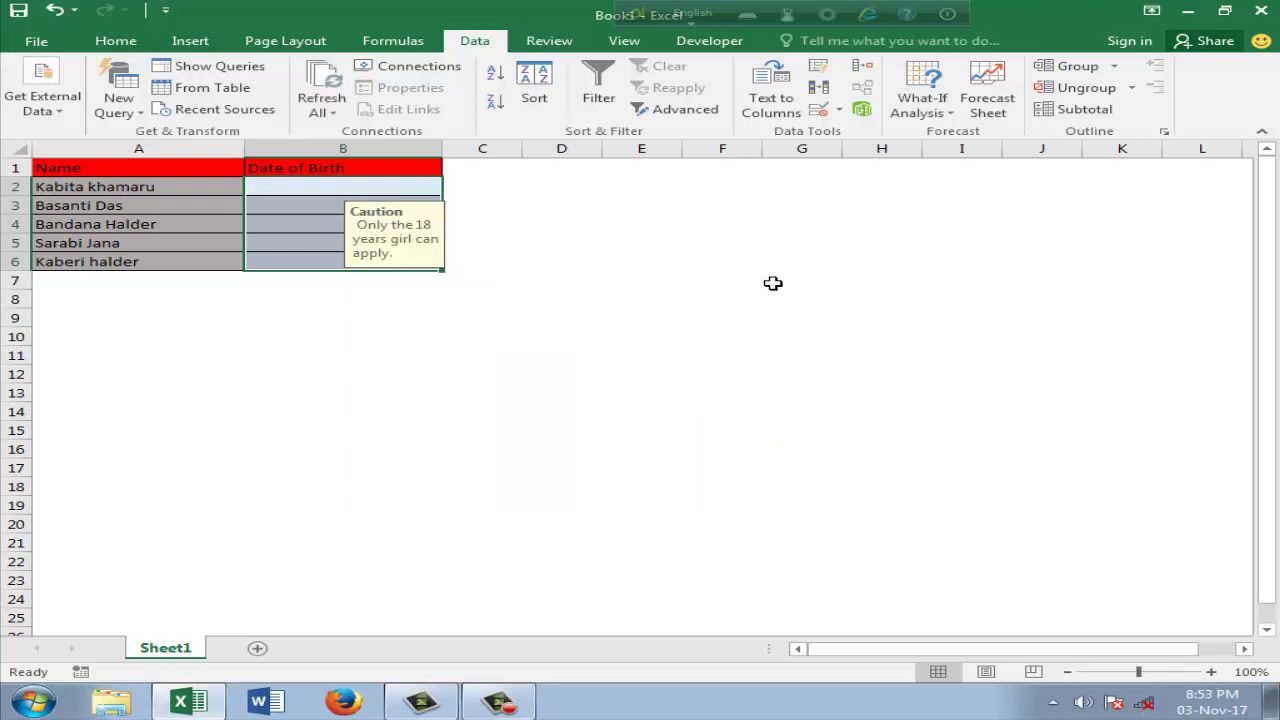
pyautogui.click(772, 282)
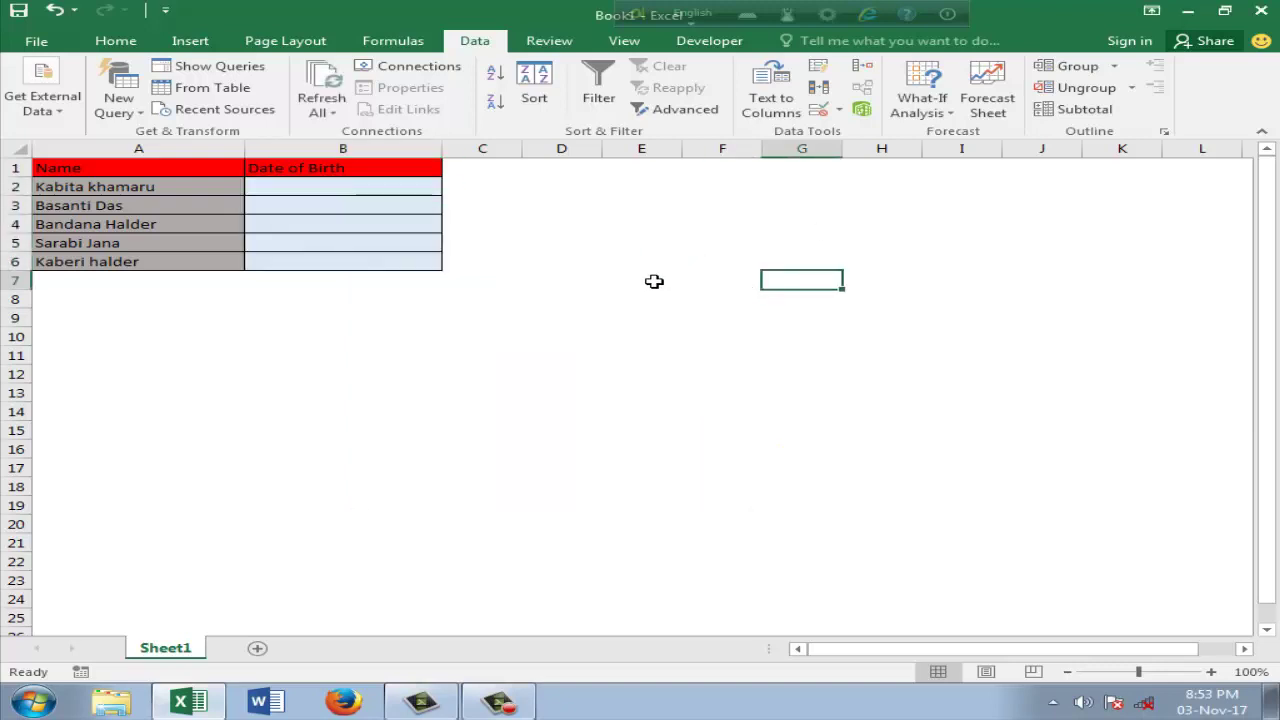
# Step: Close Excel and discard the unsaved Book1 with Don't Save
pyautogui.click(497, 705)
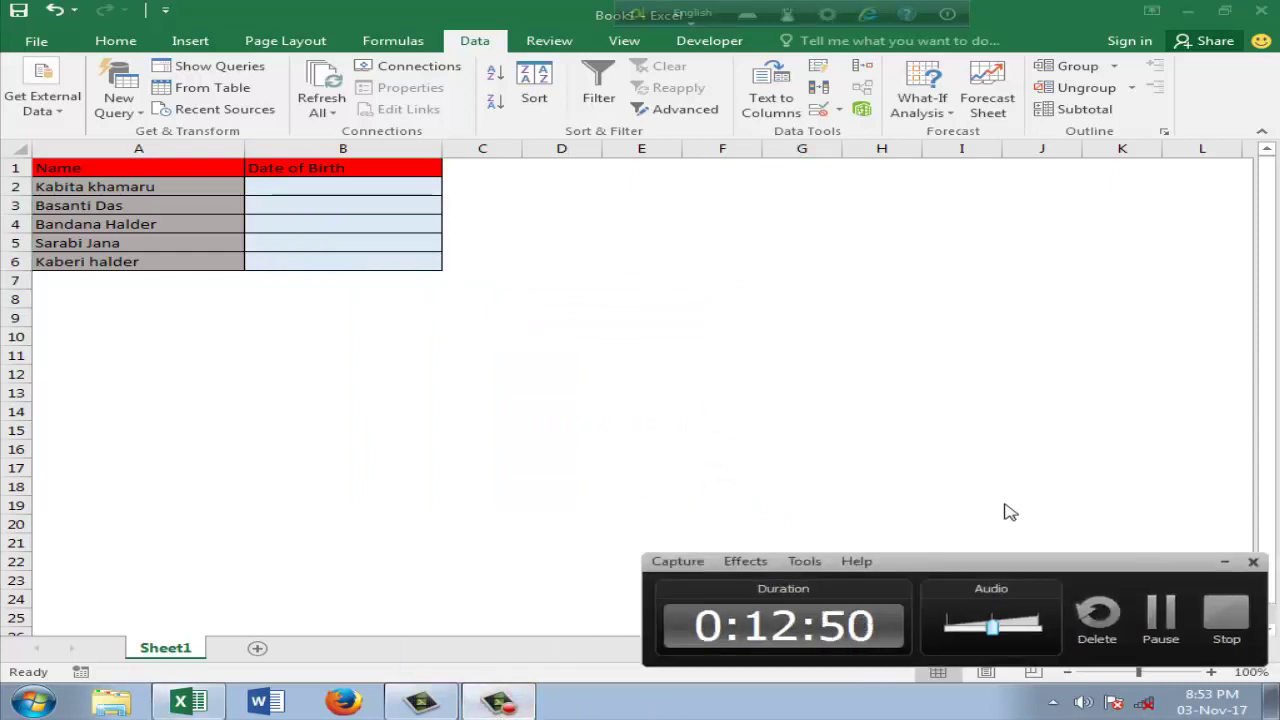
pyautogui.click(1258, 14)
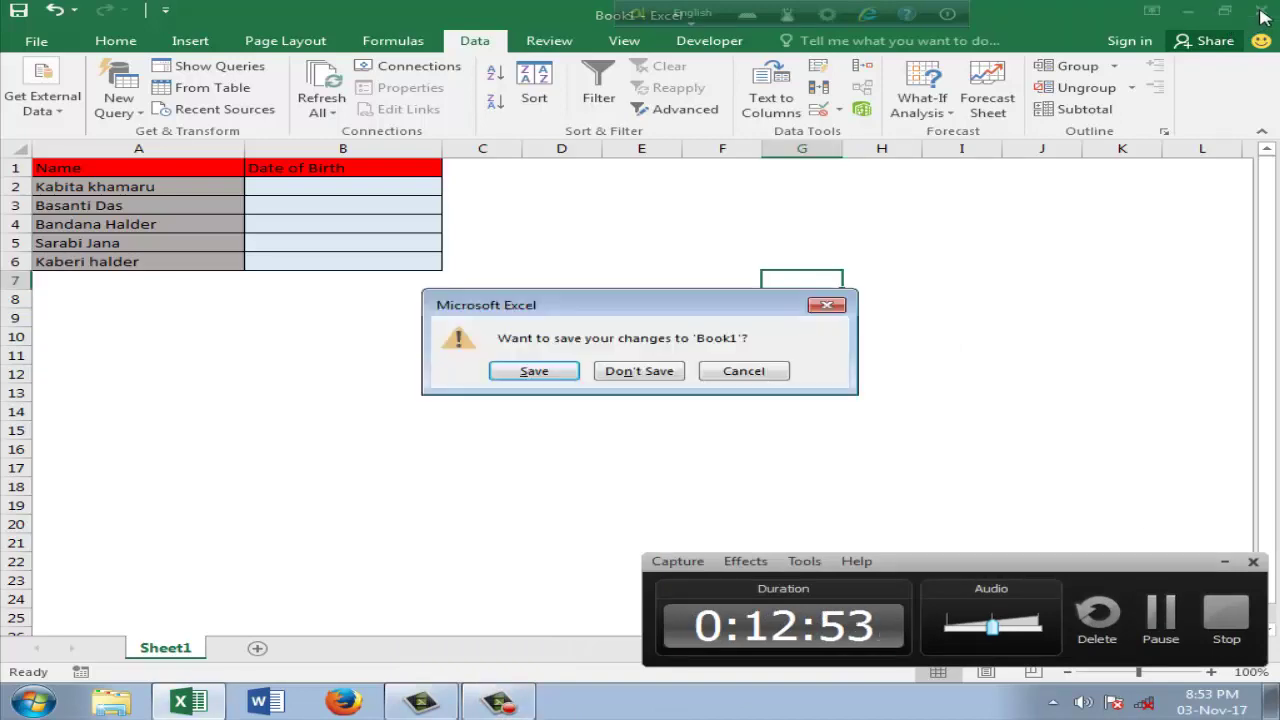
pyautogui.click(668, 371)
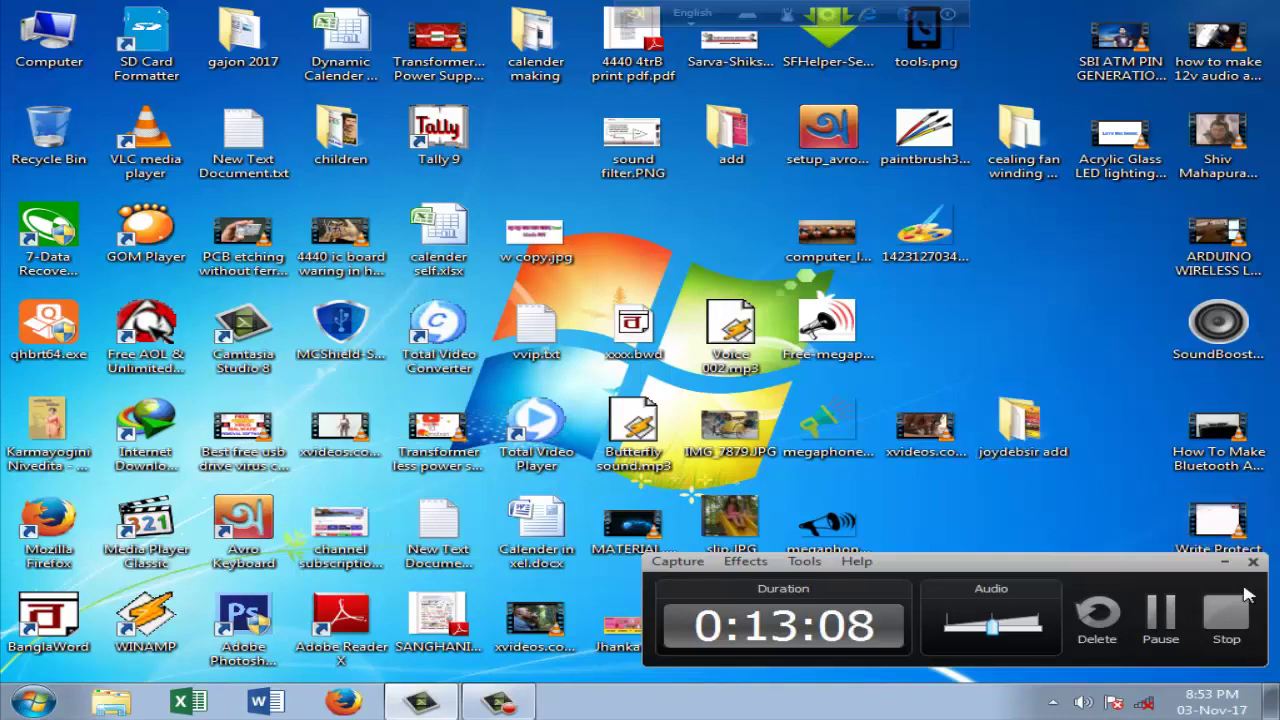
# Step: Stop the Camtasia recording from its recorder panel to end the video
pyautogui.click(1245, 618)
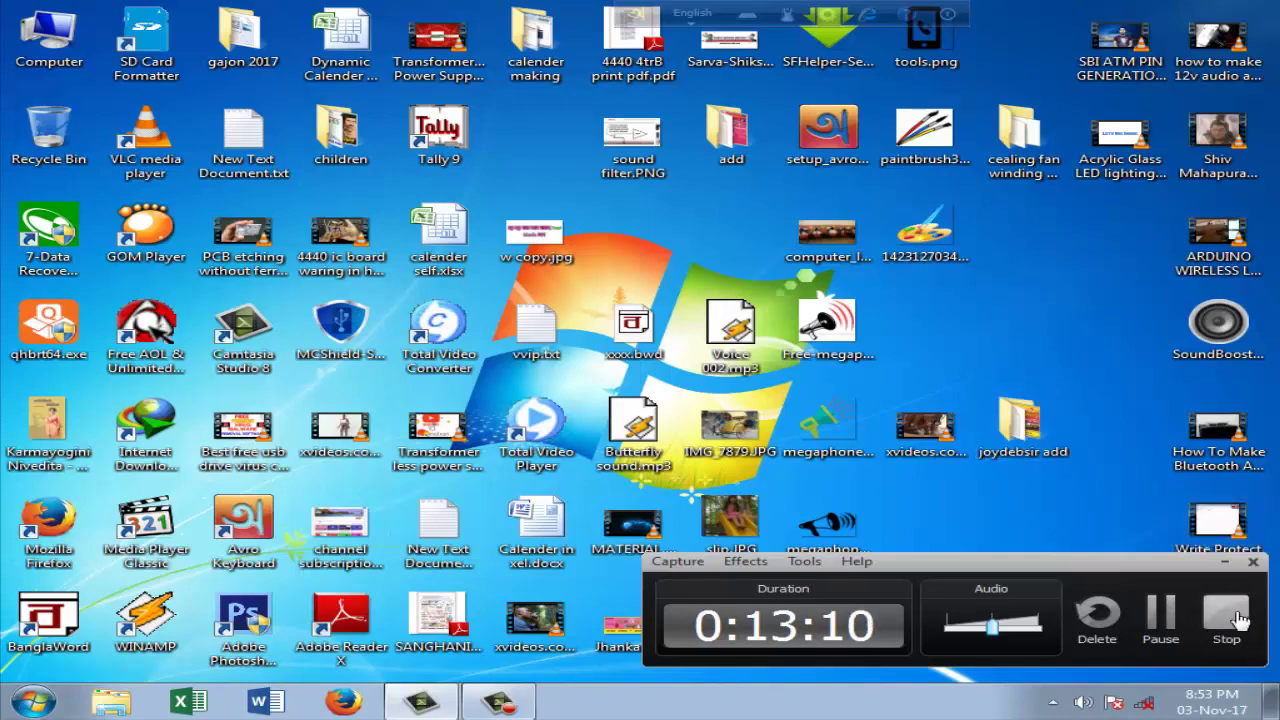